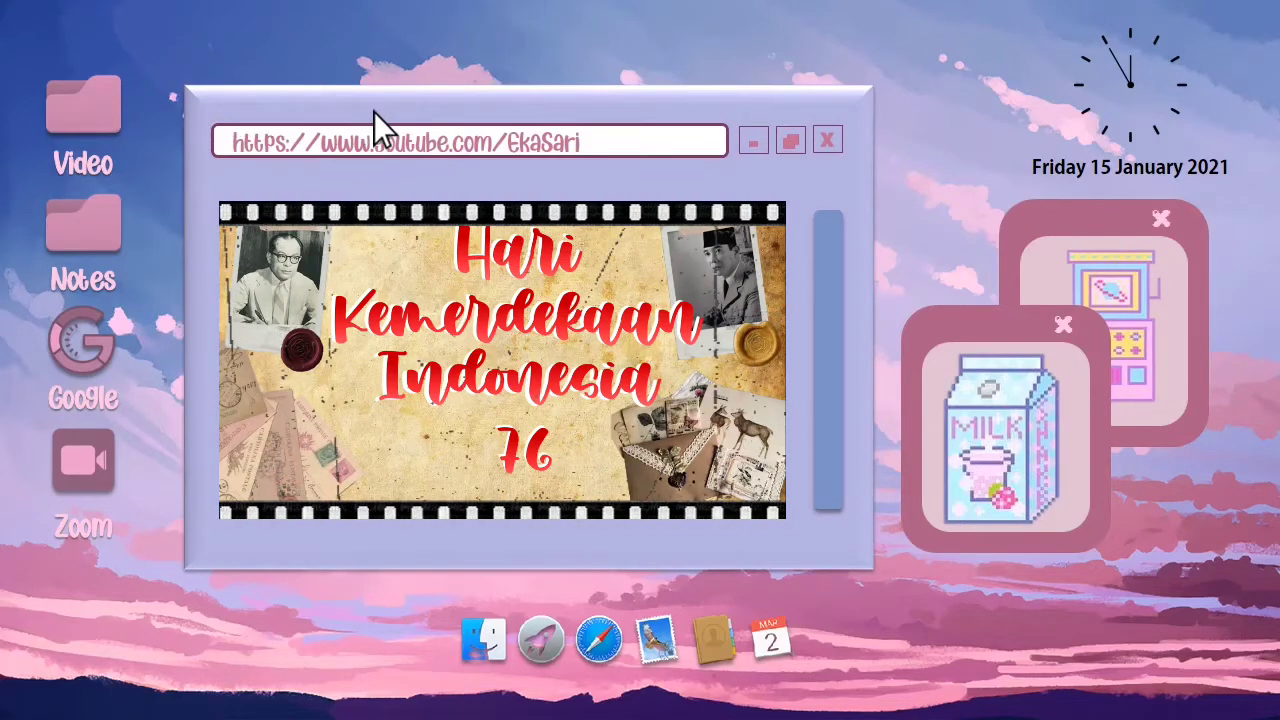
# Step: Enlarge the vintage template preview video to fill the screen
pyautogui.click(793, 143)
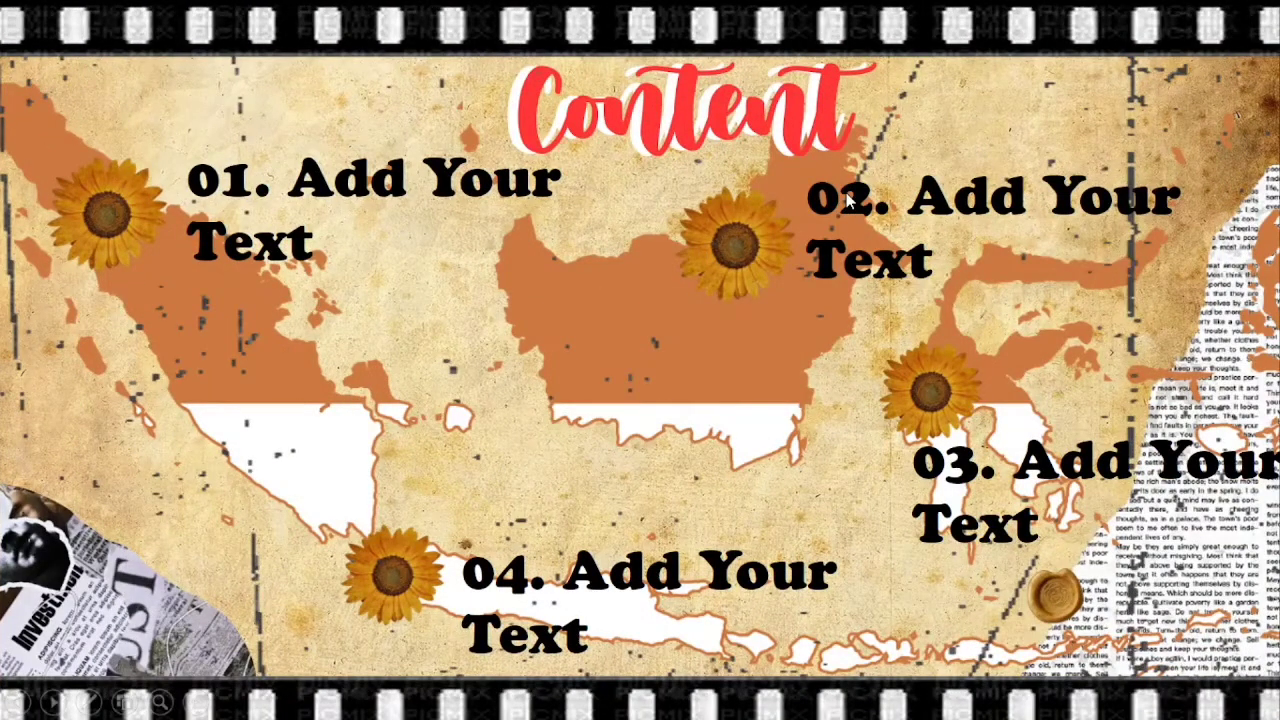
# Step: Visit the 02, 03 and 04 slides from the Content map, returning each time, then reach Thank you
pyautogui.click(848, 200)
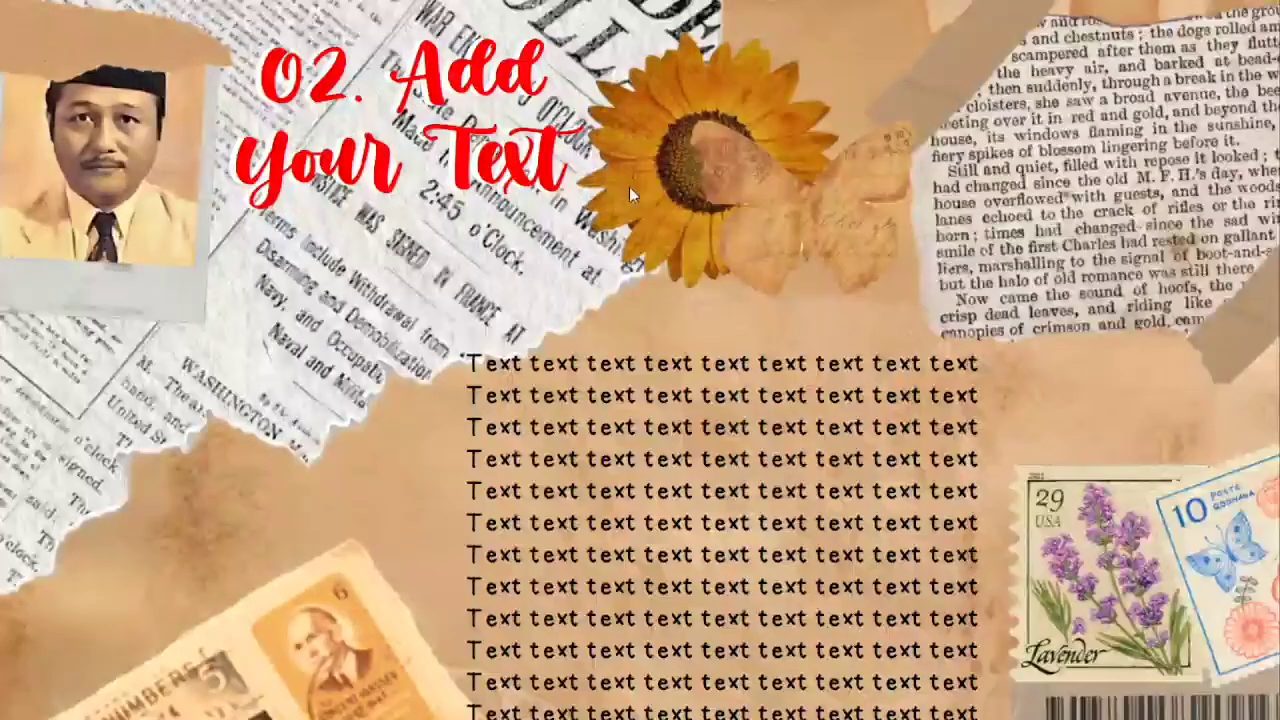
pyautogui.click(616, 232)
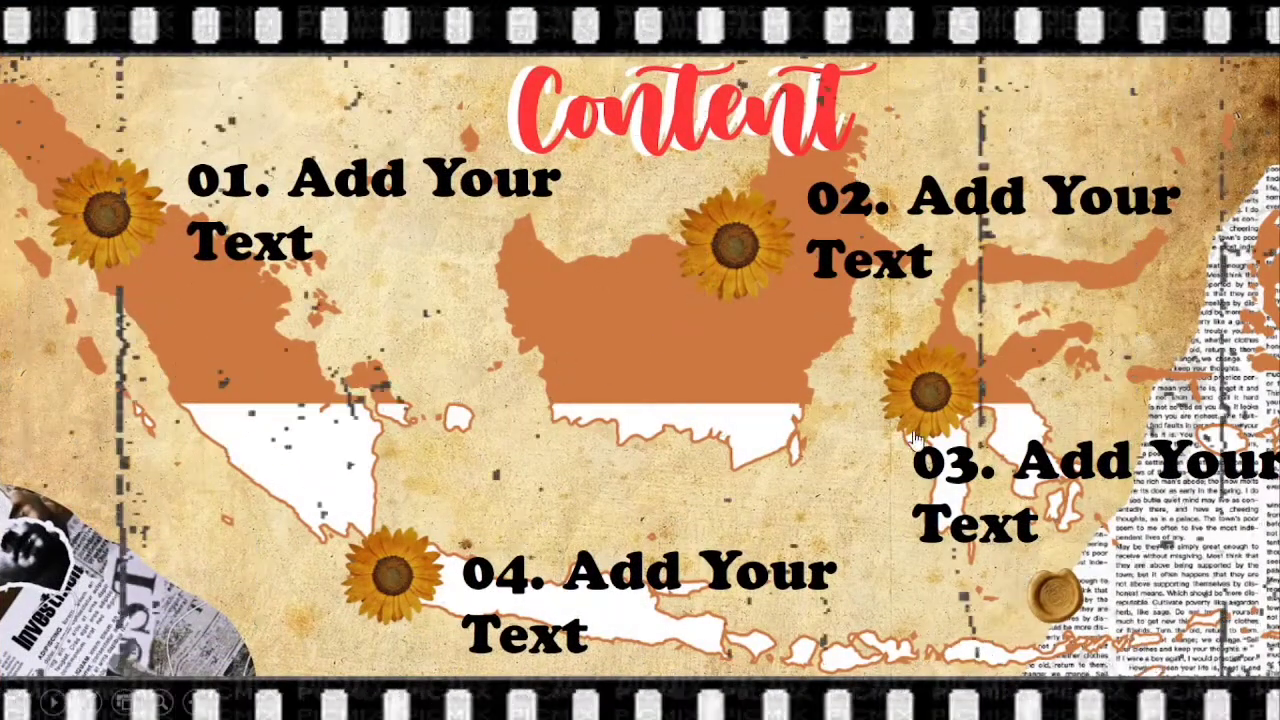
pyautogui.click(968, 468)
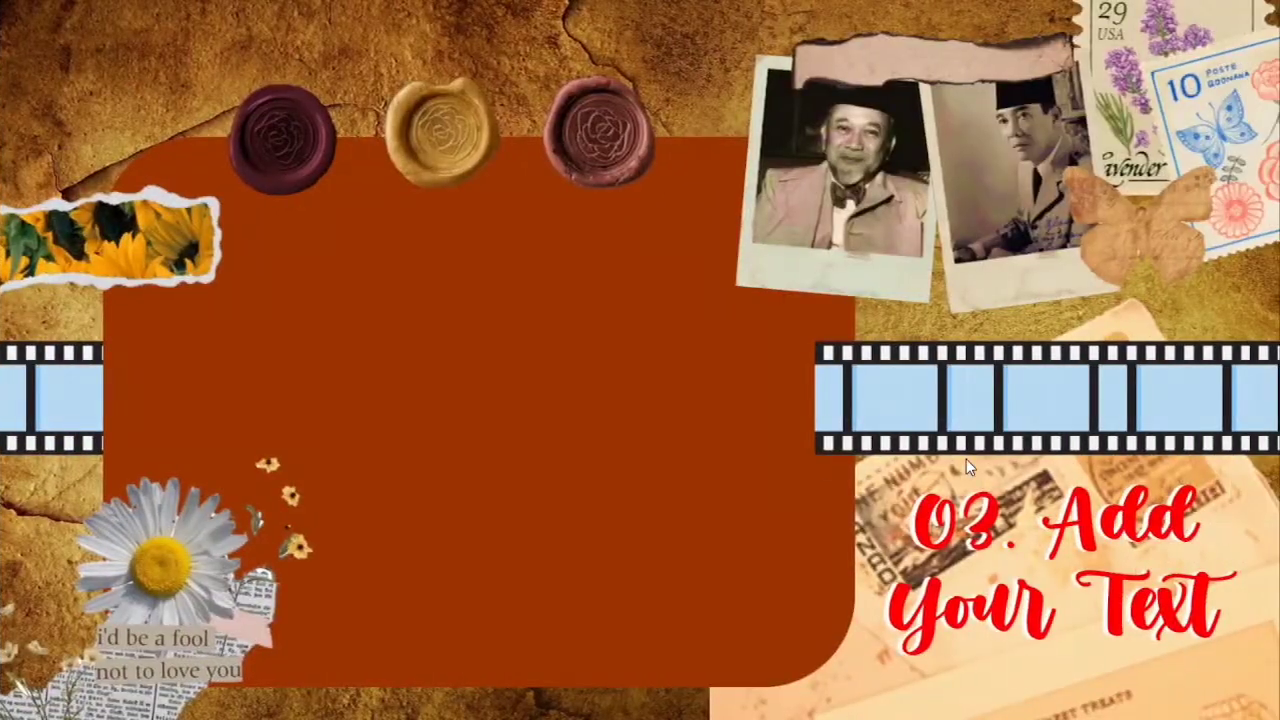
pyautogui.click(299, 163)
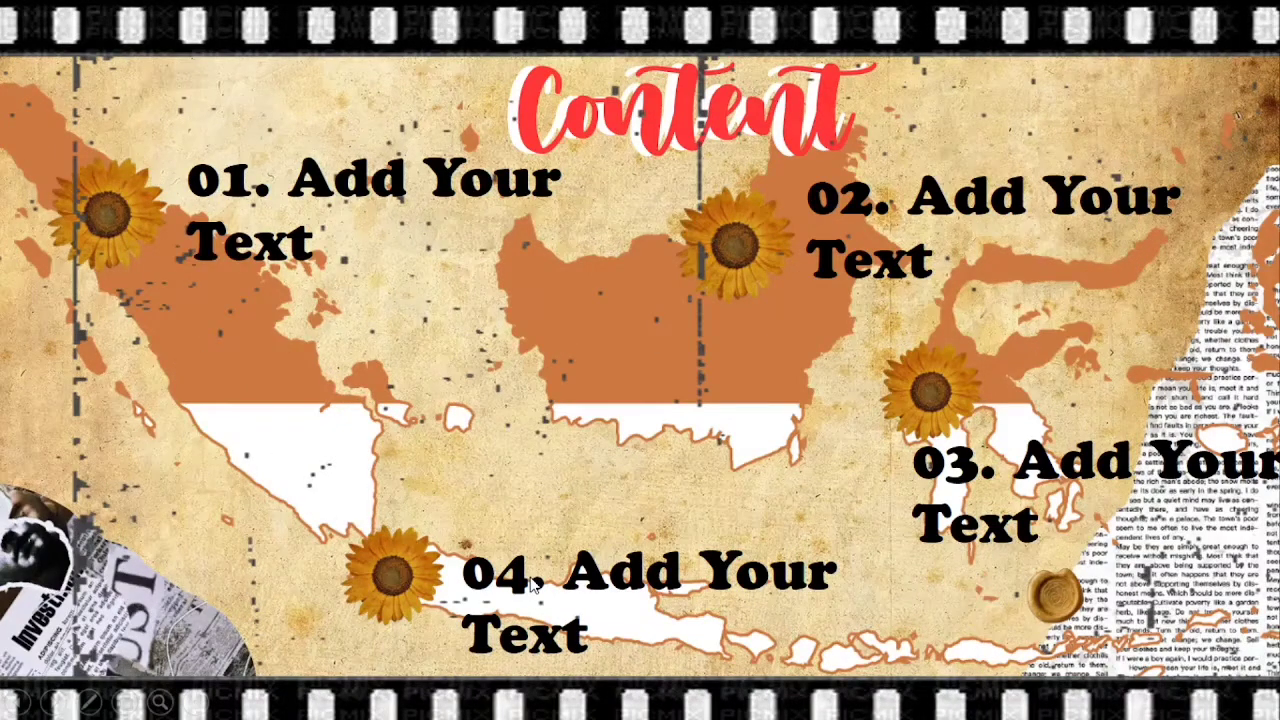
pyautogui.click(532, 587)
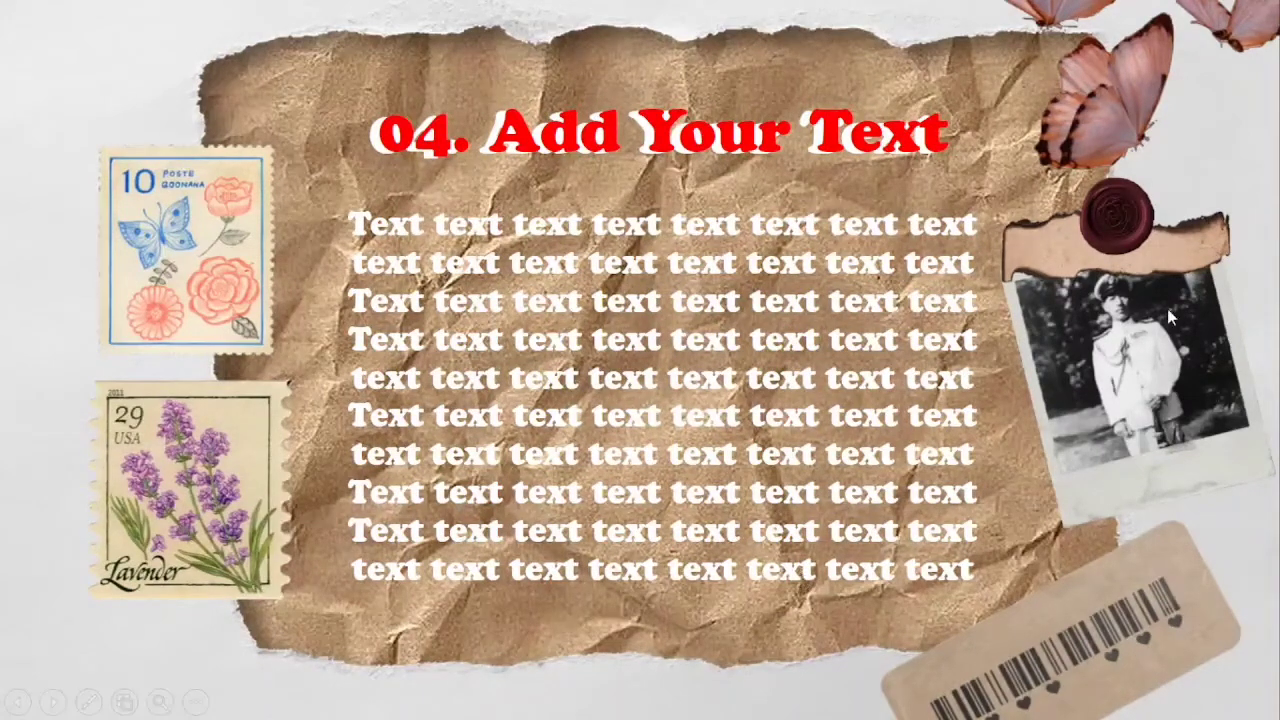
pyautogui.click(1127, 245)
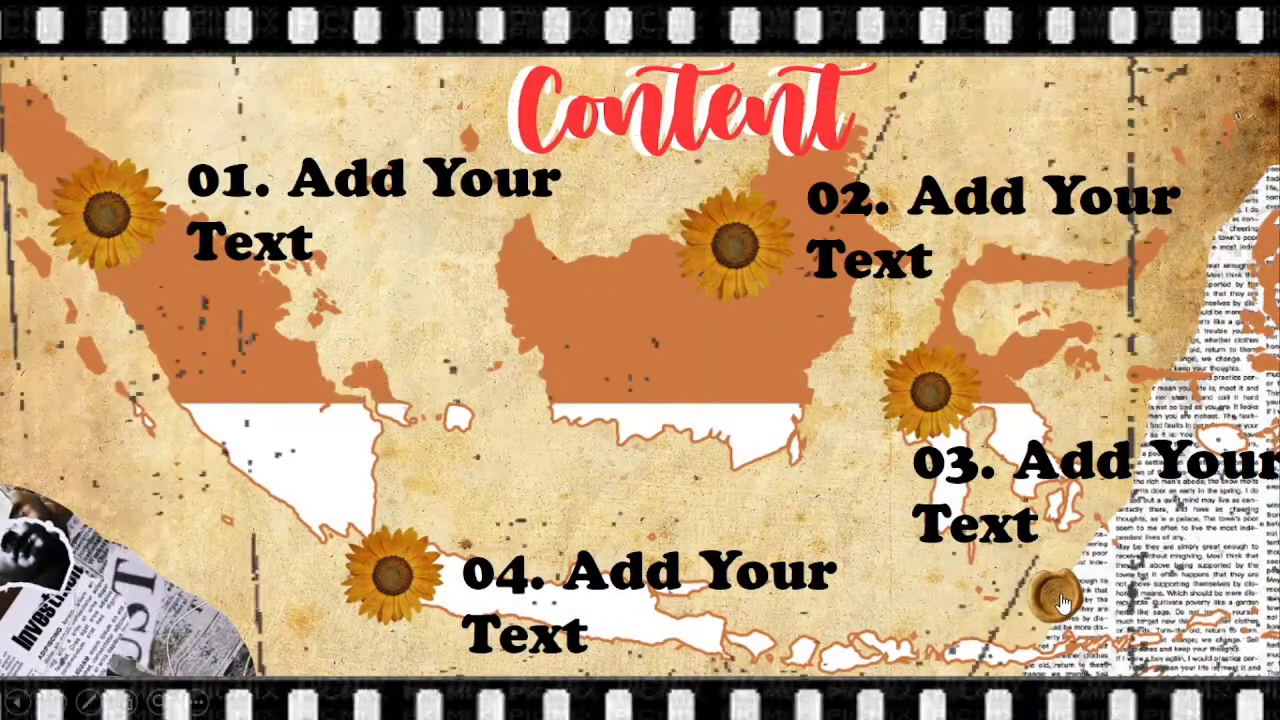
pyautogui.click(1060, 598)
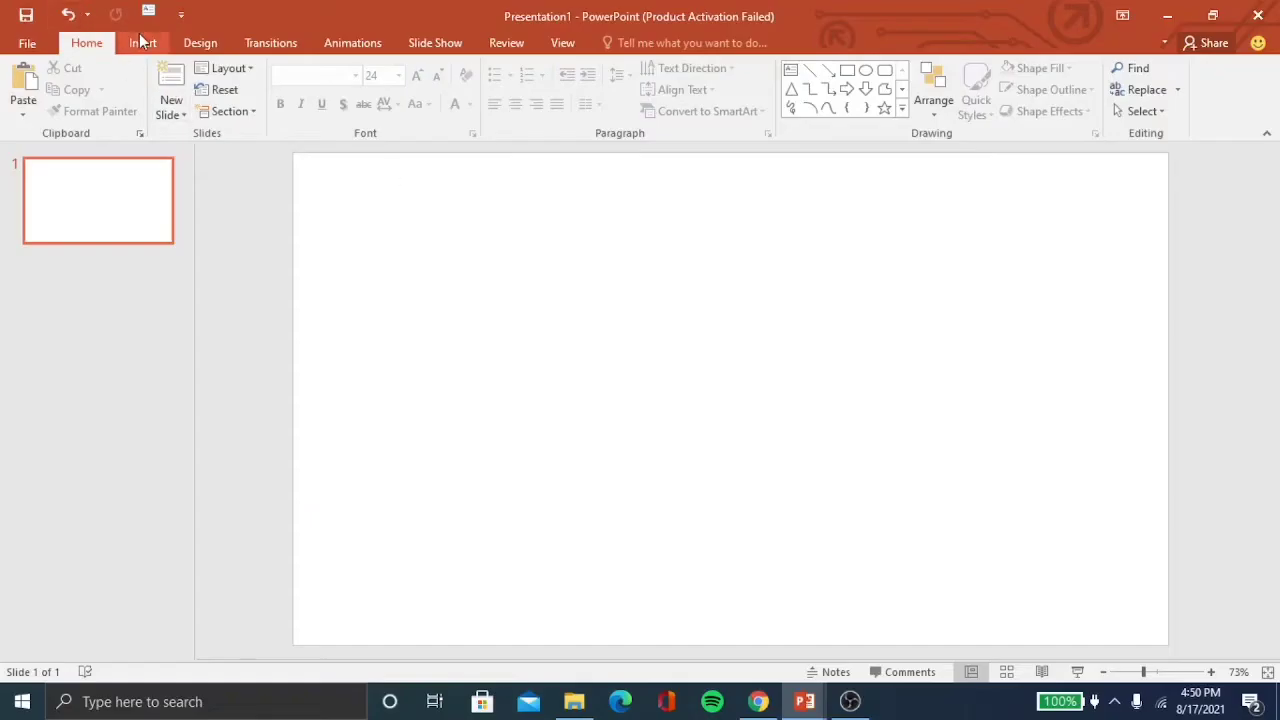
# Step: Insert the 'Vintage background' parchment picture onto the blank slide
pyautogui.click(142, 42)
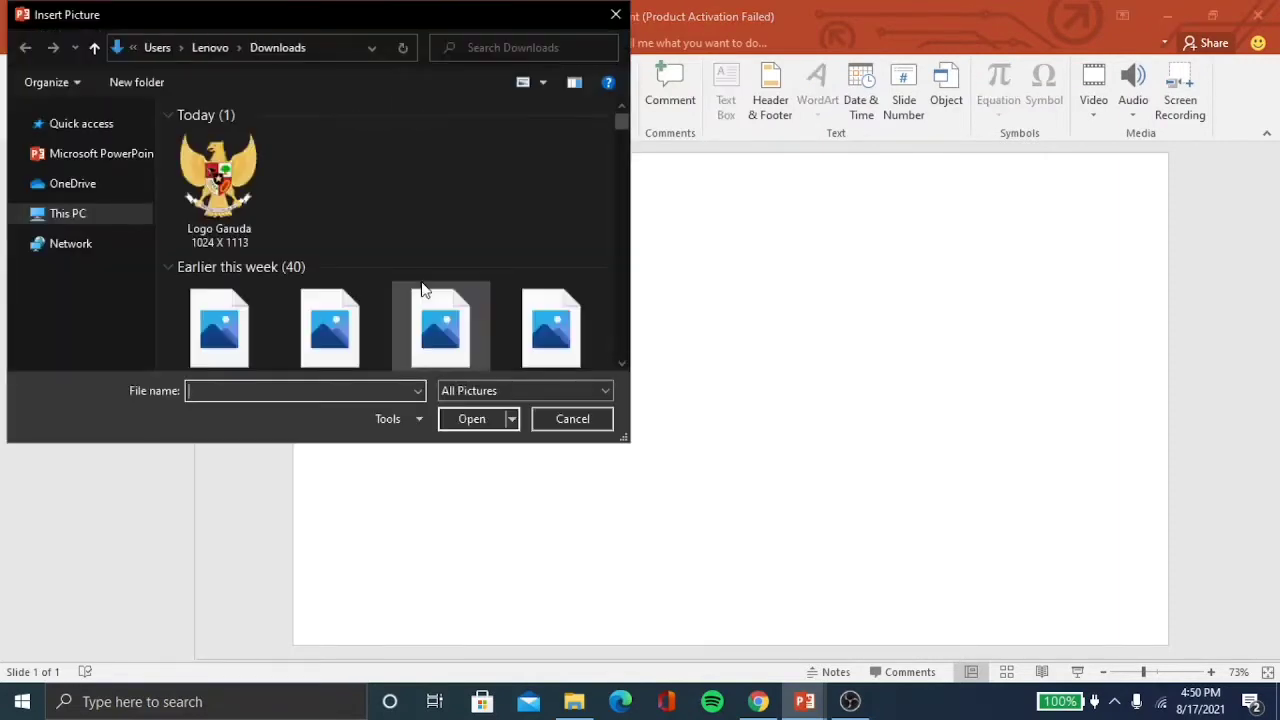
pyautogui.scroll(-5, 410, 280)
pyautogui.scroll(1, 402, 217)
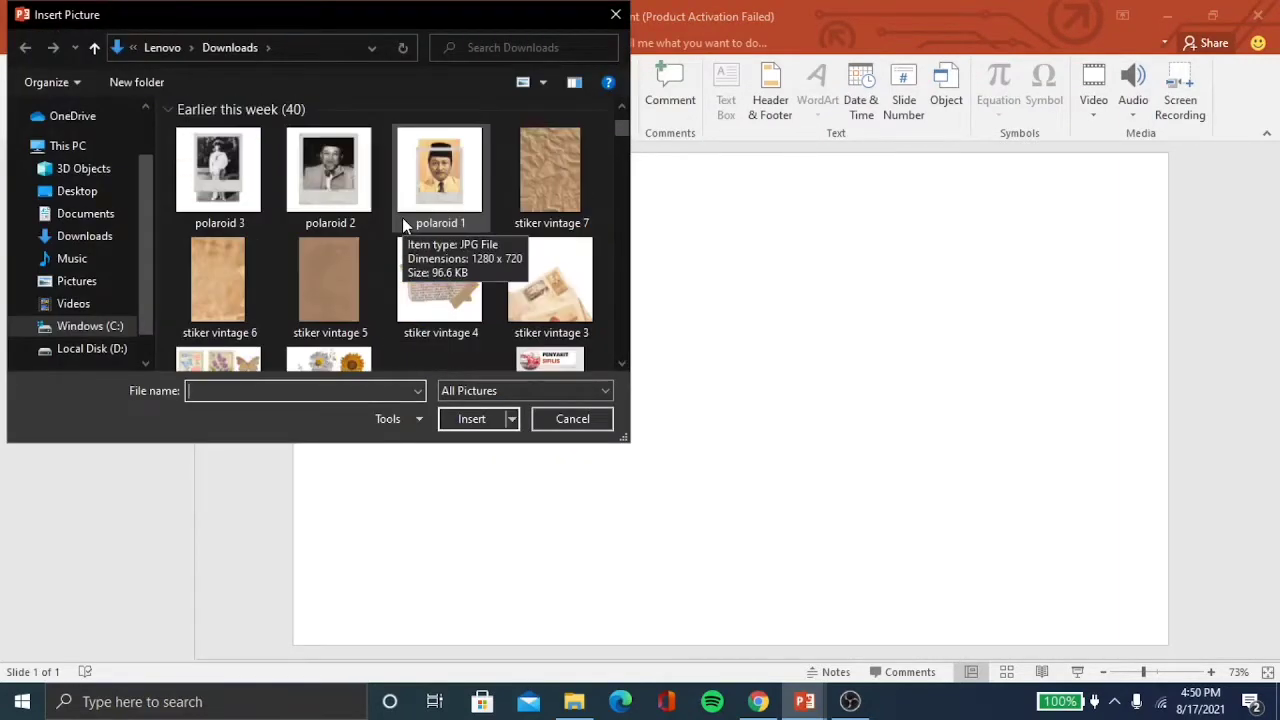
pyautogui.scroll(-1, 368, 220)
pyautogui.scroll(-2, 368, 218)
pyautogui.scroll(-3, 368, 218)
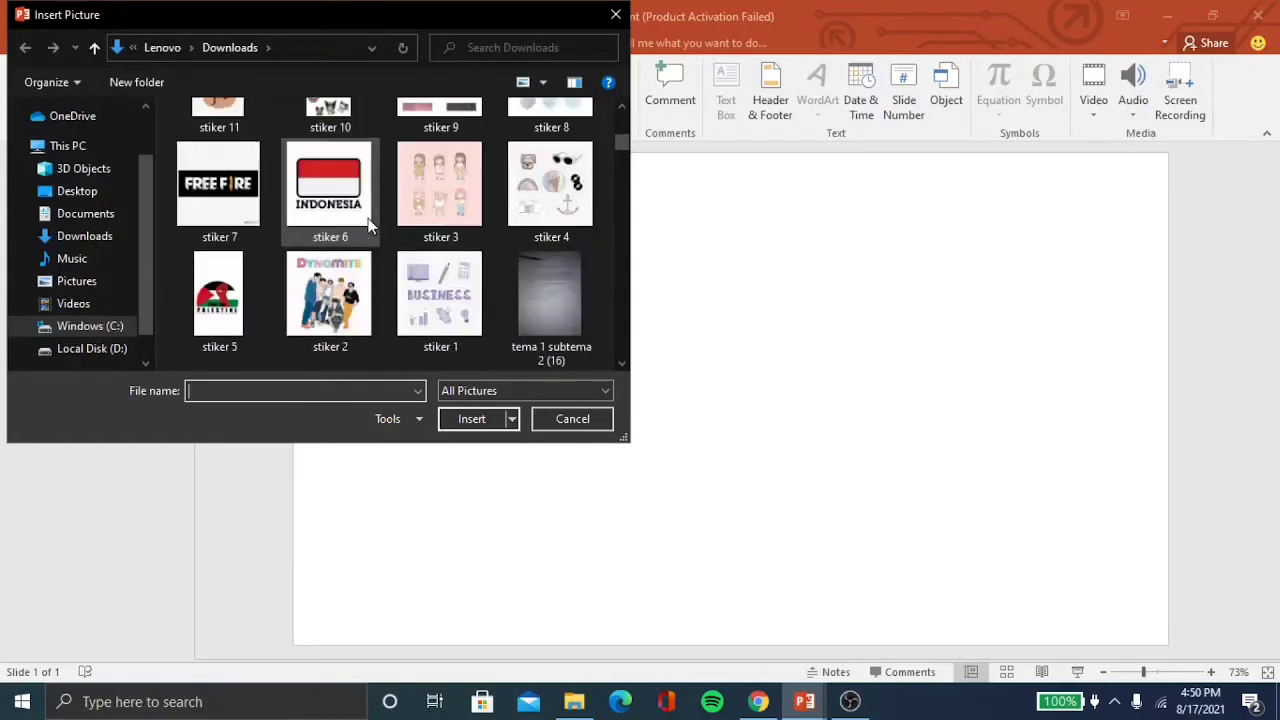
pyautogui.scroll(-3, 368, 218)
pyautogui.scroll(-3, 368, 218)
pyautogui.scroll(-3, 368, 218)
pyautogui.scroll(-3, 368, 218)
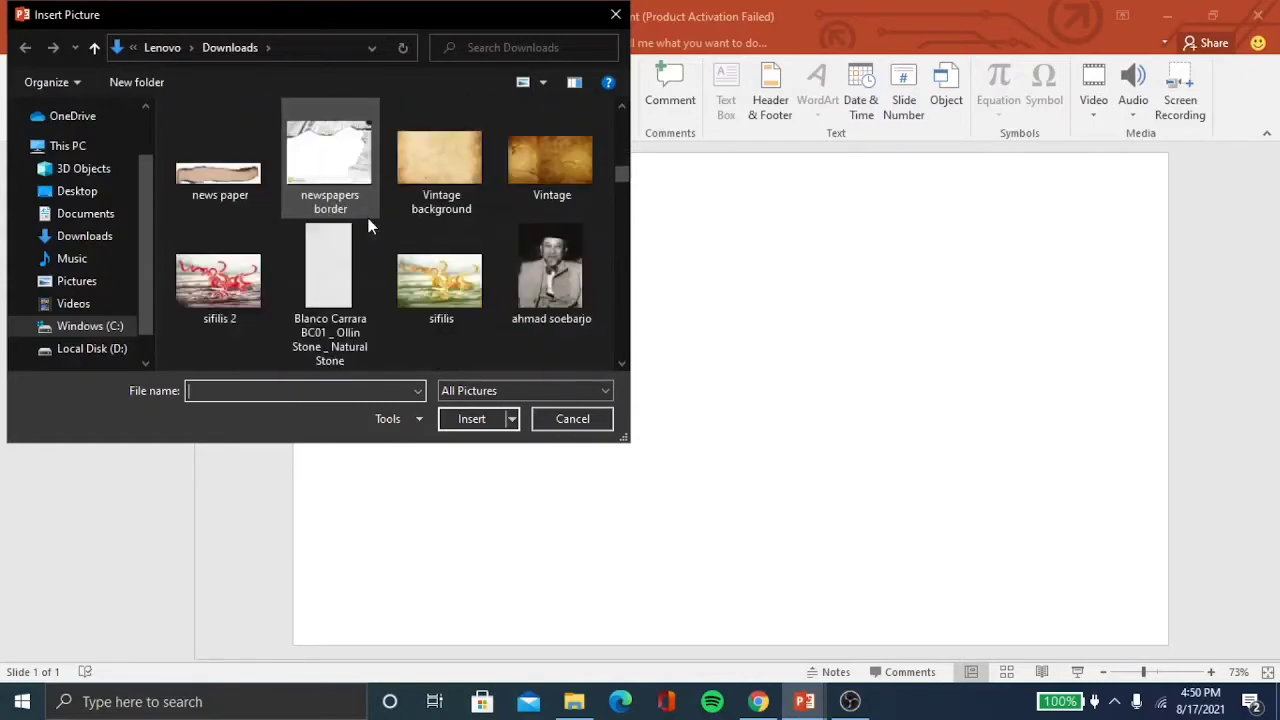
pyautogui.click(440, 150)
pyautogui.click(478, 418)
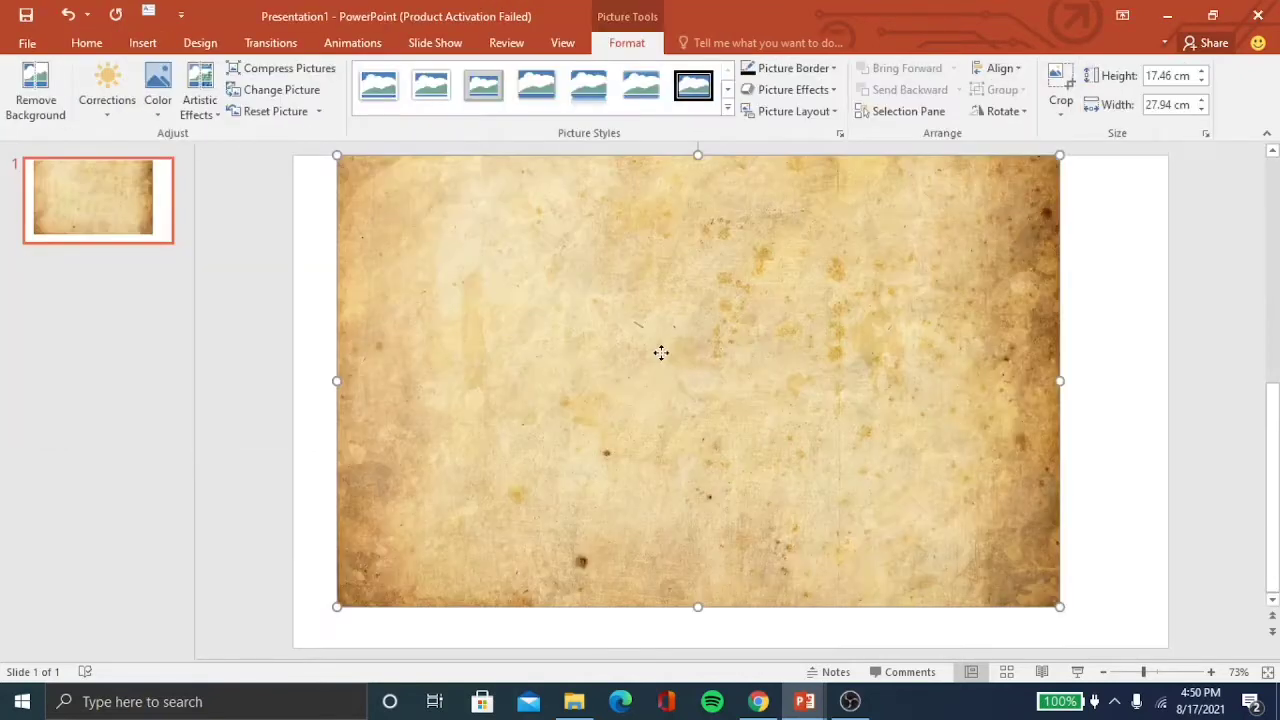
# Step: Align the parchment to the left edge and stretch it to 21.36 × 34.18 cm
pyautogui.moveTo(660, 351); pyautogui.dragTo(616, 353)
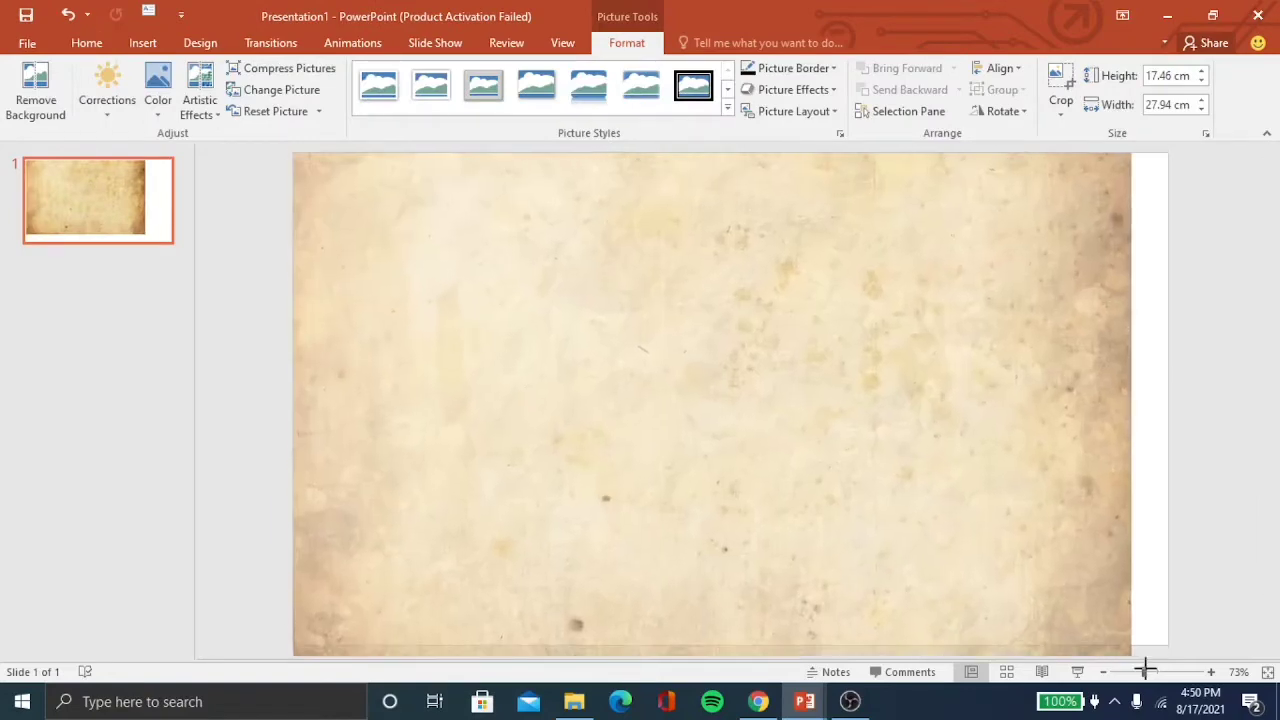
pyautogui.moveTo(1061, 614); pyautogui.dragTo(1172, 654)
pyautogui.moveTo(1061, 508); pyautogui.dragTo(1063, 508)
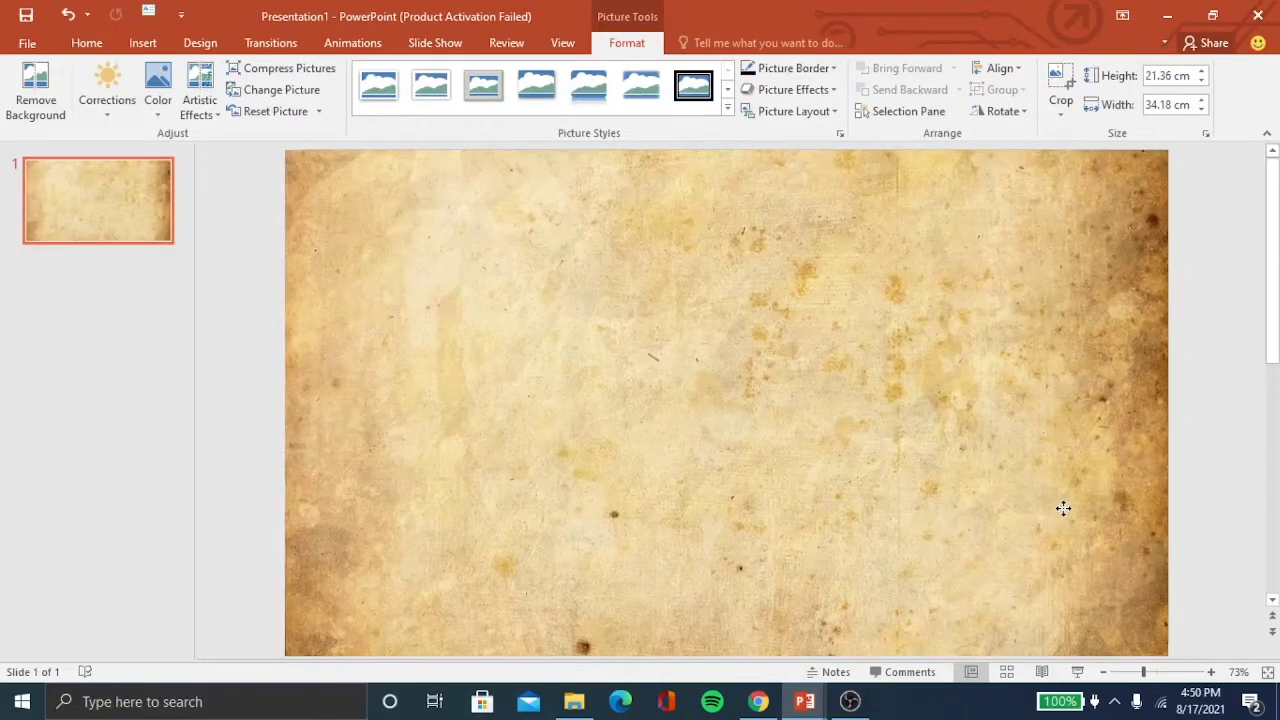
pyautogui.scroll(1, 831, 391)
pyautogui.scroll(-2, 823, 366)
pyautogui.scroll(2, 820, 363)
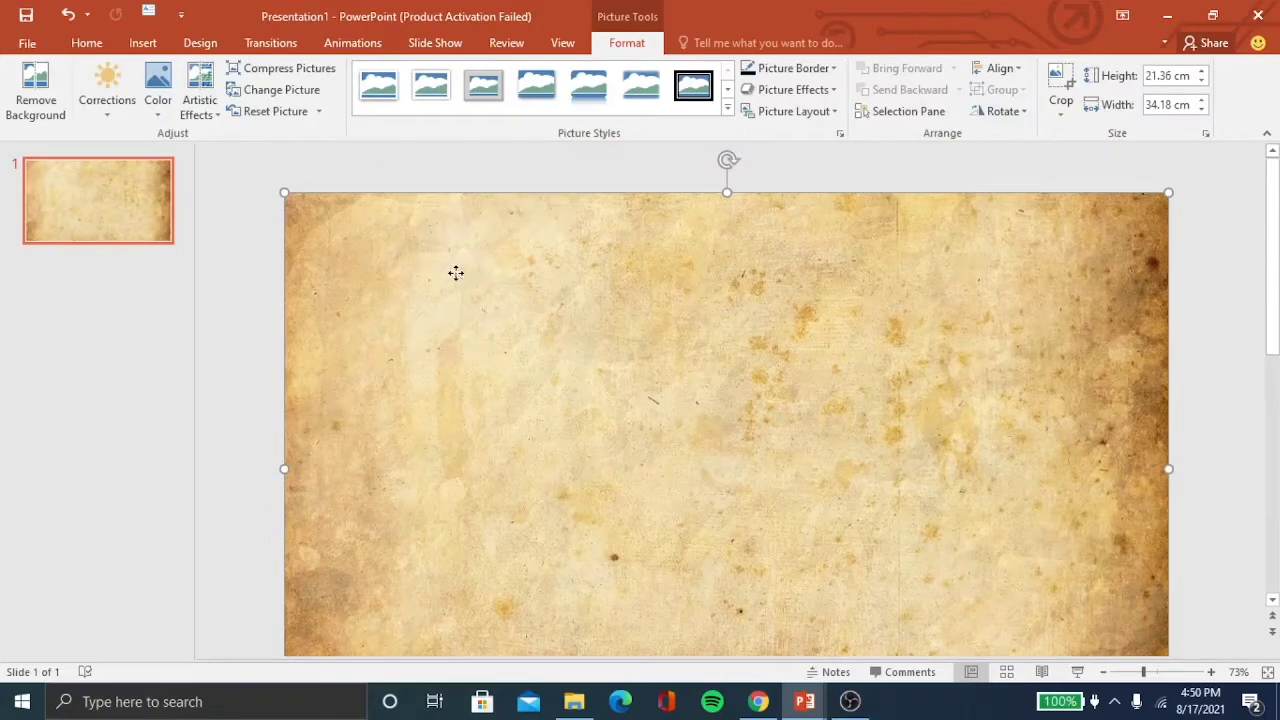
# Step: Insert the black-and-white portrait together with the other vintage pictures in one go
pyautogui.click(80, 43)
pyautogui.click(152, 43)
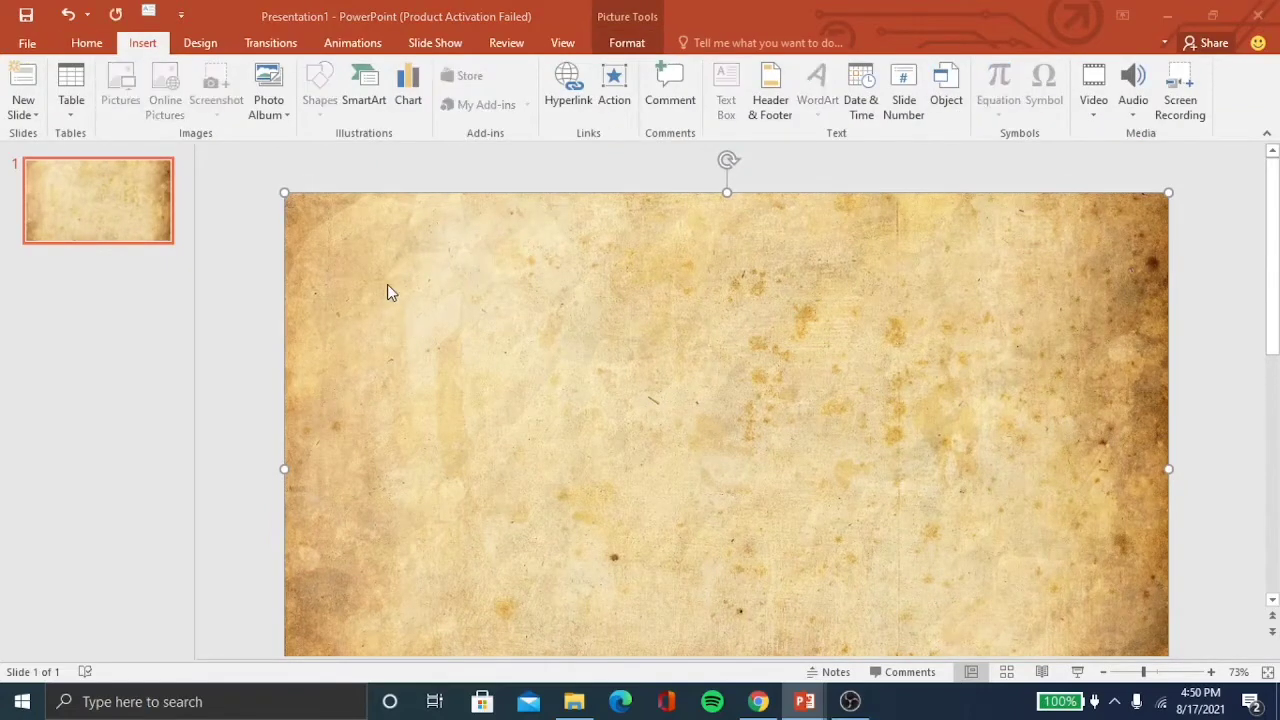
pyautogui.scroll(-5, 400, 245)
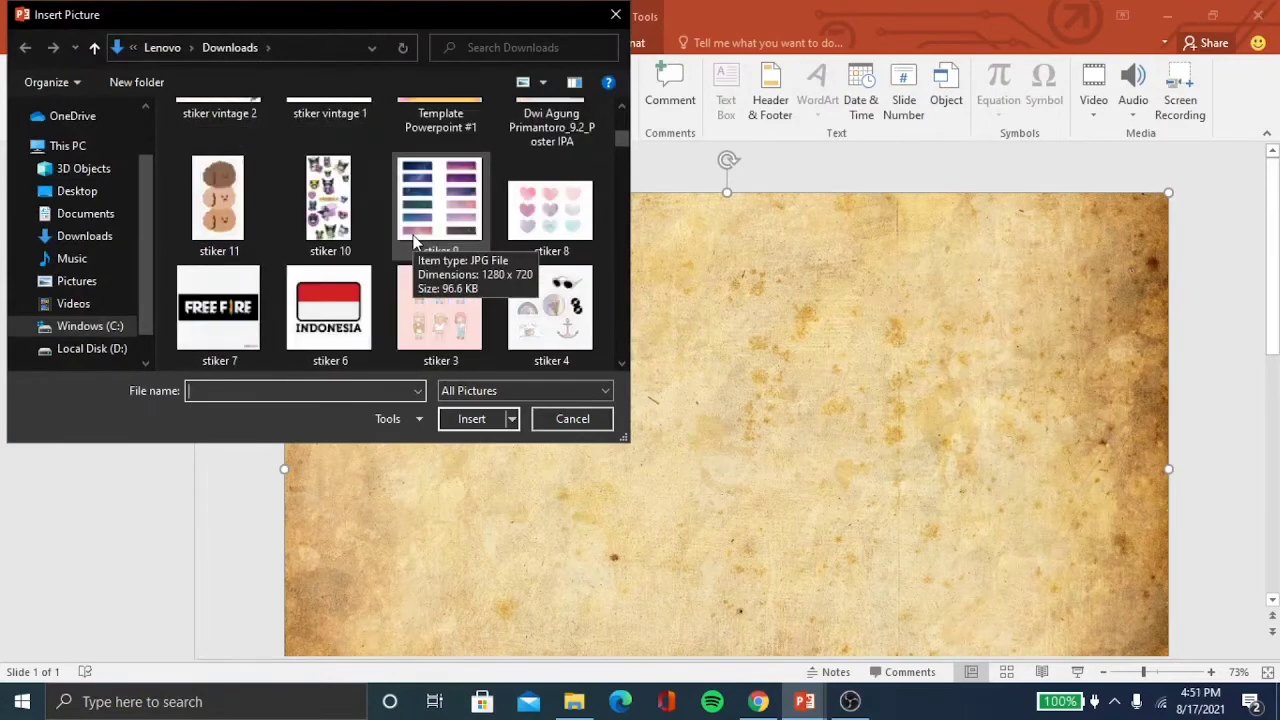
pyautogui.scroll(-5, 372, 245)
pyautogui.scroll(-5, 372, 245)
pyautogui.click(244, 280)
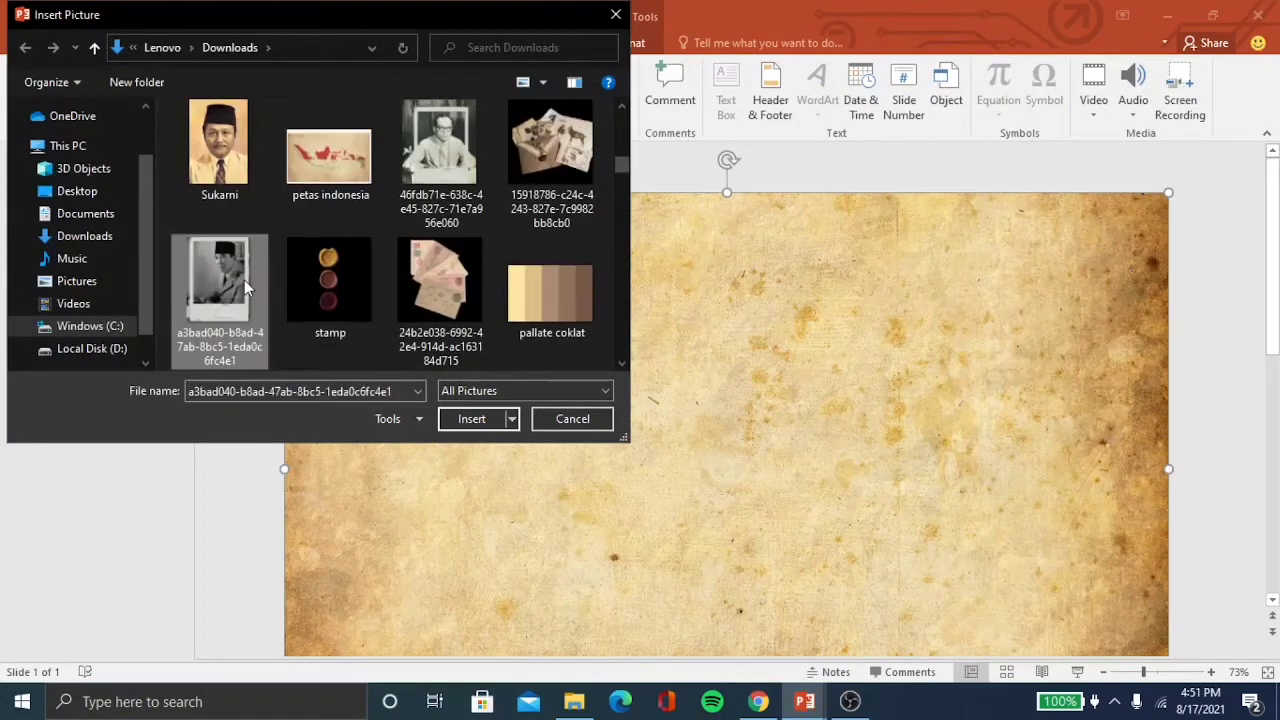
pyautogui.keyDown('shift'); pyautogui.click(441, 183); pyautogui.keyUp('shift')
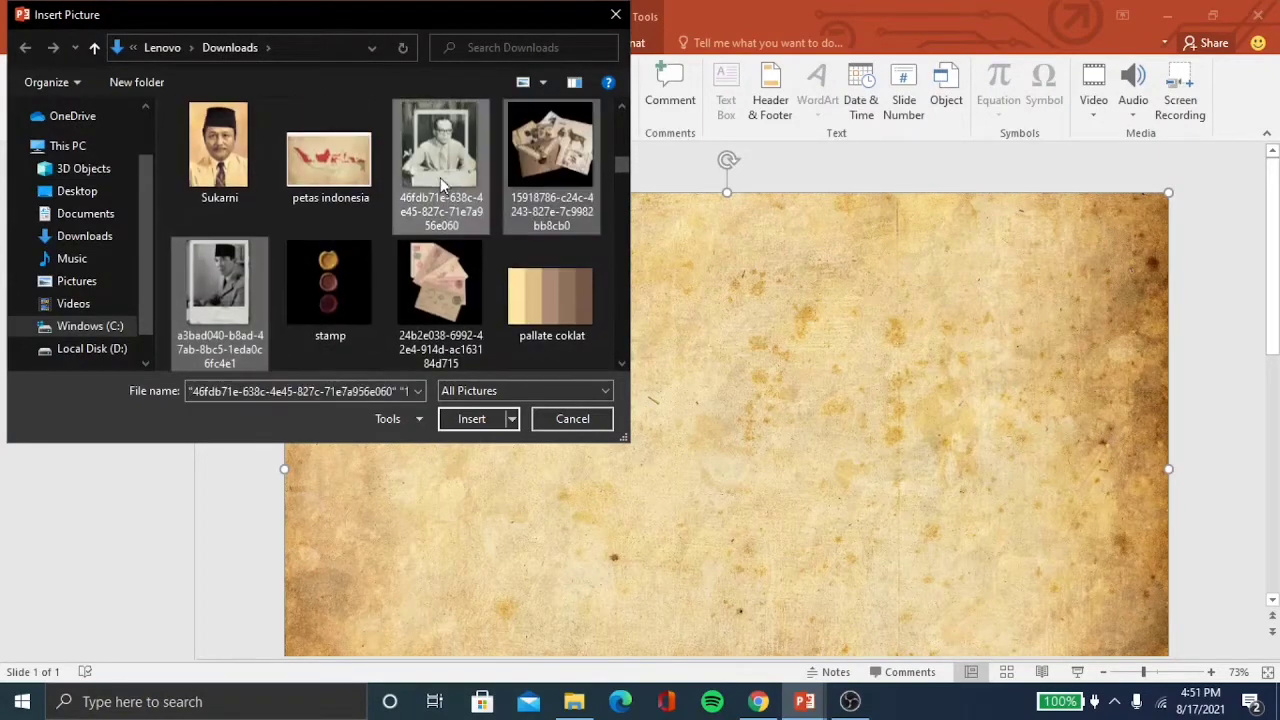
pyautogui.click(468, 420)
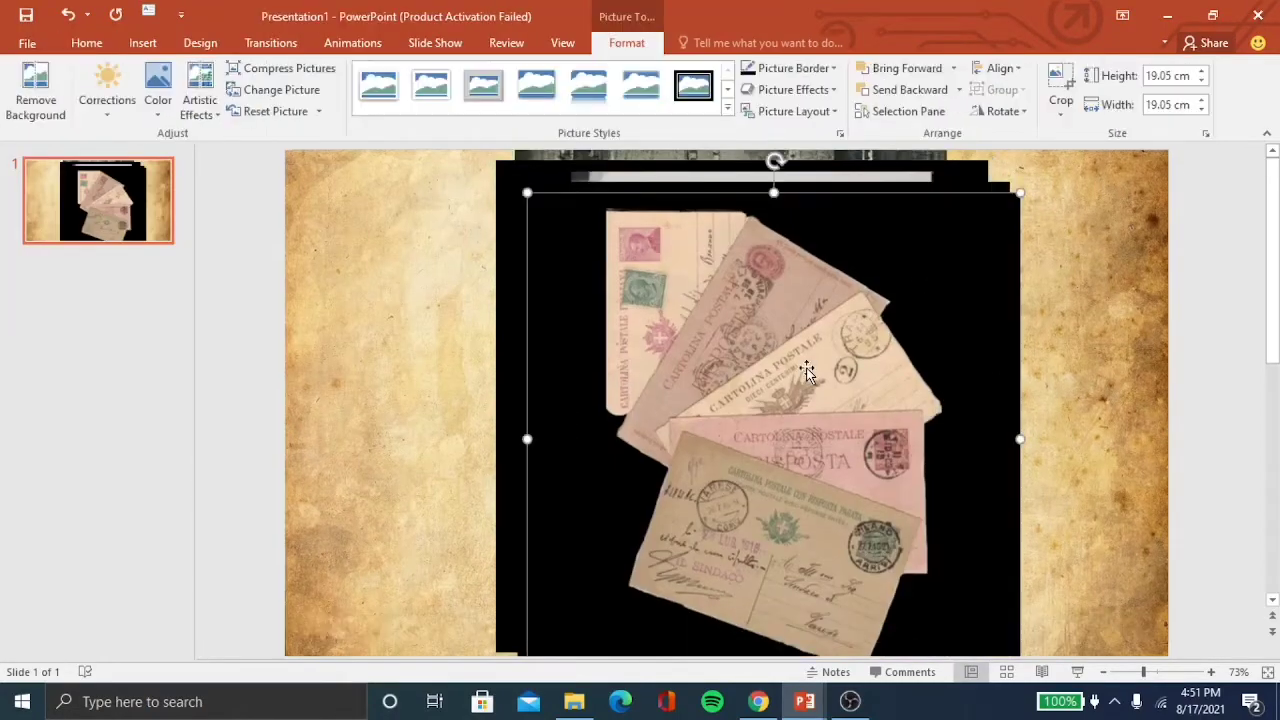
pyautogui.moveTo(800, 371); pyautogui.dragTo(474, 331)
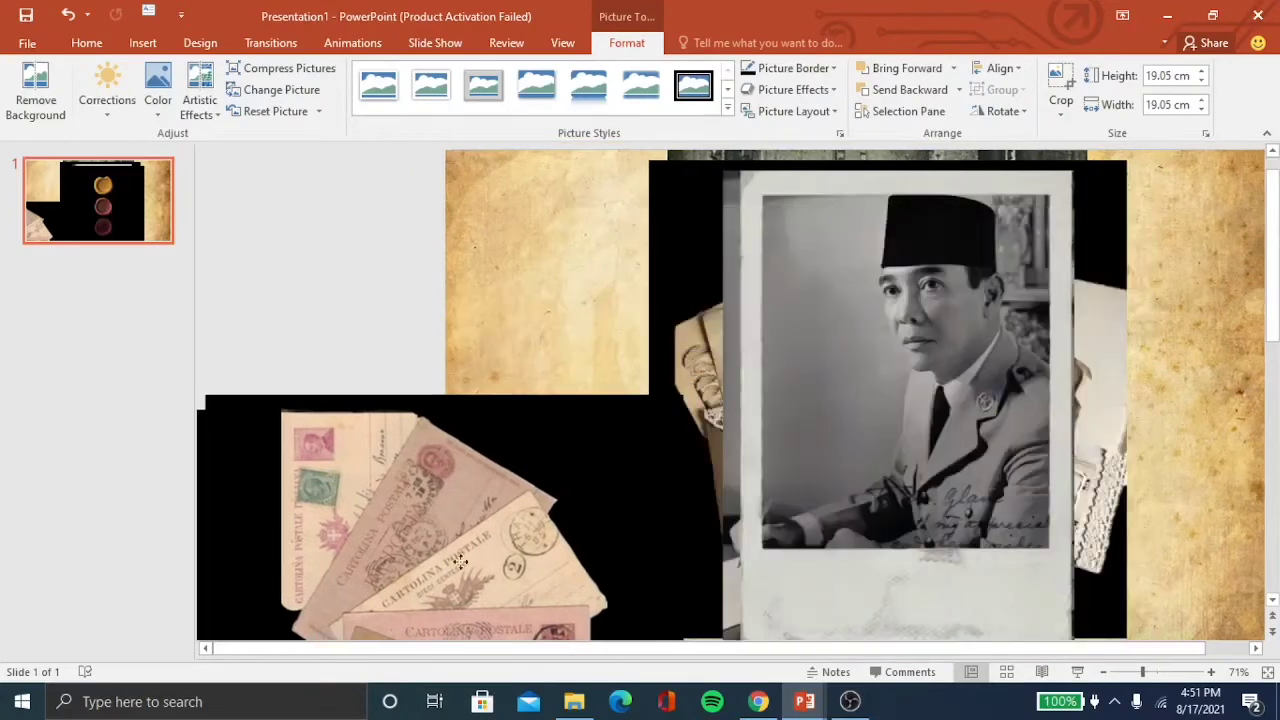
# Step: Crop the dark strip and right edge off the black-and-white portrait
pyautogui.click(945, 342)
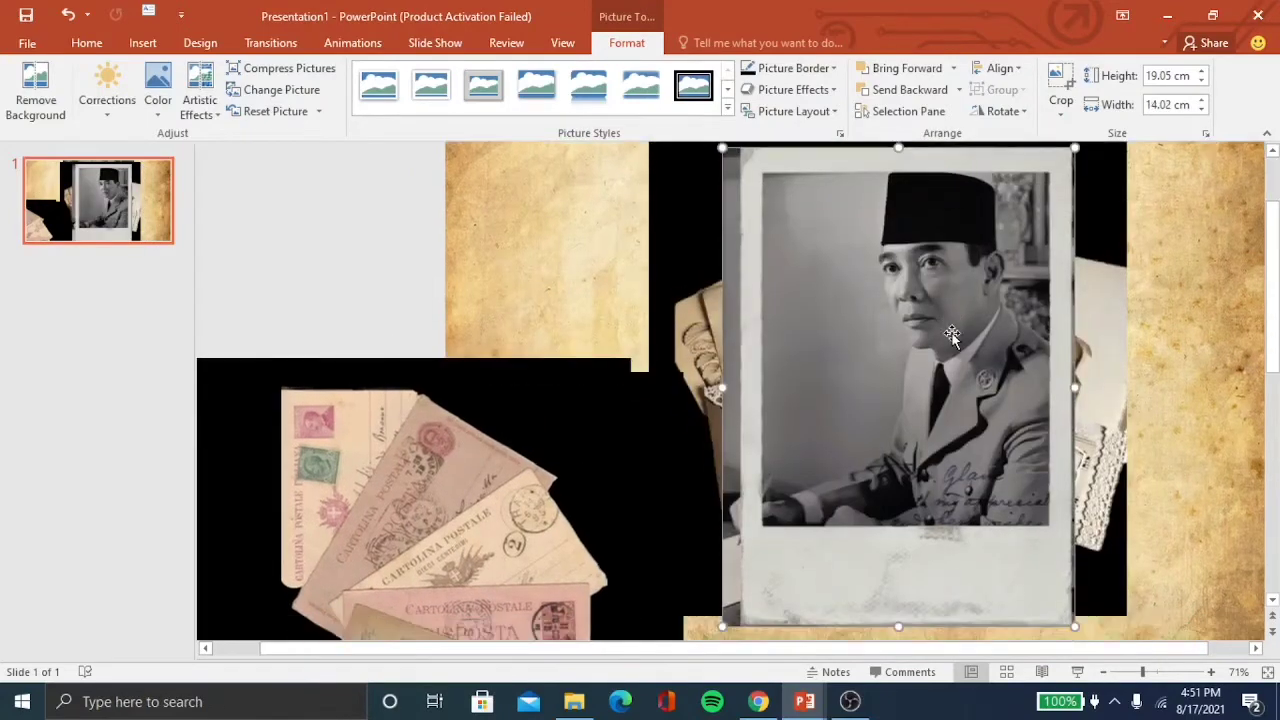
pyautogui.click(1072, 85)
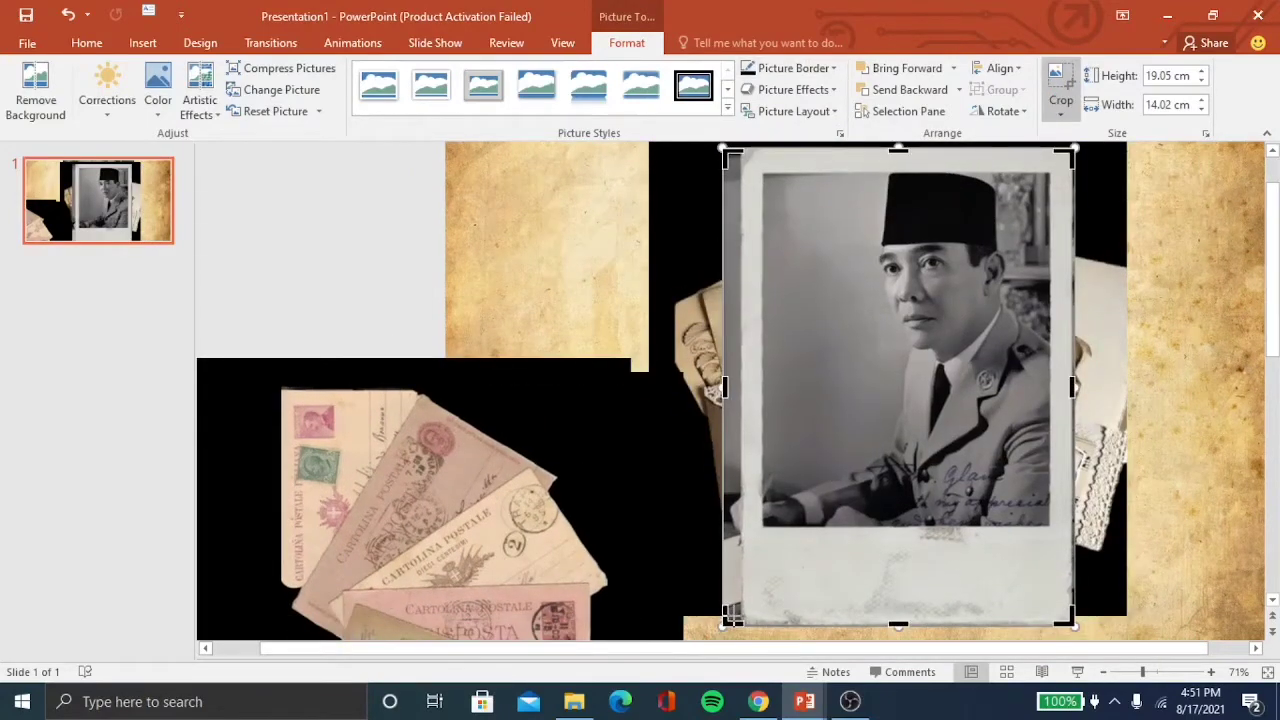
pyautogui.moveTo(731, 614); pyautogui.dragTo(742, 624)
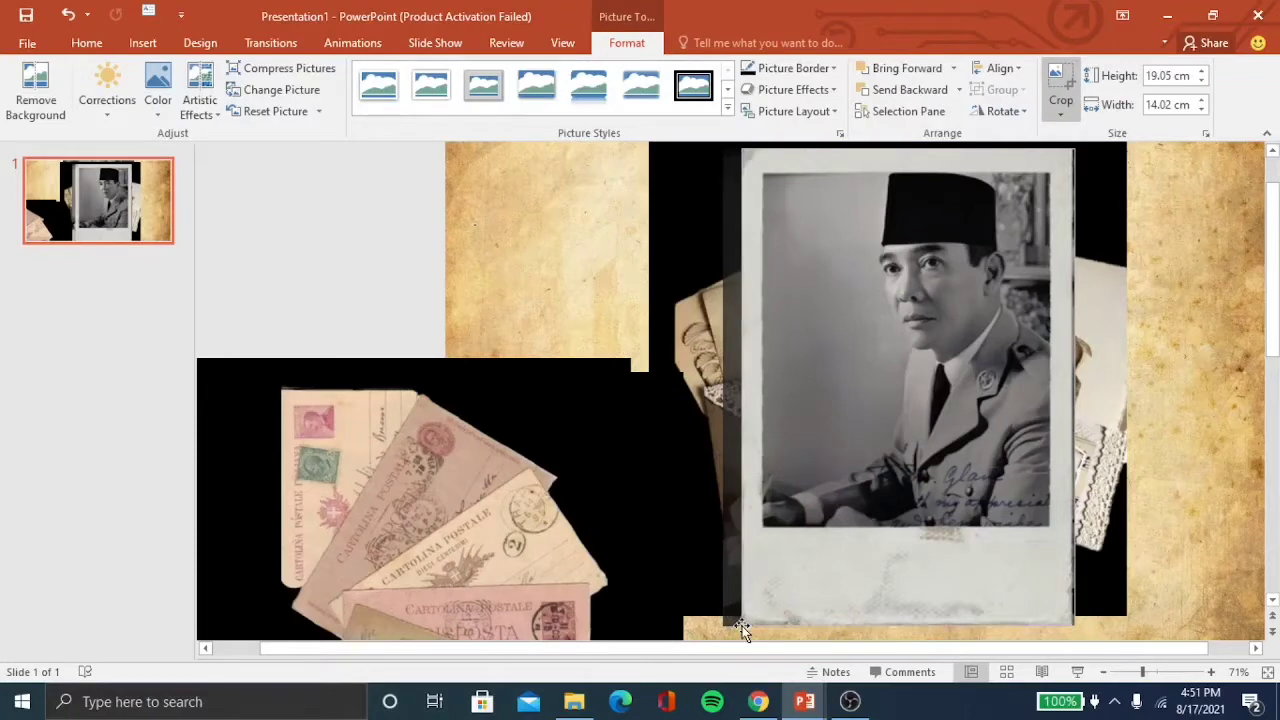
pyautogui.scroll(1, 1042, 257)
pyautogui.moveTo(1068, 170); pyautogui.dragTo(1067, 172)
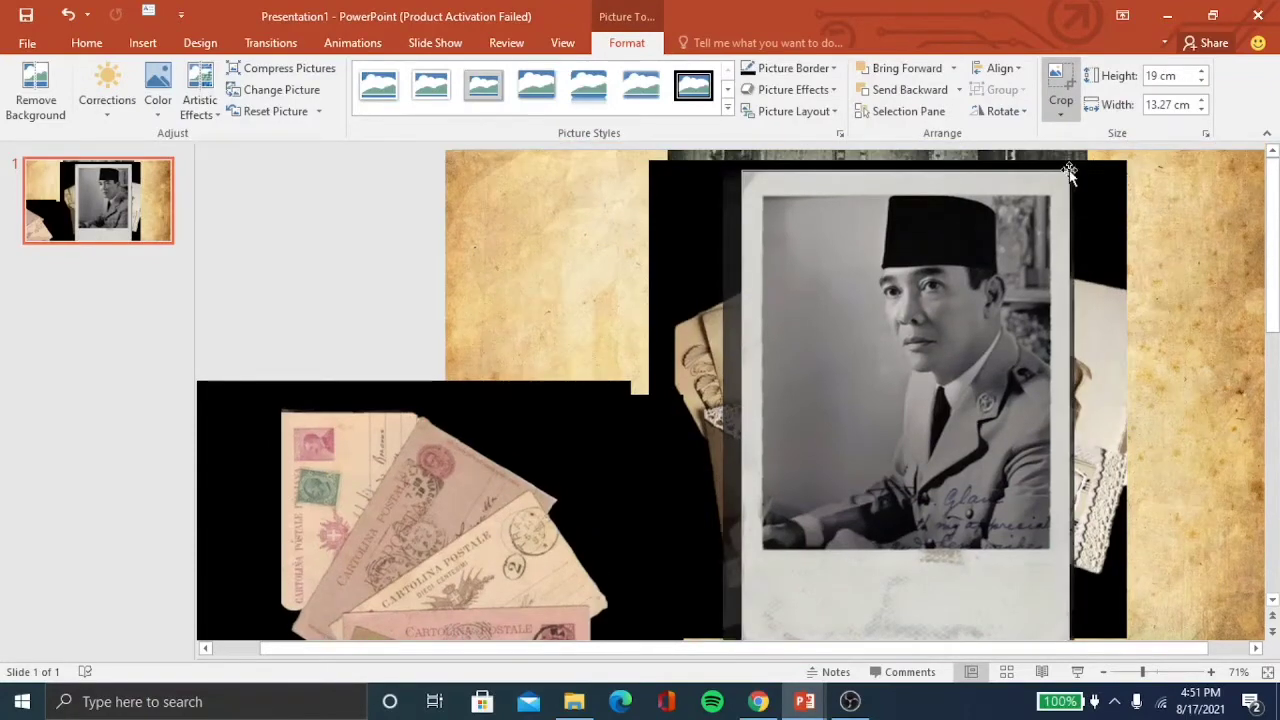
pyautogui.click(1026, 314)
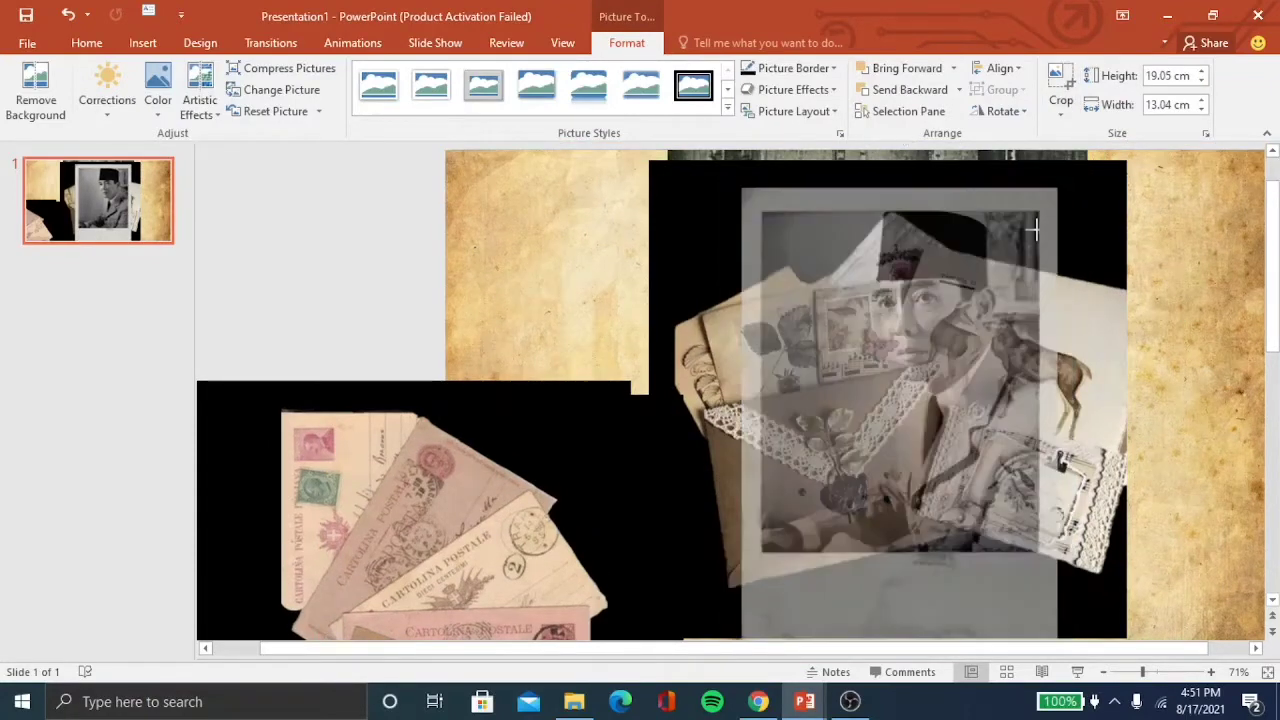
# Step: Shrink the portrait into the top-right corner and move the postcards toward centre
pyautogui.moveTo(1068, 170); pyautogui.dragTo(869, 462)
pyautogui.moveTo(832, 514); pyautogui.dragTo(1168, 232)
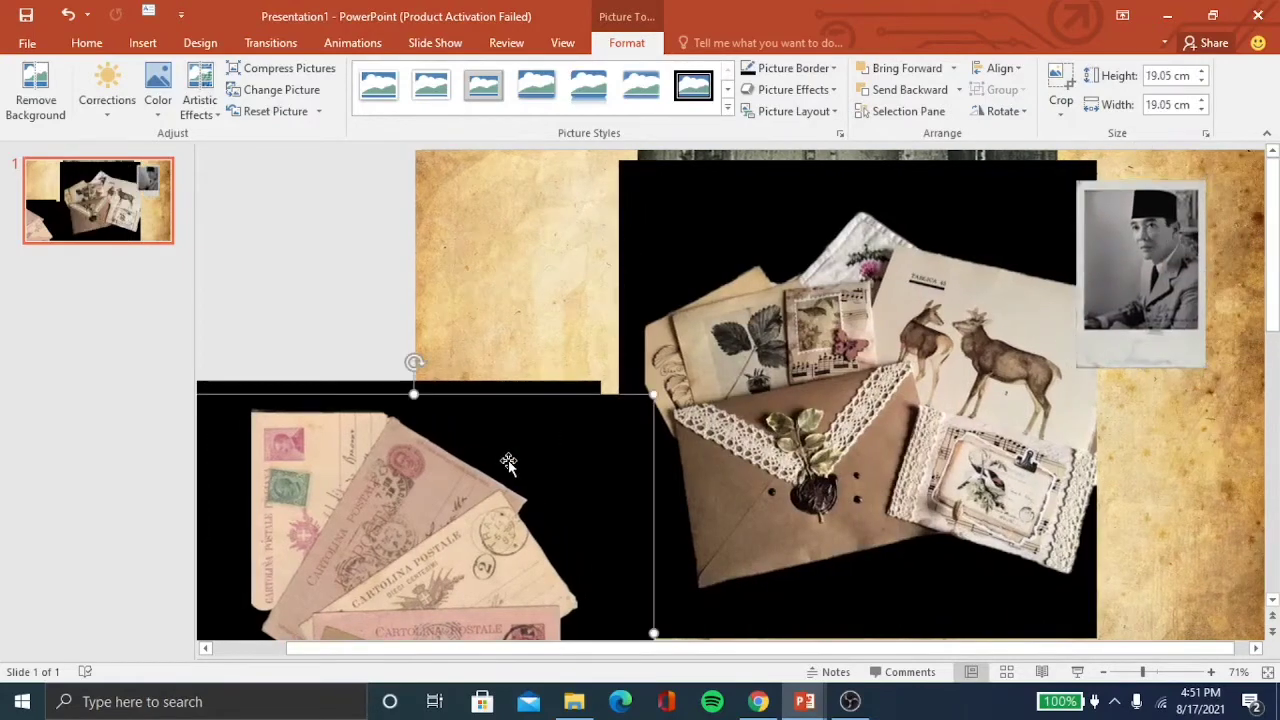
pyautogui.moveTo(506, 463); pyautogui.dragTo(851, 291)
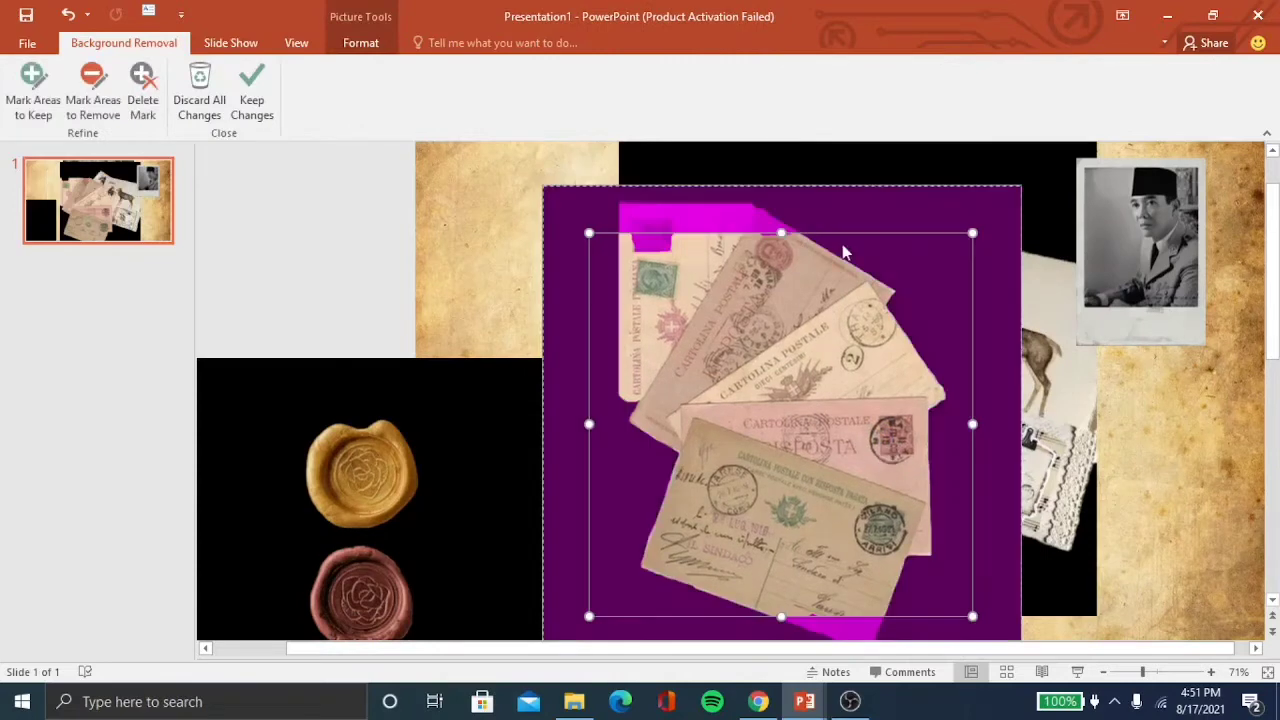
# Step: Apply background removal to the postcards and the wax-seal pictures
pyautogui.scroll(-1, 790, 567)
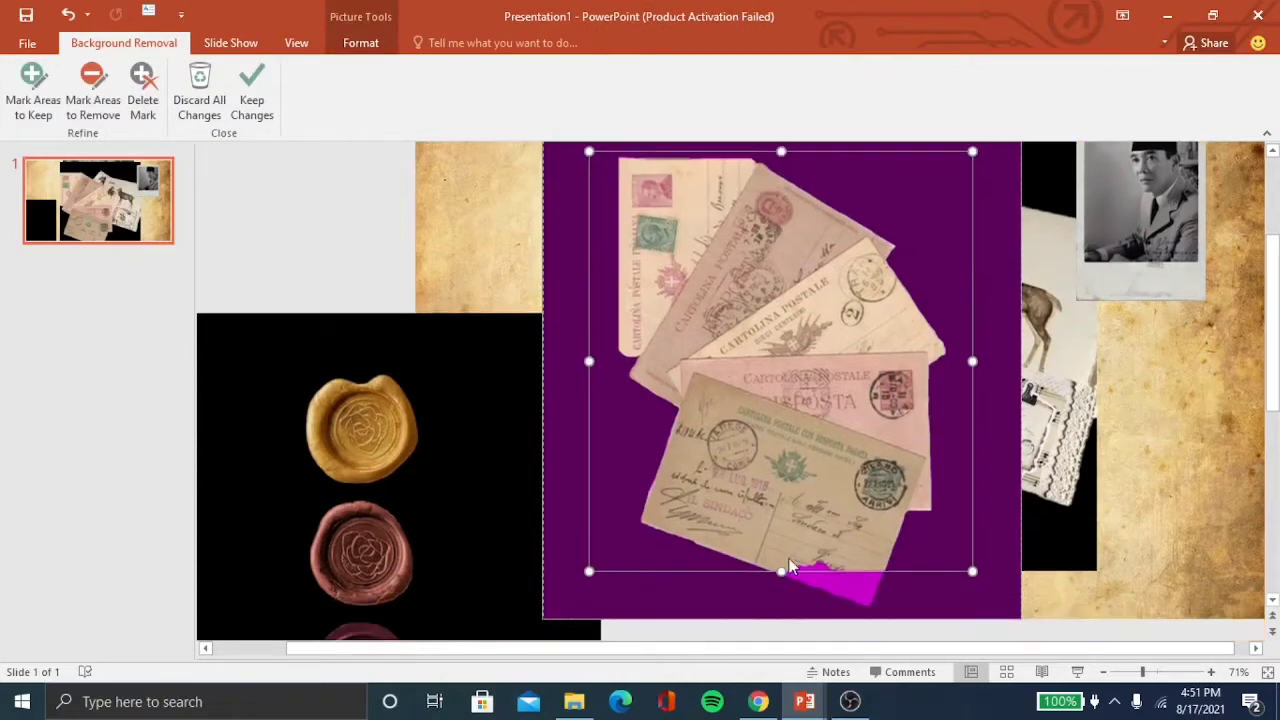
pyautogui.click(787, 472)
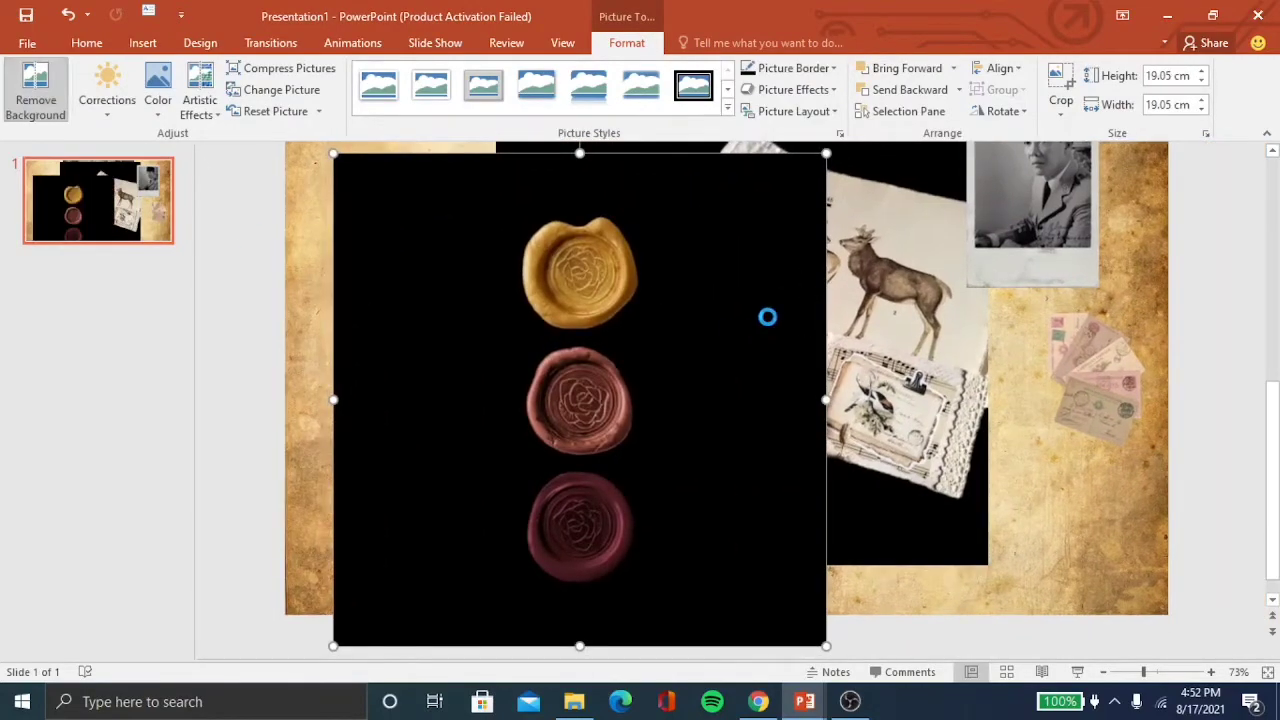
pyautogui.click(45, 95)
pyautogui.click(242, 102)
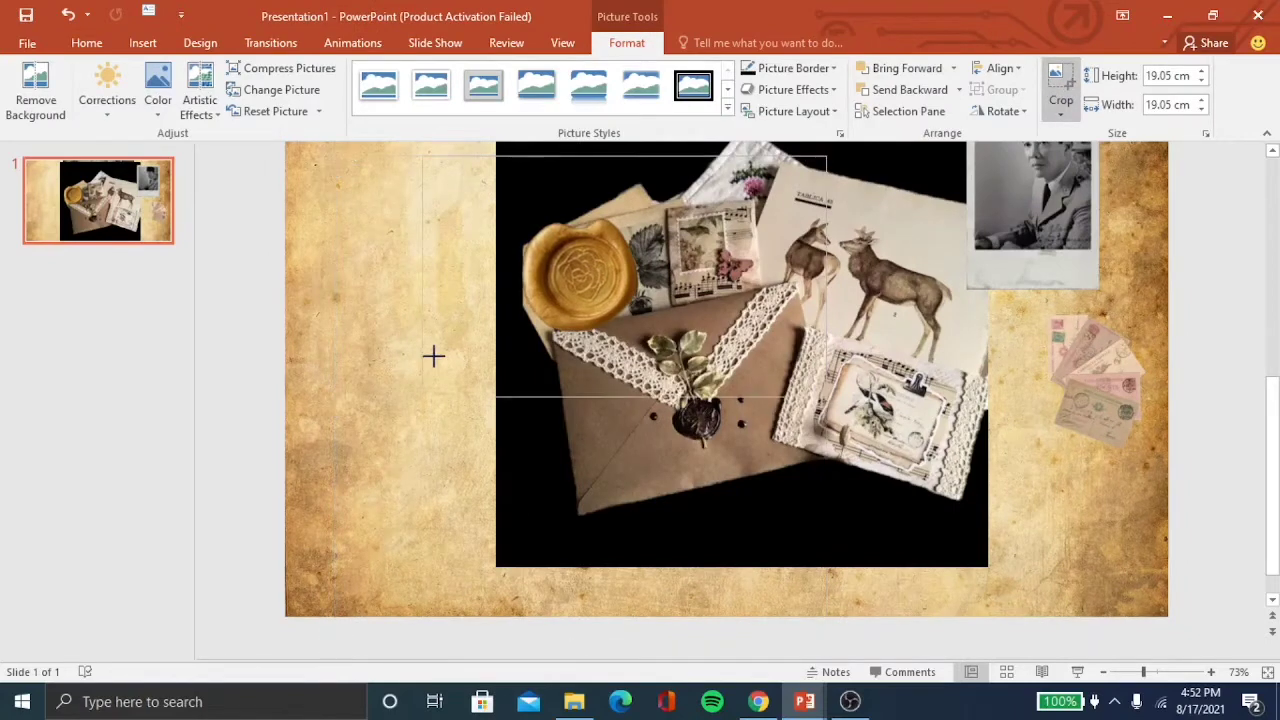
# Step: Move the cropped gold wax seal to the slide's bottom-right corner
pyautogui.scroll(1, 792, 160)
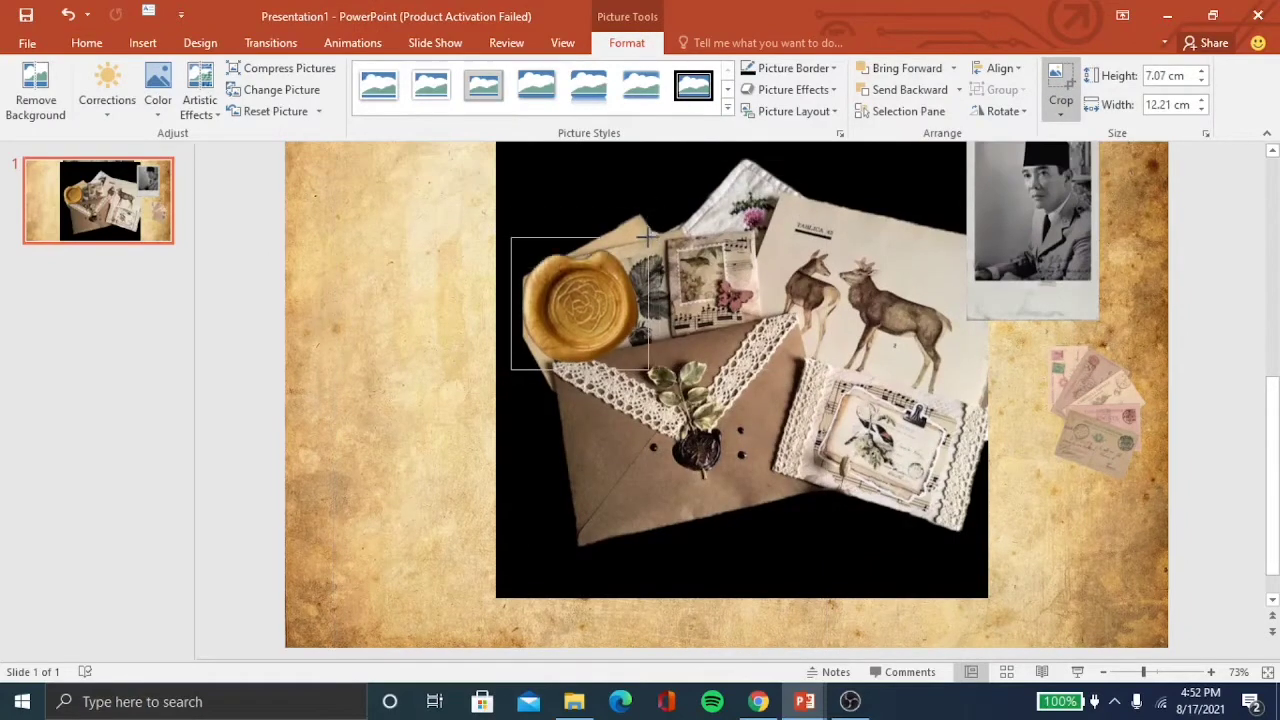
pyautogui.moveTo(668, 263); pyautogui.dragTo(1174, 482)
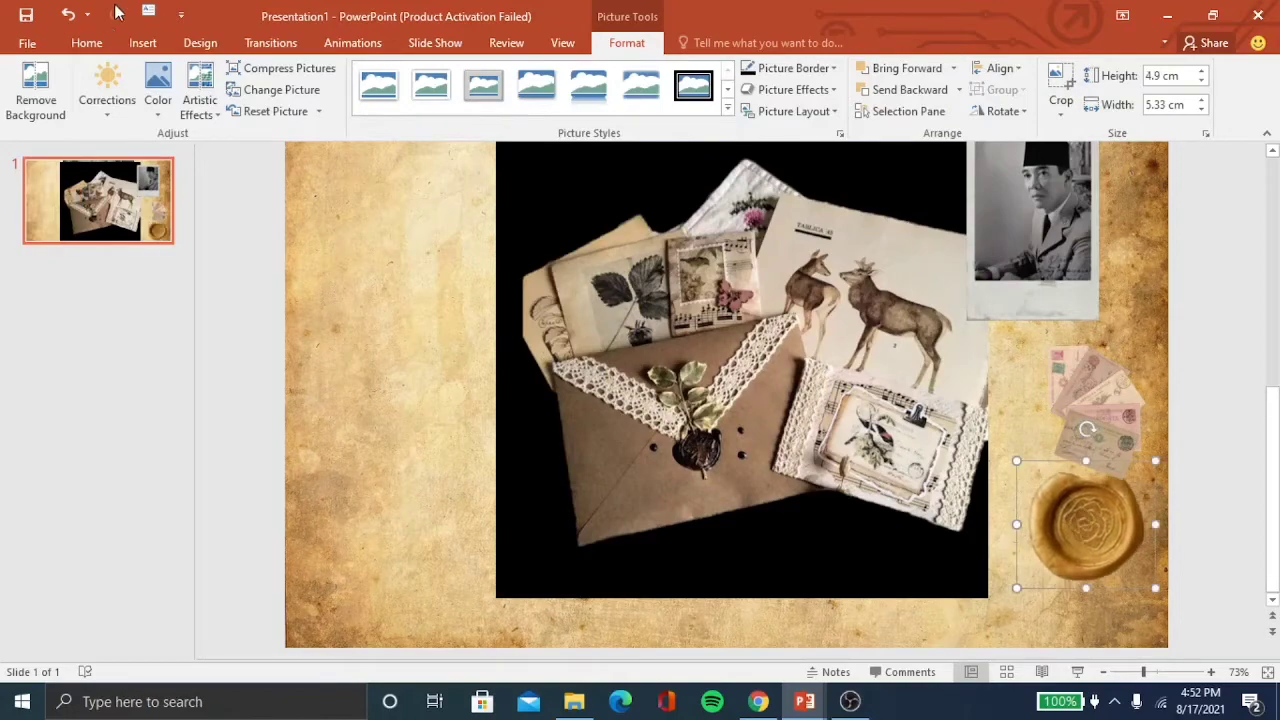
pyautogui.click(86, 43)
# Step: Insert the picture of three wax seals
pyautogui.click(142, 43)
pyautogui.click(118, 86)
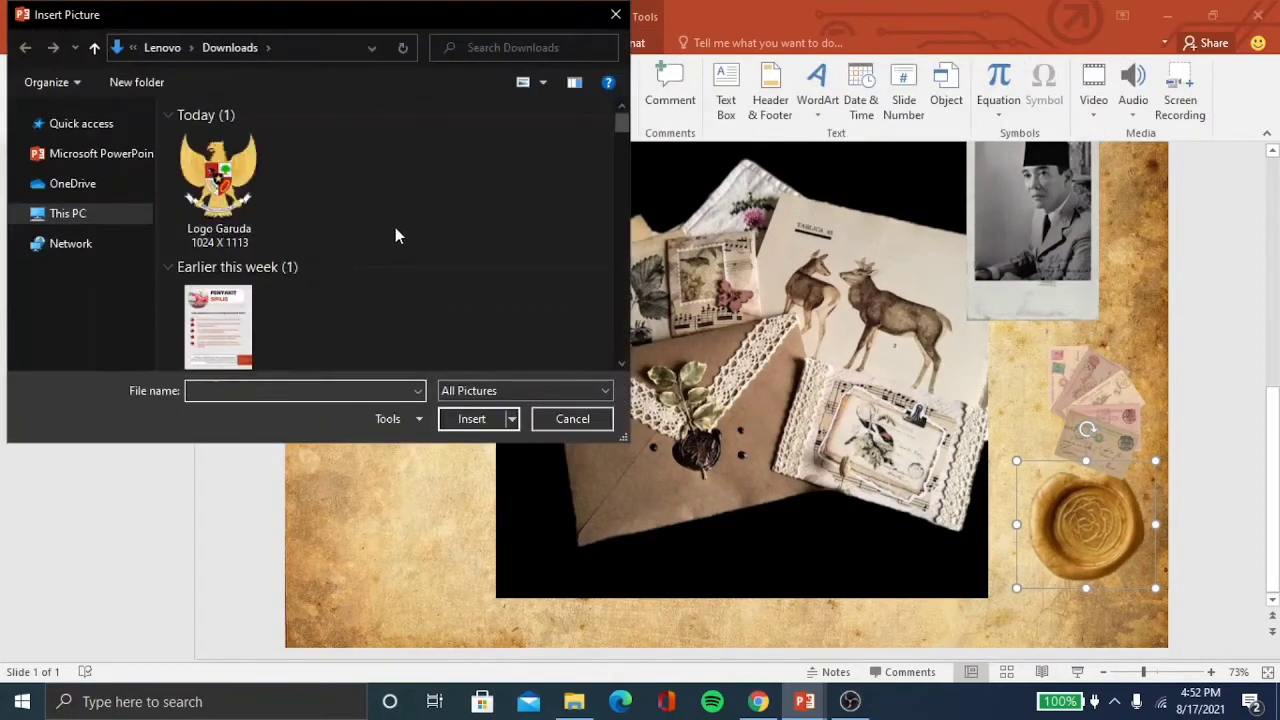
pyautogui.scroll(-3, 400, 245)
pyautogui.scroll(-3, 353, 243)
pyautogui.scroll(-1, 332, 248)
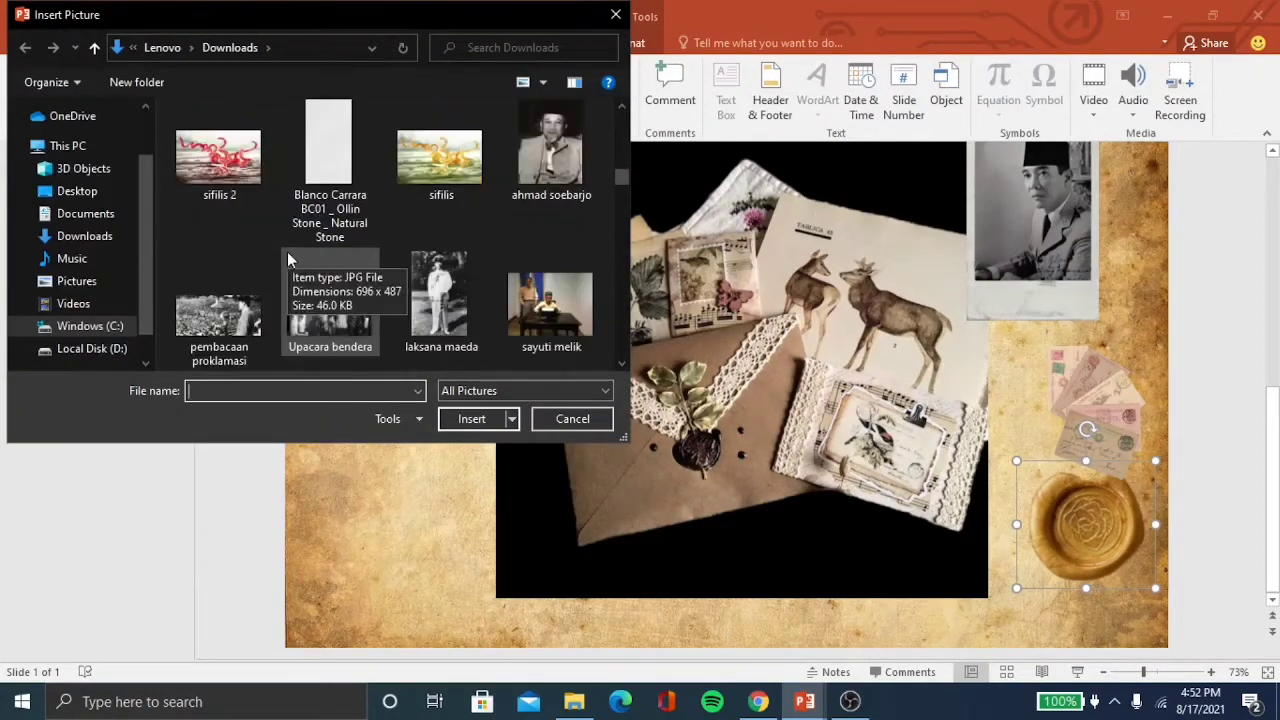
pyautogui.scroll(1, 287, 251)
pyautogui.scroll(2, 330, 235)
pyautogui.click(467, 421)
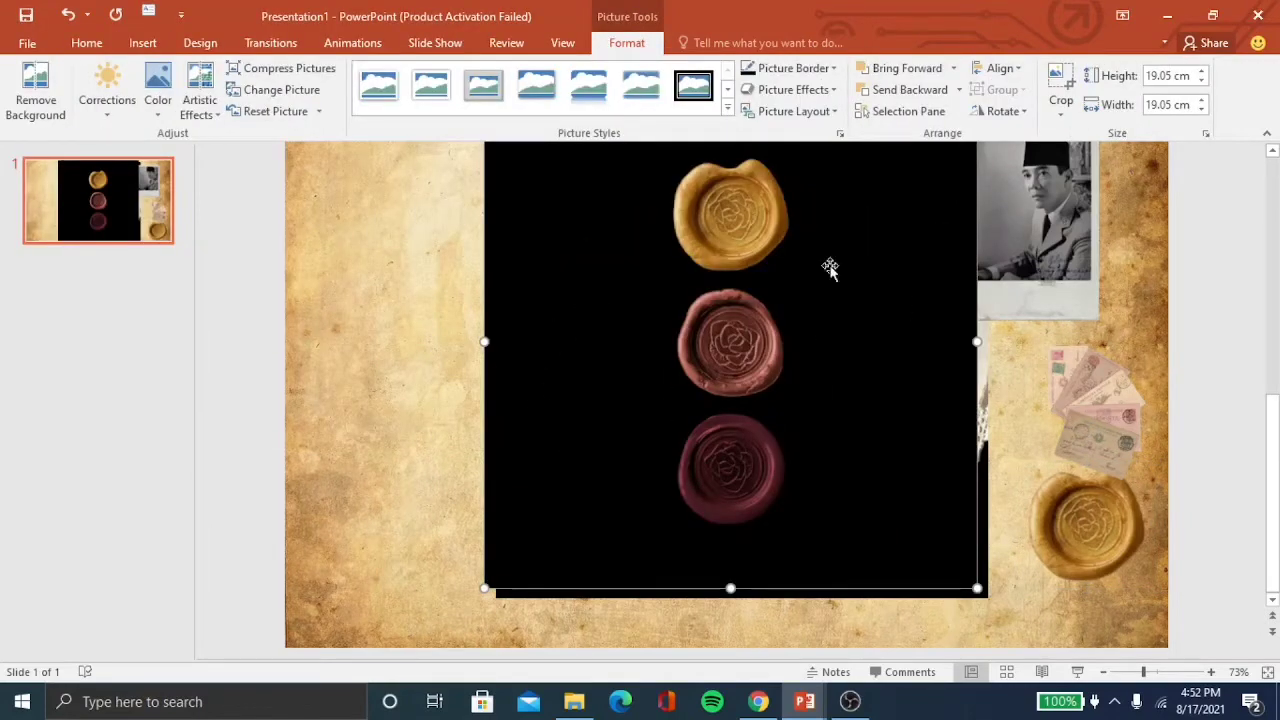
# Step: Remove backgrounds to keep the reddish seal, then only the dark red seal from another copy
pyautogui.click(35, 90)
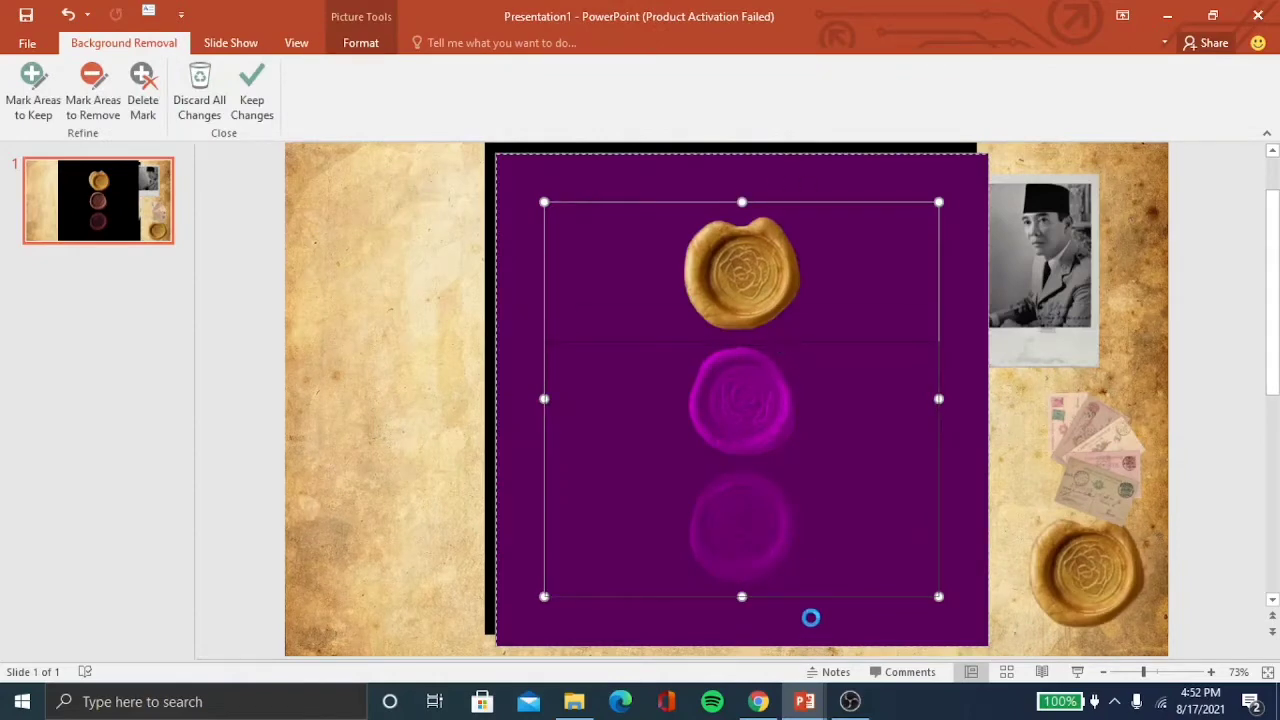
pyautogui.moveTo(767, 458); pyautogui.dragTo(766, 465)
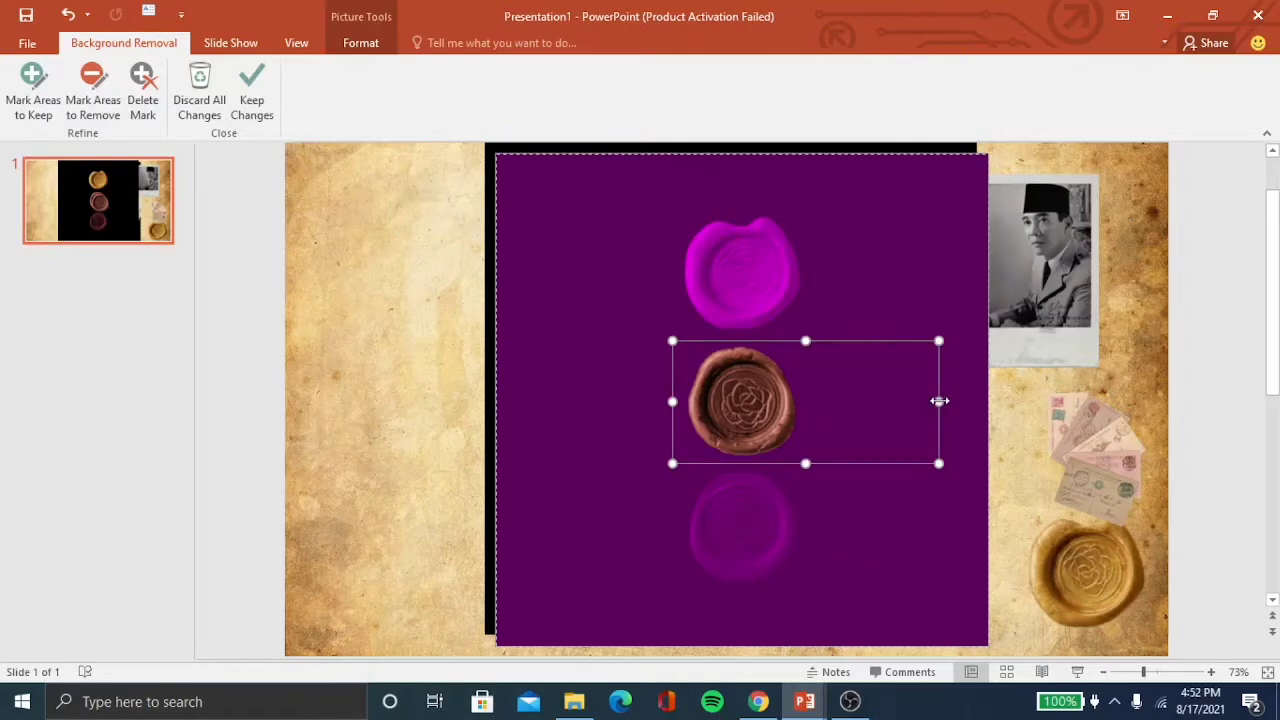
pyautogui.click(1126, 355)
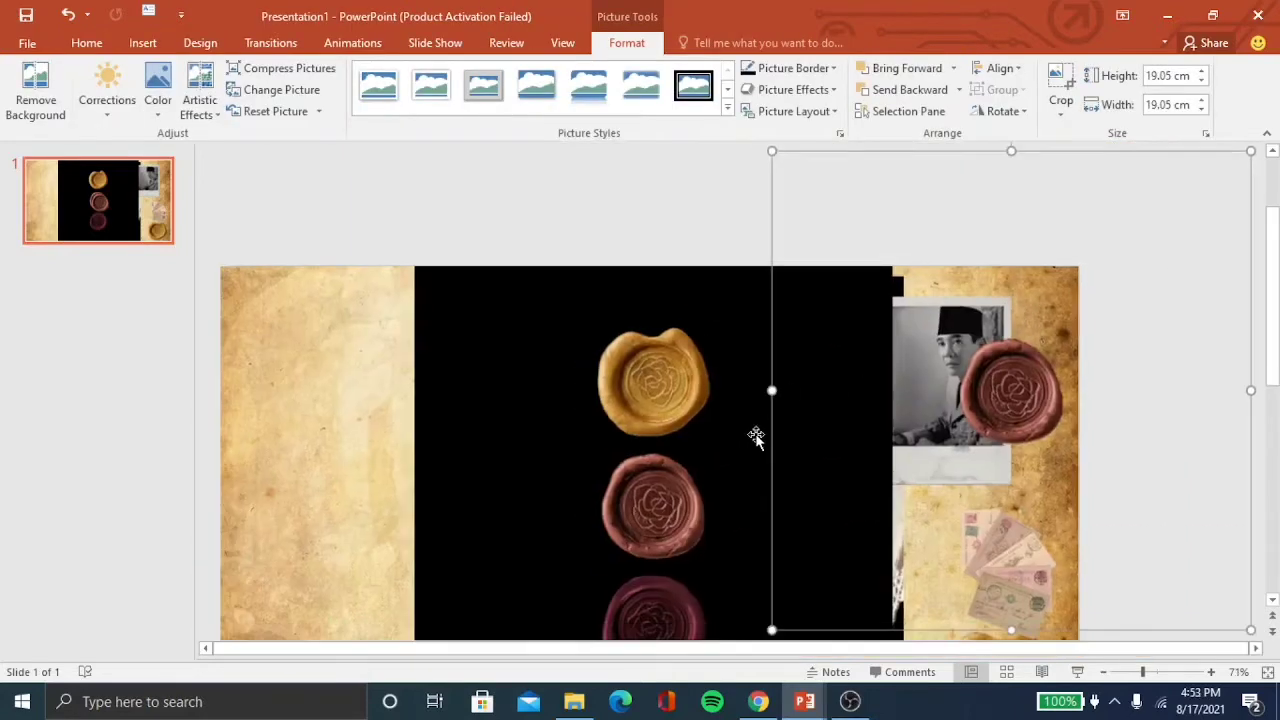
pyautogui.scroll(-1, 721, 353)
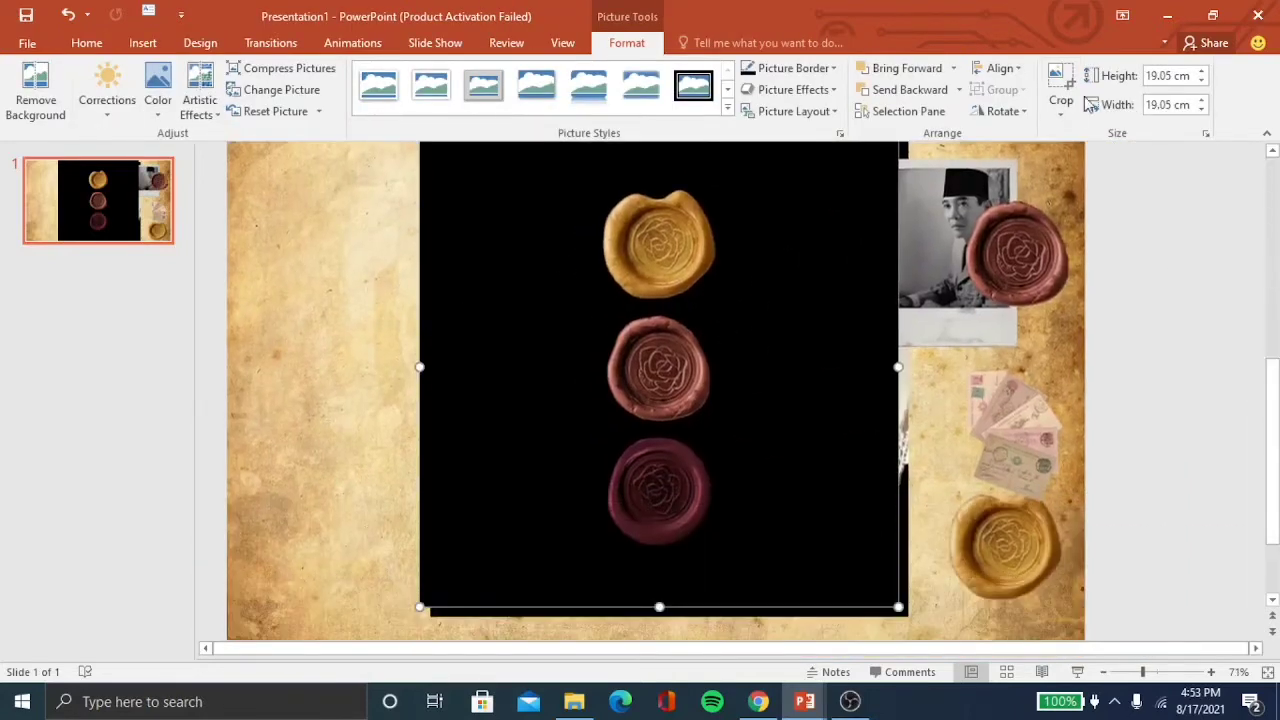
pyautogui.click(12, 108)
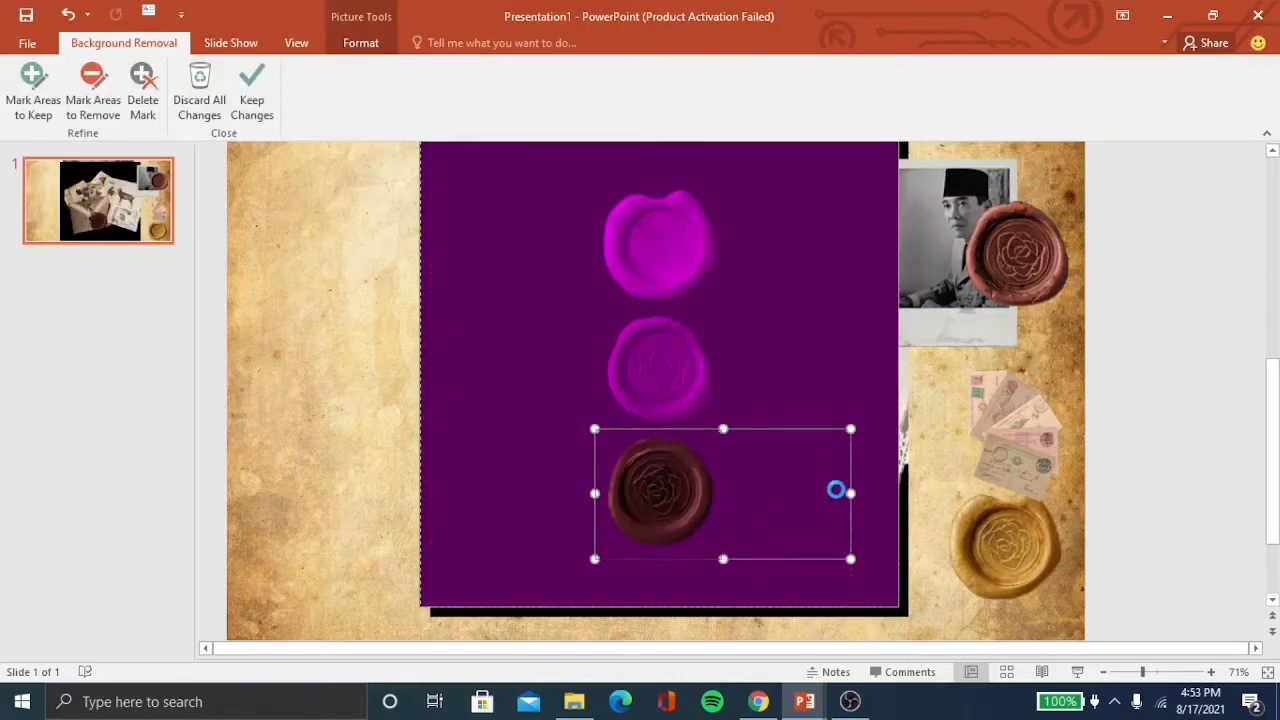
pyautogui.click(966, 520)
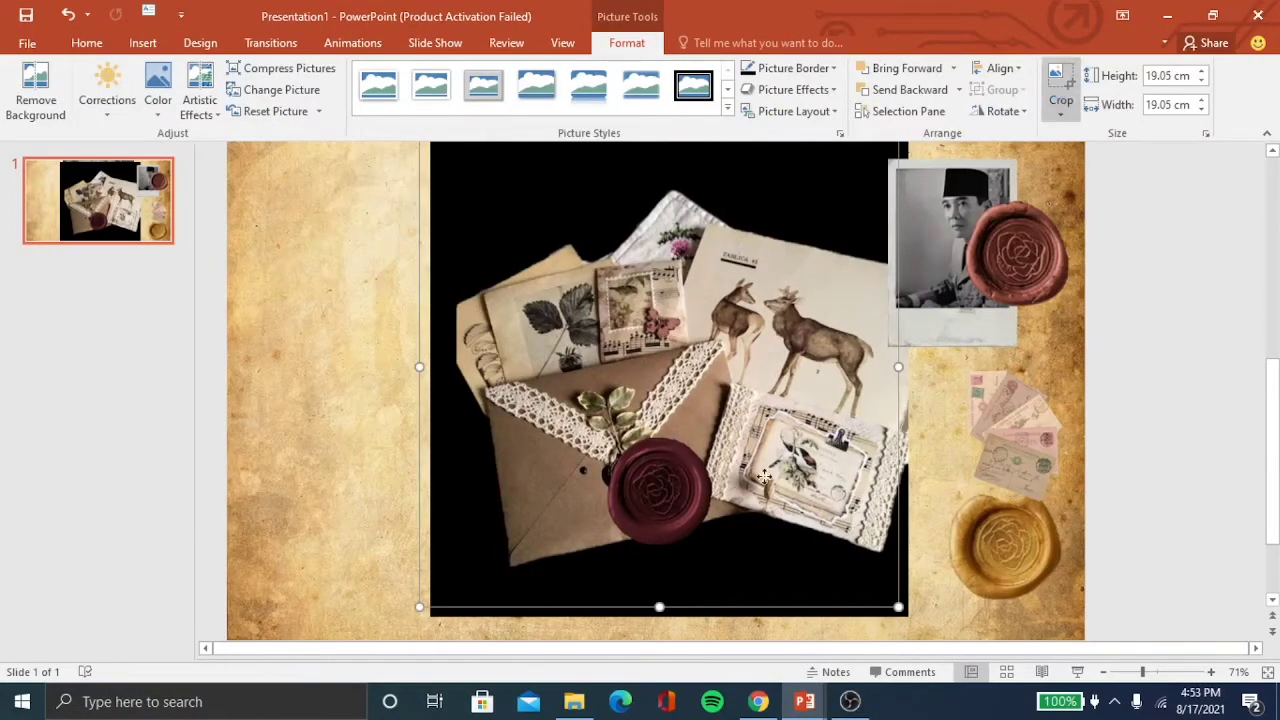
# Step: Try two crops on the collage picture, undoing both
pyautogui.moveTo(425, 595); pyautogui.dragTo(594, 555)
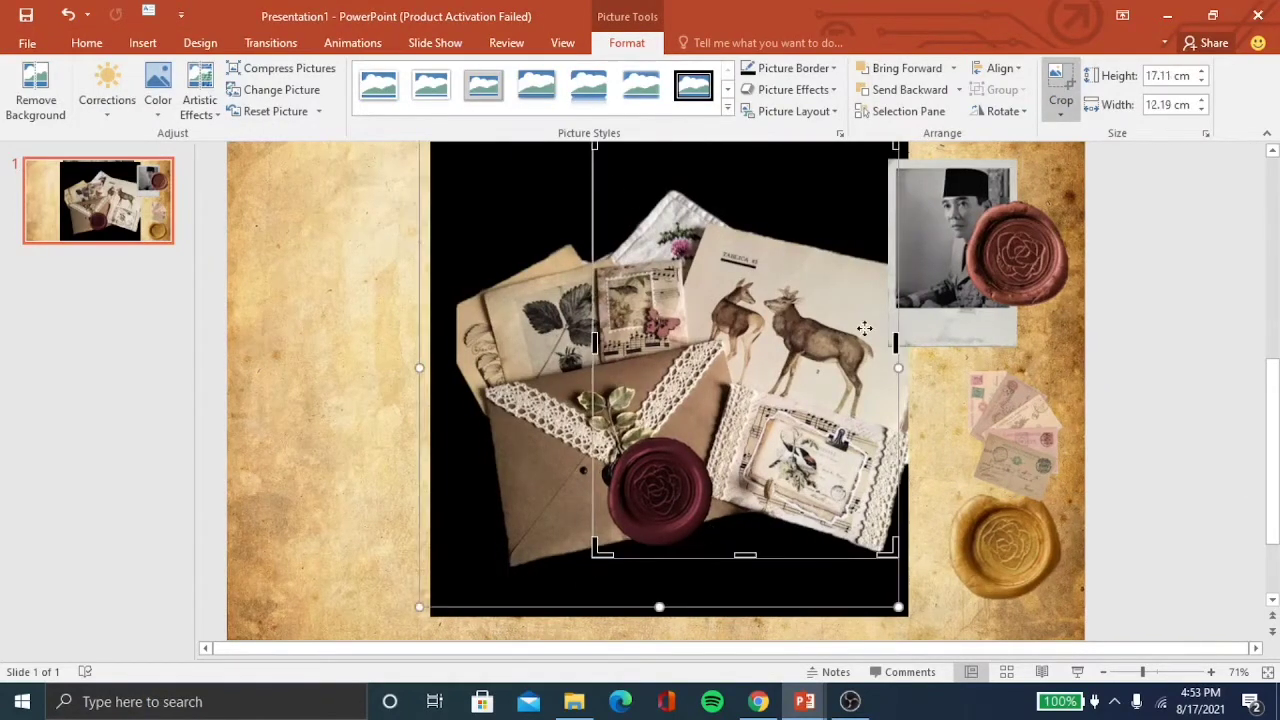
pyautogui.hotkey('ctrl', 'z')
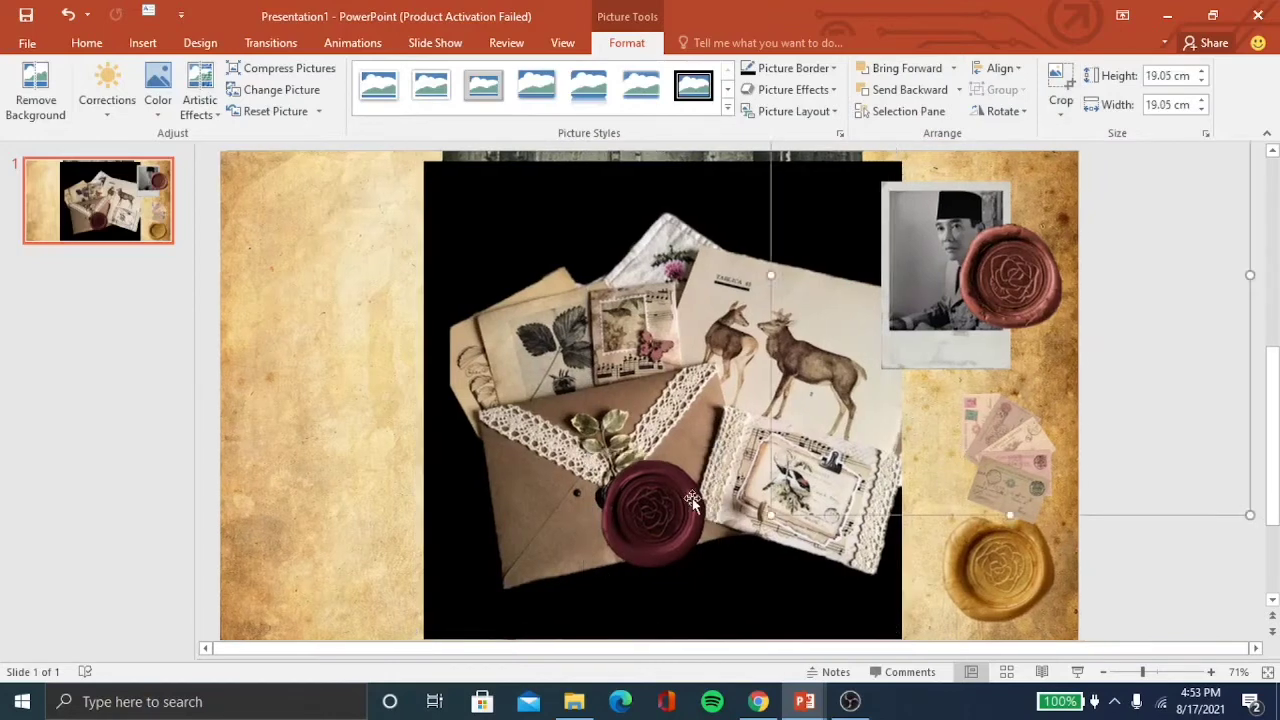
pyautogui.hotkey('ctrl', 'y')
pyautogui.hotkey('ctrl', 'z')
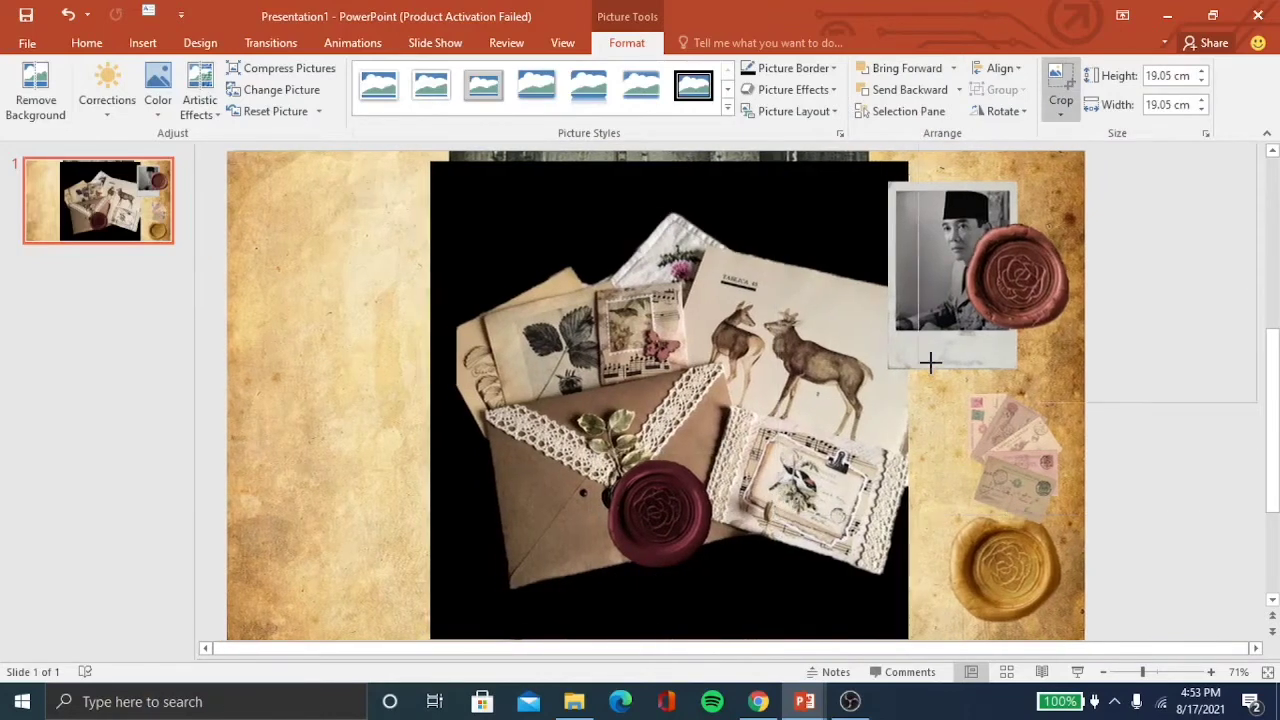
pyautogui.moveTo(771, 507); pyautogui.dragTo(956, 341)
pyautogui.scroll(3, 1163, 306)
pyautogui.hotkey('ctrl', 'z')
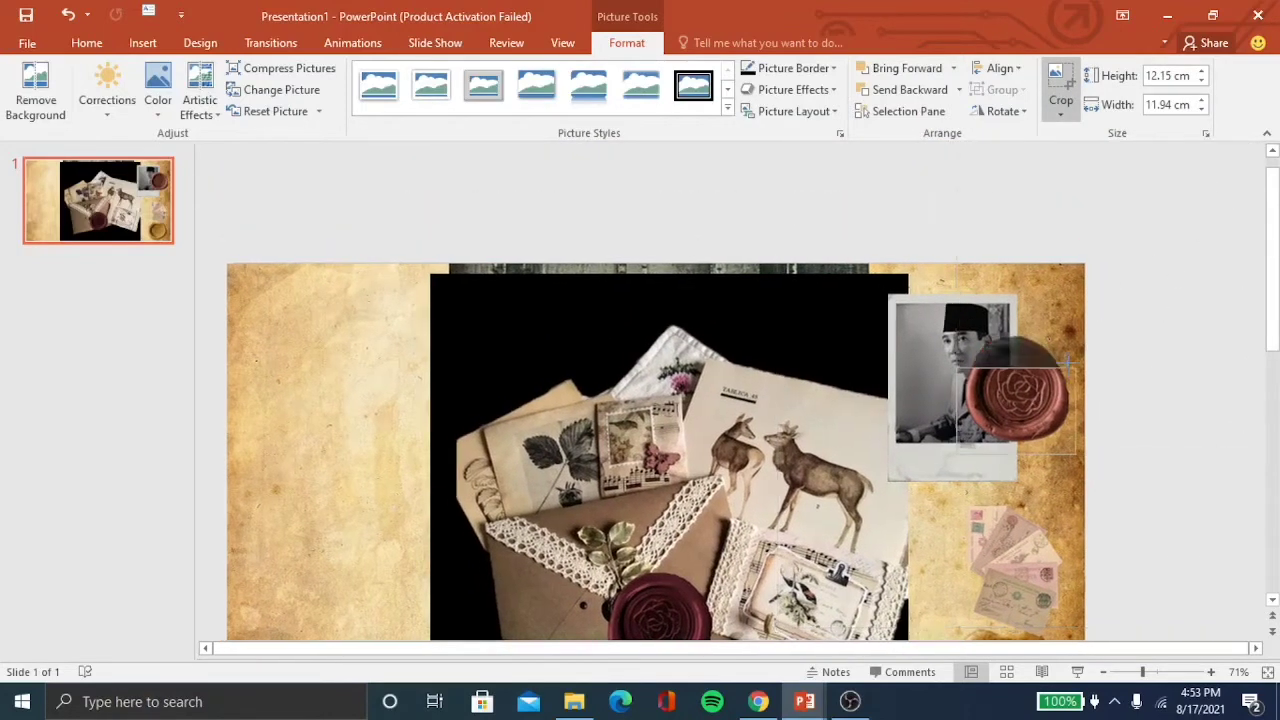
pyautogui.hotkey('ctrl', 'y')
pyautogui.hotkey('ctrl', 'z')
pyautogui.hotkey('ctrl', 'z')
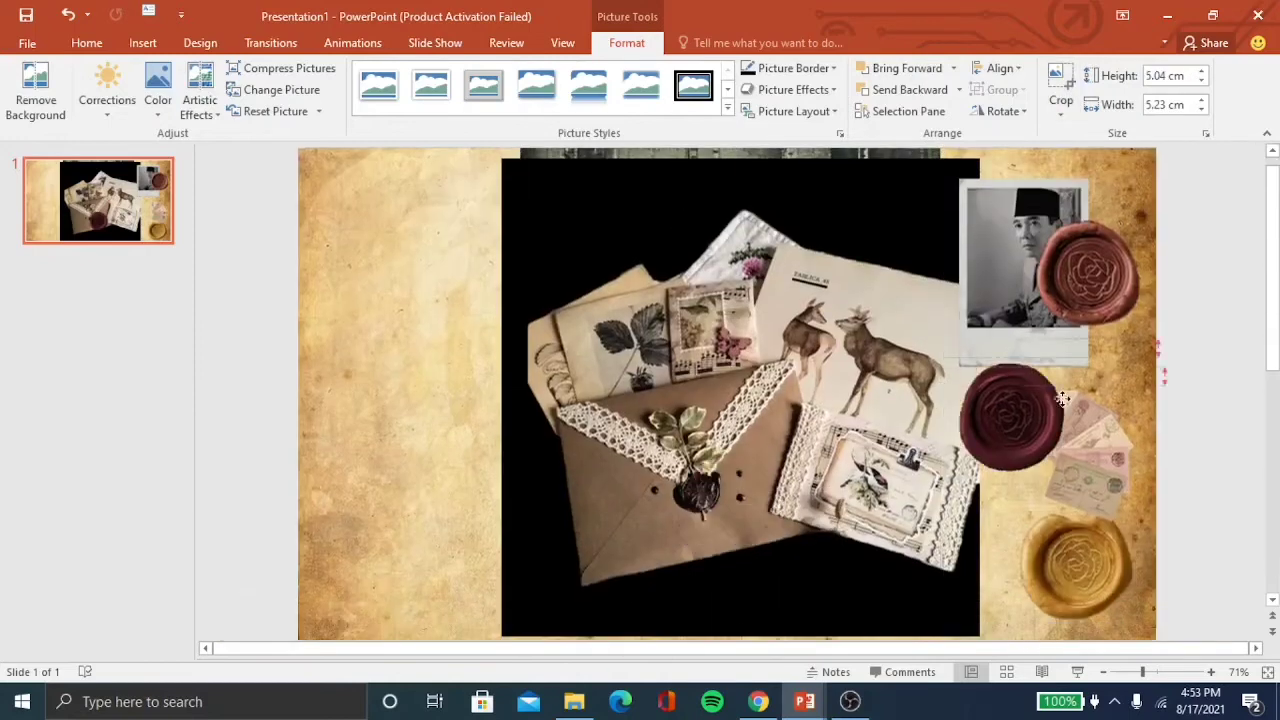
# Step: Remove the collage's black background using Mark Areas to Keep
pyautogui.click(36, 95)
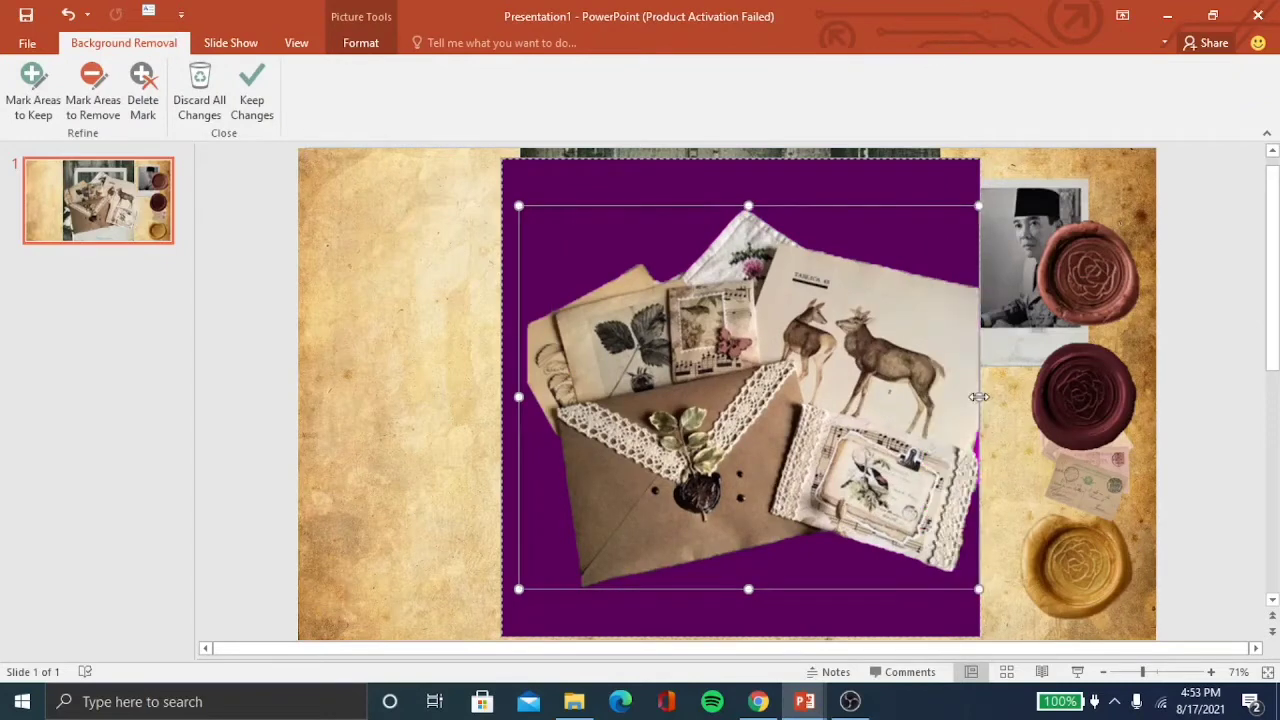
pyautogui.click(30, 90)
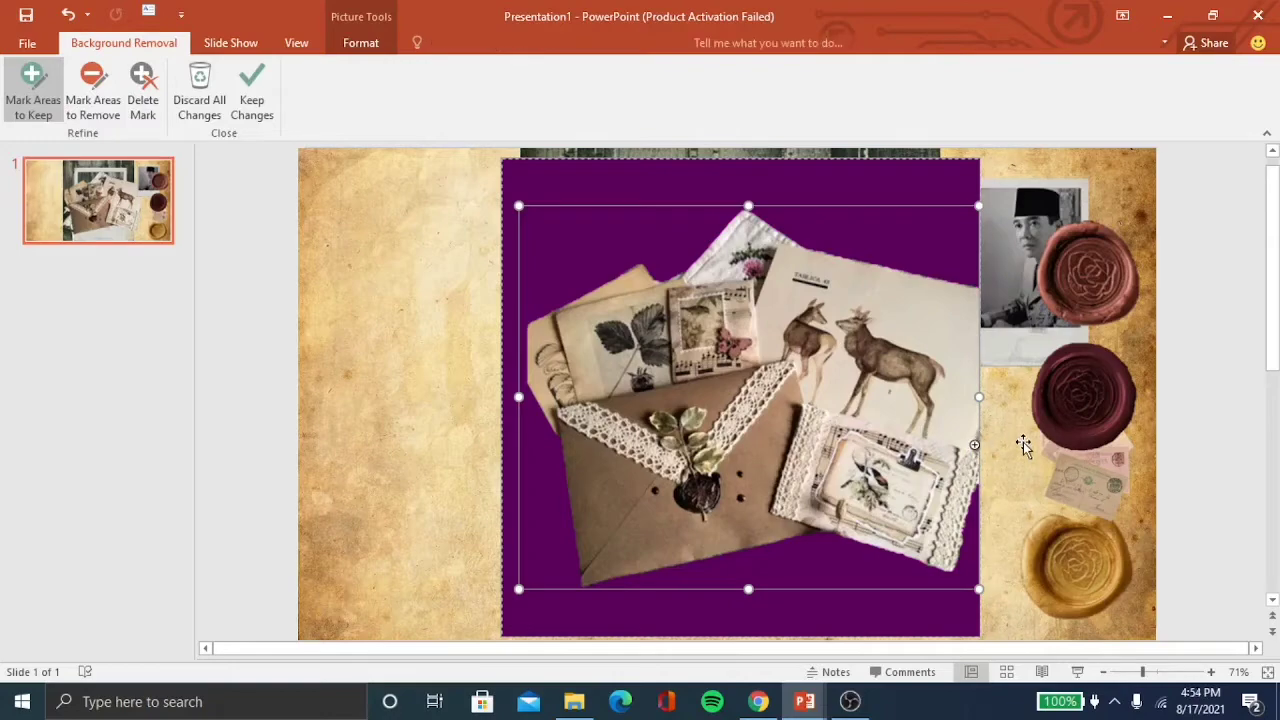
pyautogui.press('Escape')
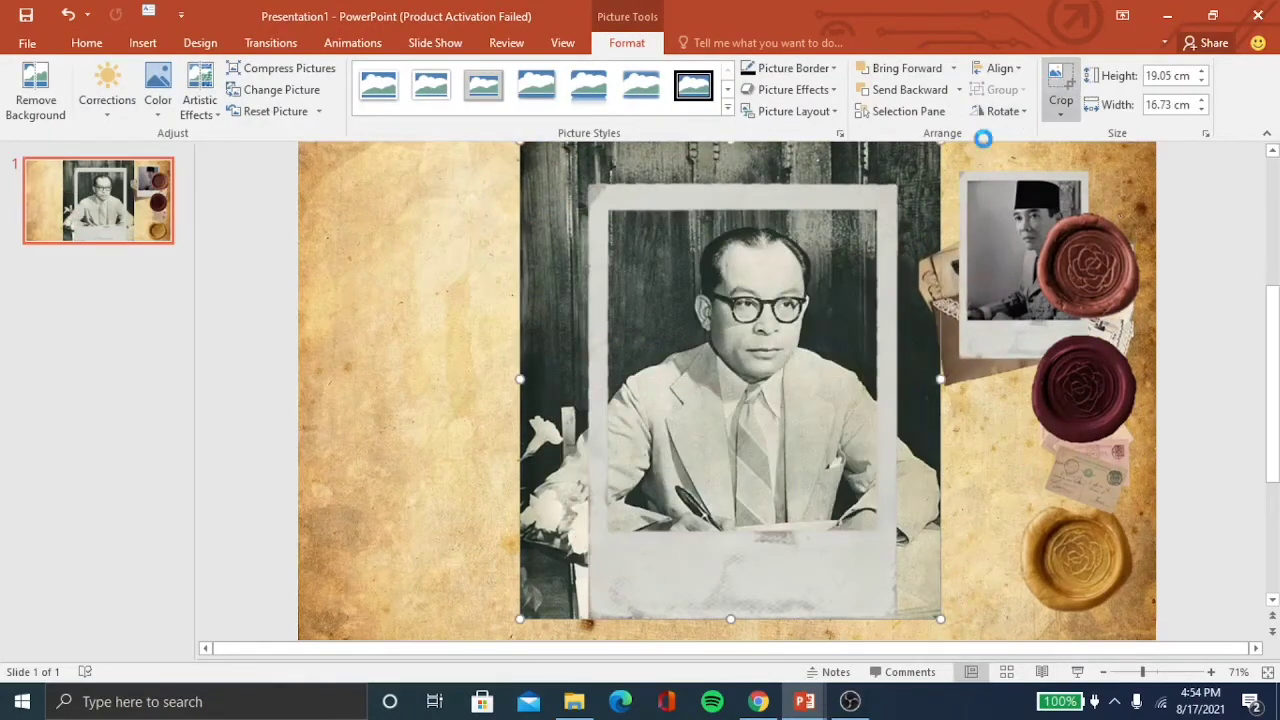
# Step: Crop the central portrait's left, top and right edges down to its white frame
pyautogui.moveTo(521, 610); pyautogui.dragTo(593, 610)
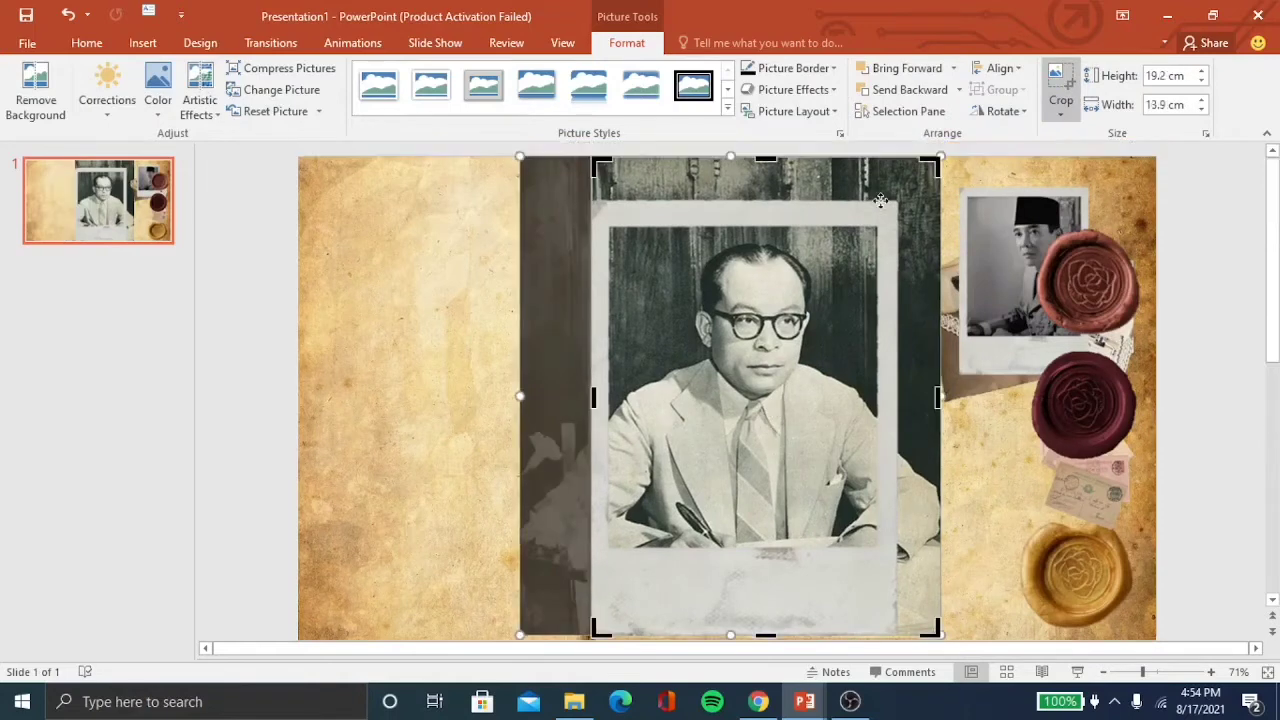
pyautogui.moveTo(934, 164); pyautogui.dragTo(895, 198)
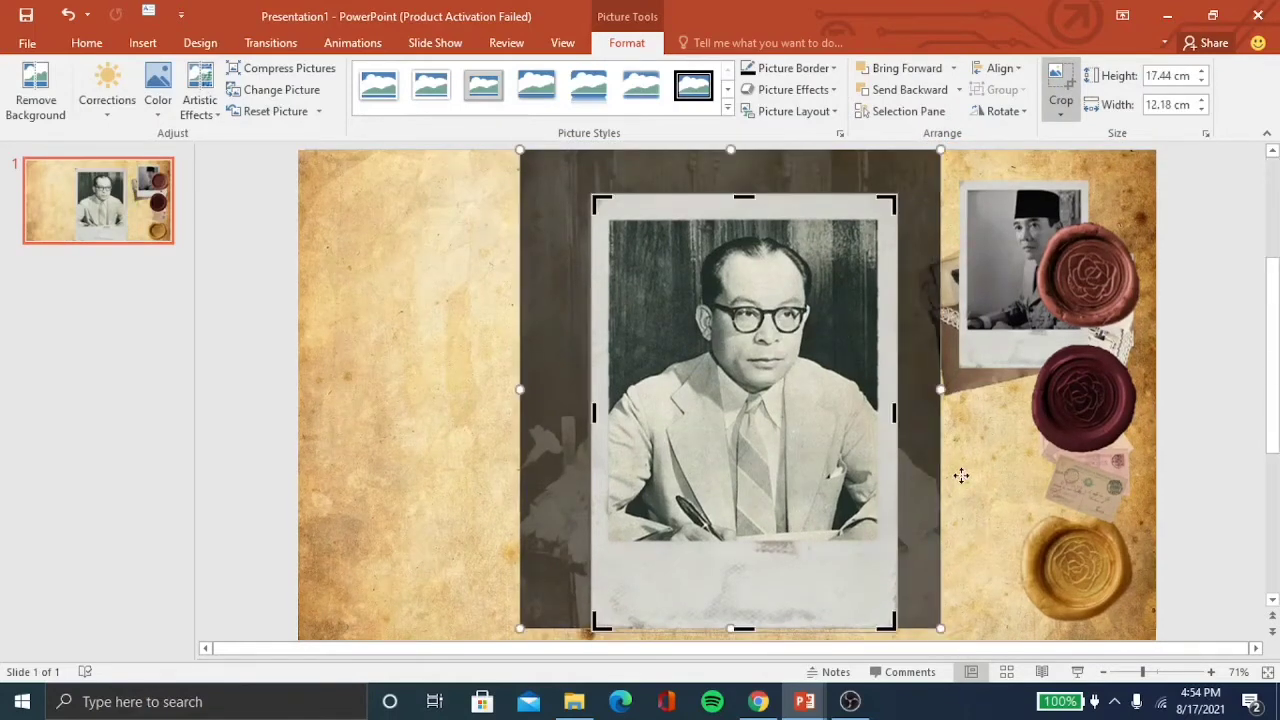
pyautogui.press('Escape')
# Step: Insert the washi tape image from D:\Youtube\Bahan PPT\vintage PNG
pyautogui.click(86, 42)
pyautogui.click(142, 42)
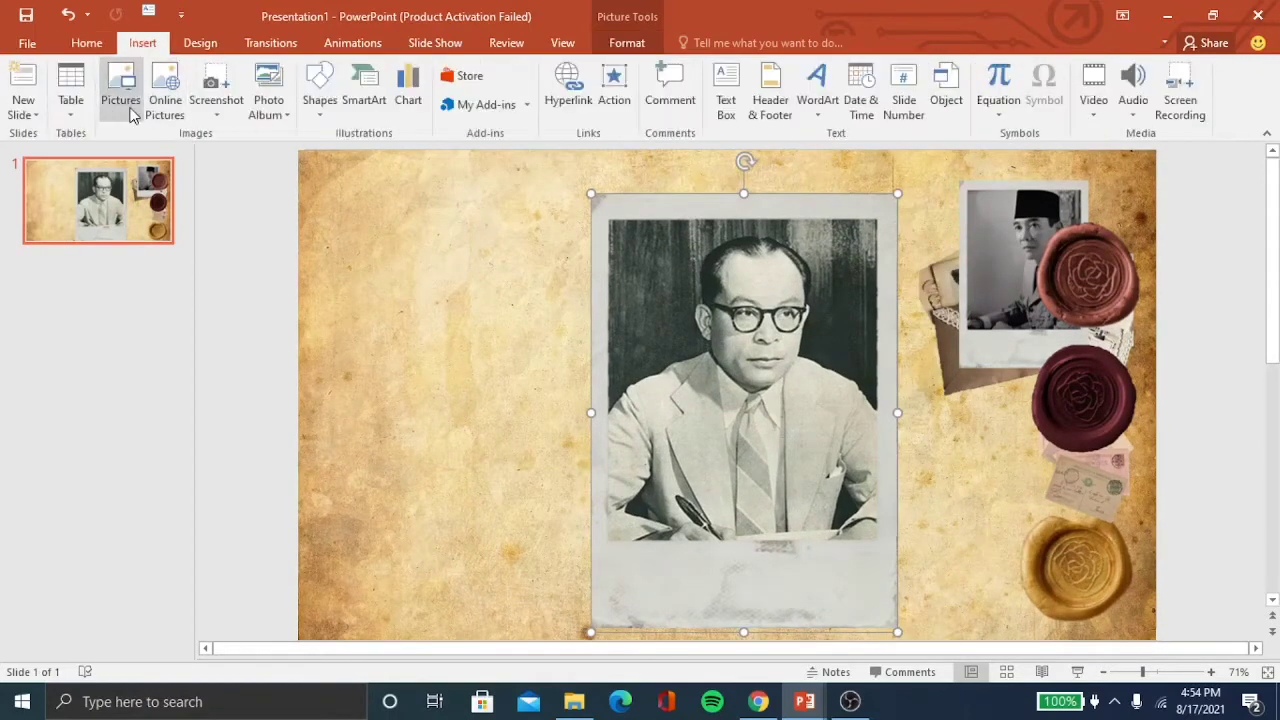
pyautogui.click(121, 100)
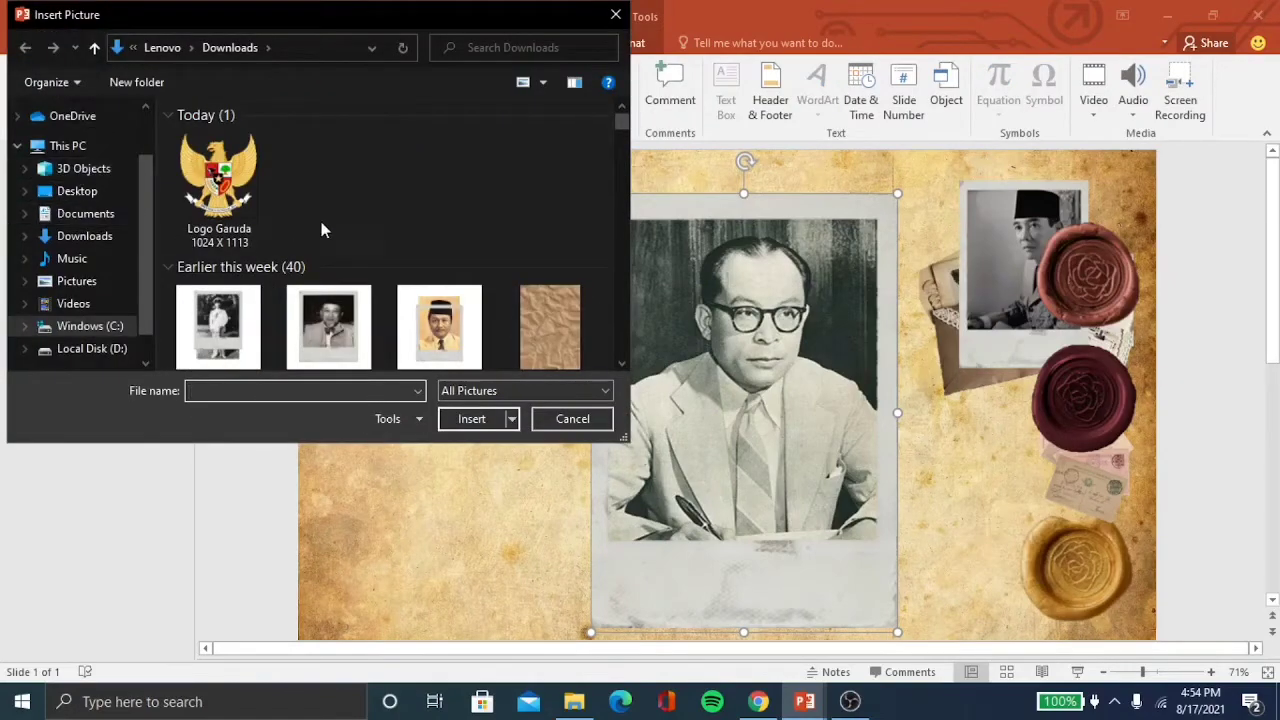
pyautogui.scroll(-2, 300, 245)
pyautogui.scroll(2, 263, 257)
pyautogui.click(92, 348)
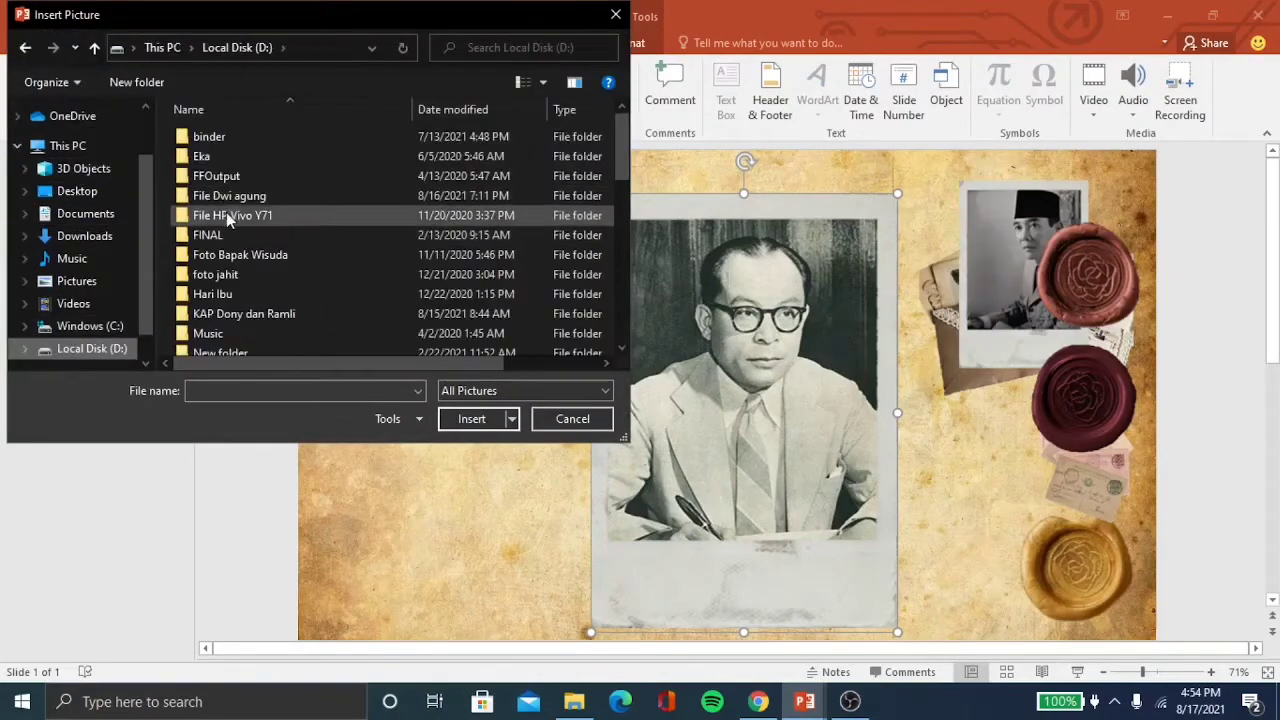
pyautogui.scroll(-8, 246, 300)
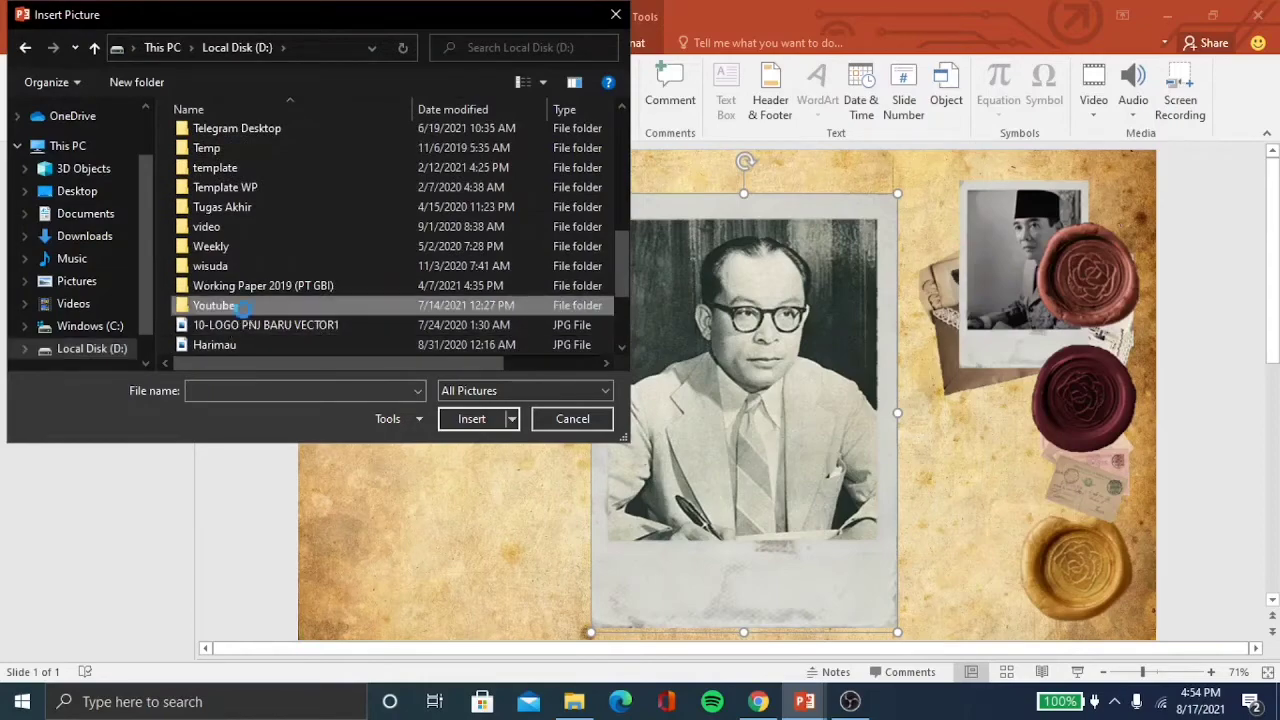
pyautogui.doubleClick(240, 306)
pyautogui.doubleClick(228, 166)
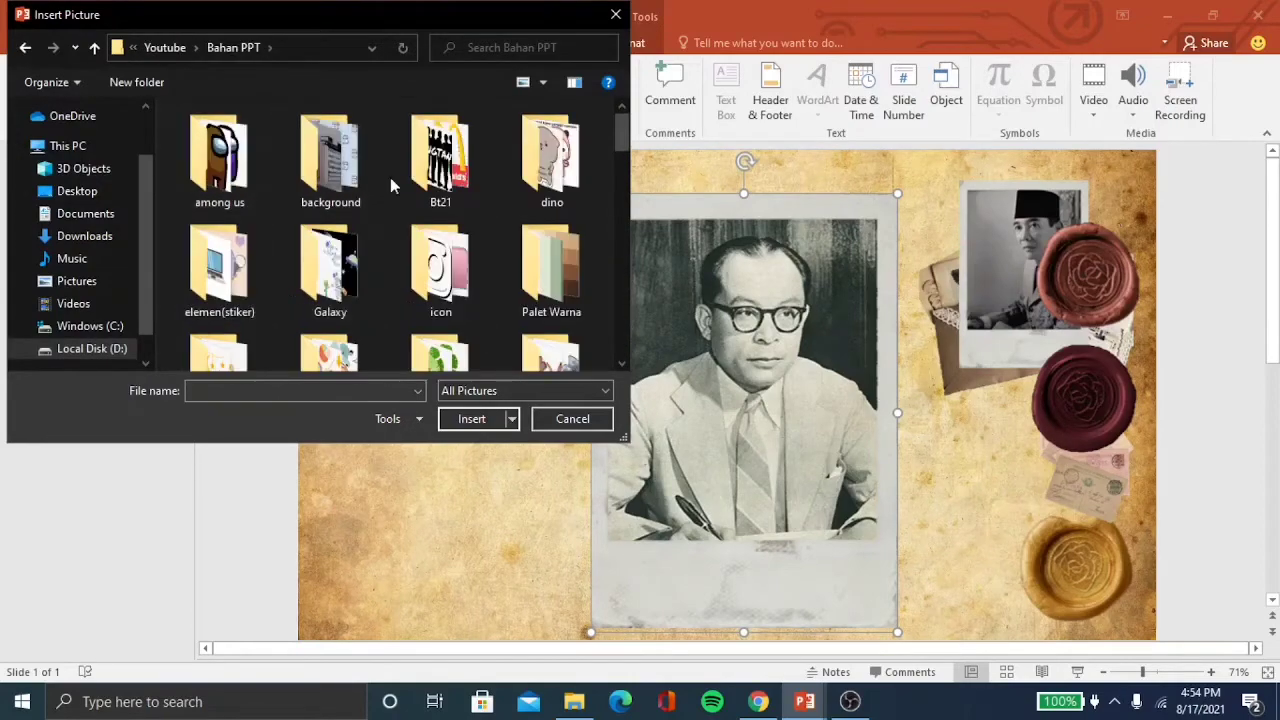
pyautogui.scroll(-1, 470, 290)
pyautogui.doubleClick(550, 300)
pyautogui.scroll(-2, 497, 222)
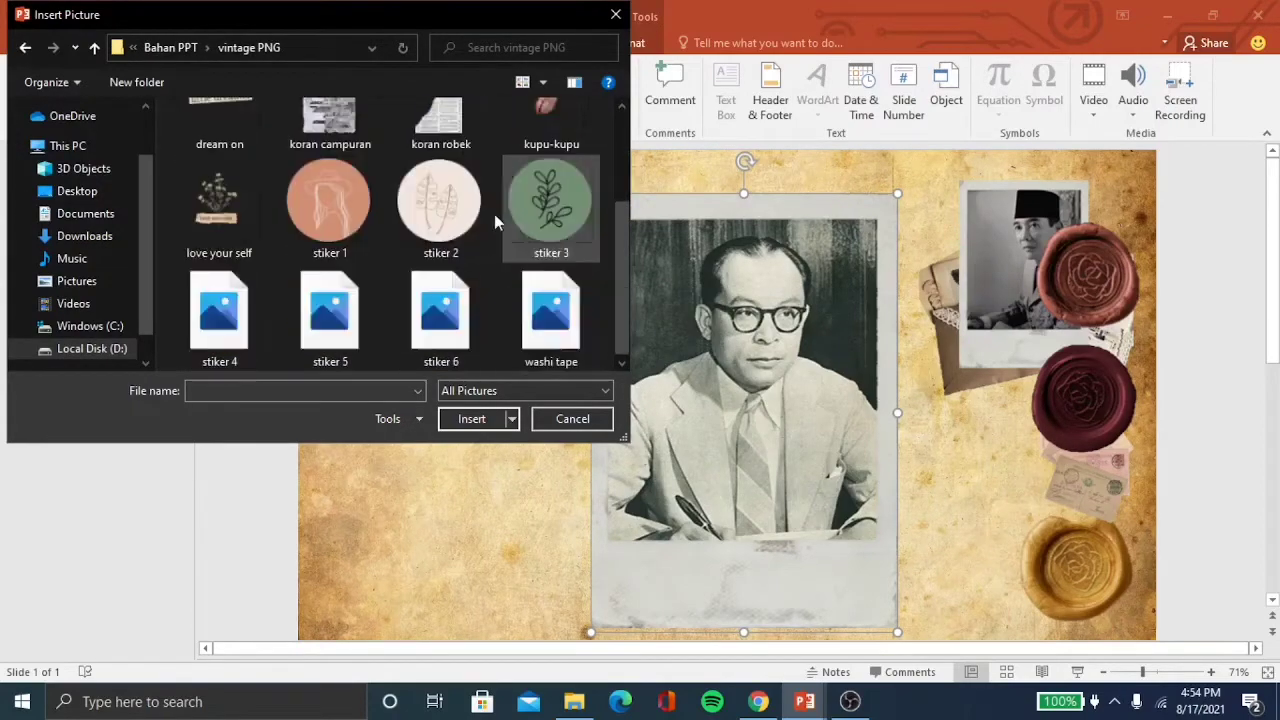
pyautogui.doubleClick(565, 310)
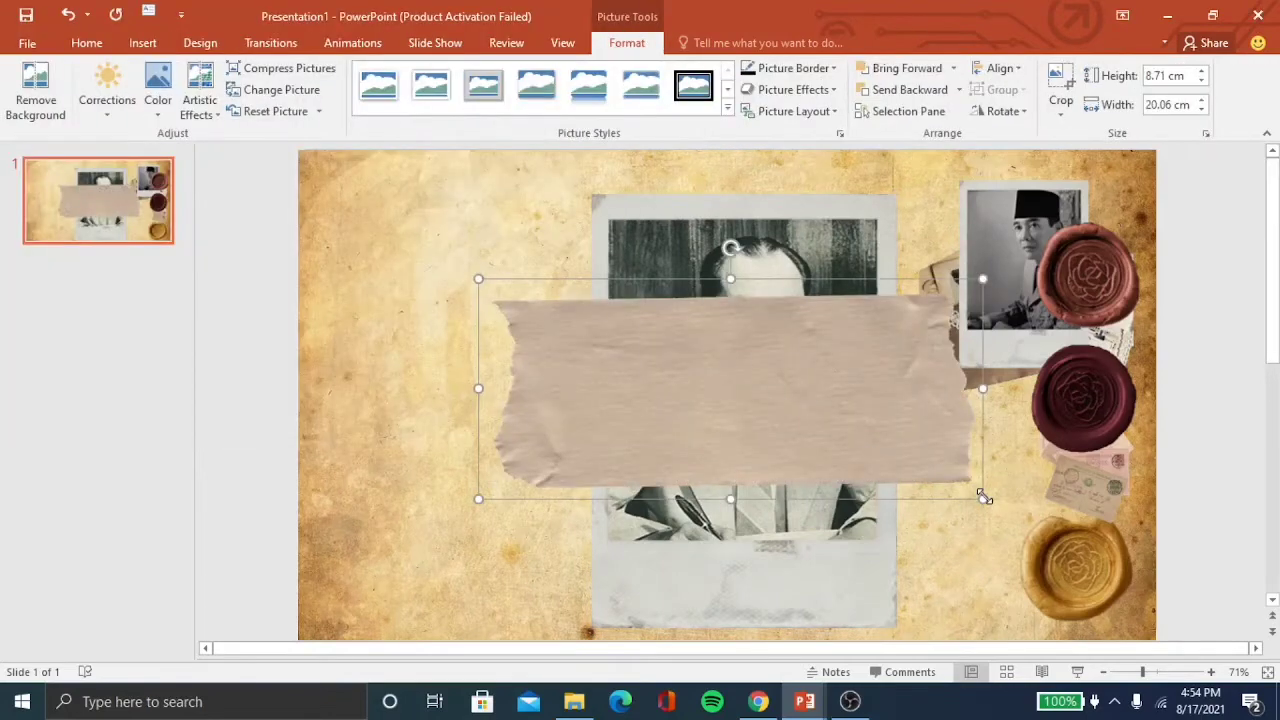
# Step: Shrink and tilt the framed portrait into the upper left, with the tape on top
pyautogui.moveTo(983, 497)
pyautogui.mouseDown()
pyautogui.moveTo(590, 322)
pyautogui.moveTo(1038, 262)
pyautogui.mouseUp()
pyautogui.click(706, 361)
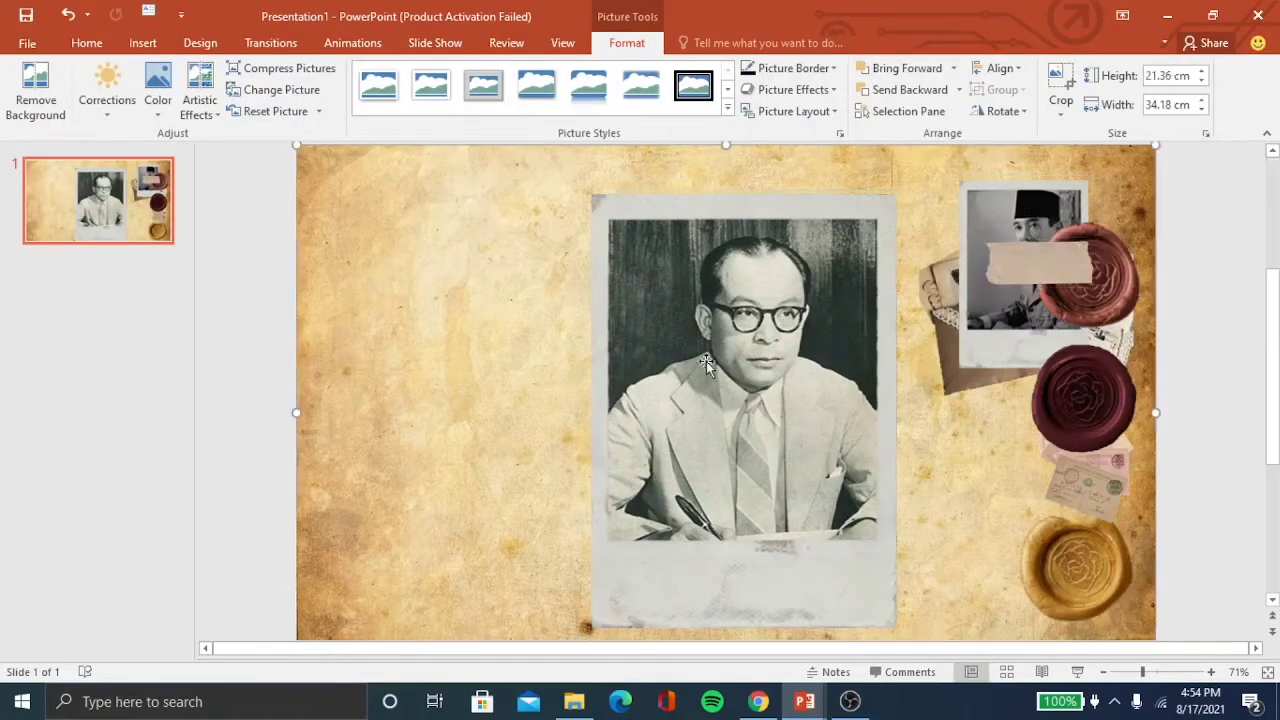
pyautogui.moveTo(733, 360); pyautogui.dragTo(505, 329)
pyautogui.moveTo(663, 571); pyautogui.dragTo(467, 310)
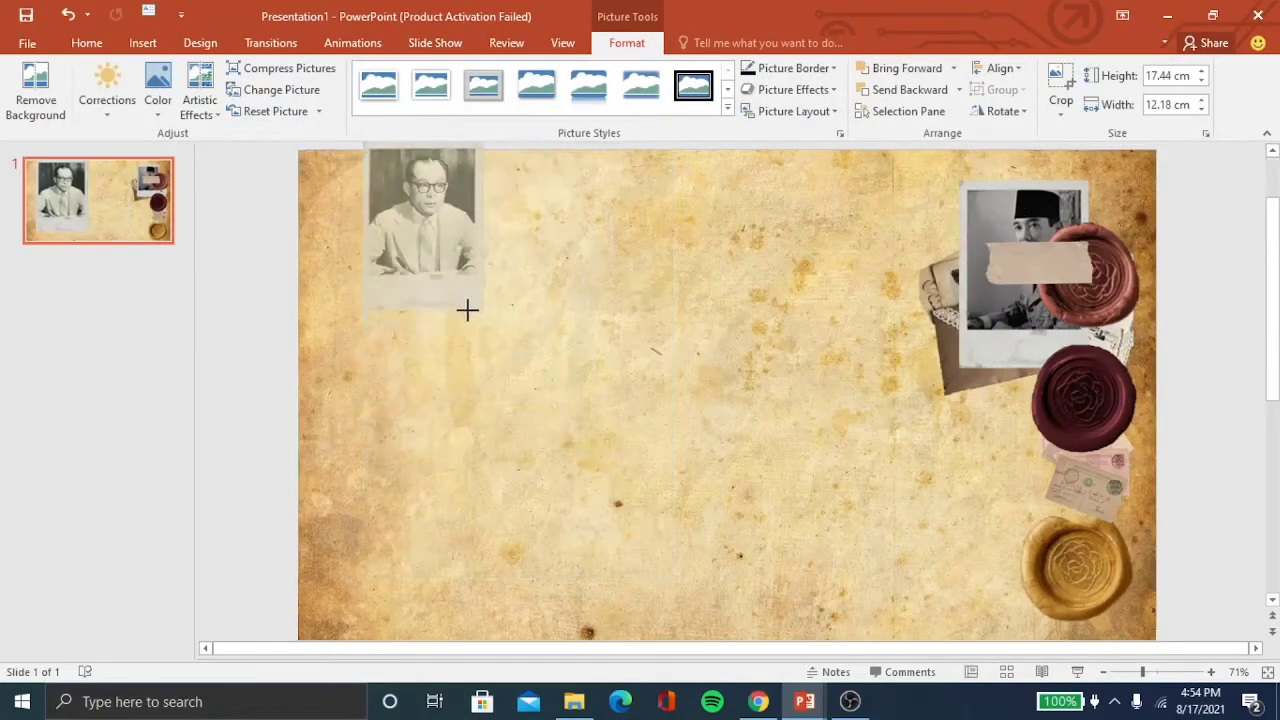
pyautogui.moveTo(414, 189); pyautogui.dragTo(440, 190)
pyautogui.moveTo(1038, 262)
pyautogui.mouseDown()
pyautogui.moveTo(749, 250)
pyautogui.moveTo(443, 204)
pyautogui.mouseUp()
# Step: Copy the tape to centre and fit the left tape to the portrait's tilted top edge
pyautogui.moveTo(1087, 277); pyautogui.dragTo(581, 432)
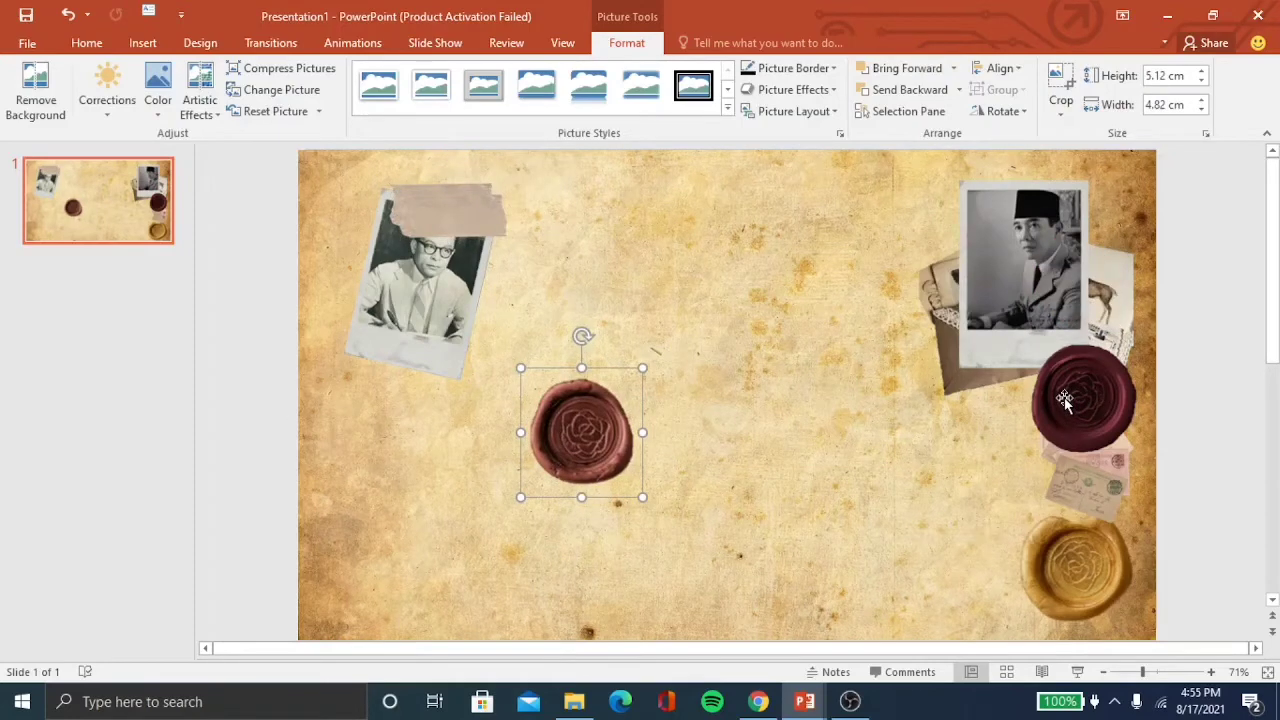
pyautogui.click(486, 223)
pyautogui.moveTo(480, 215); pyautogui.dragTo(789, 340)
pyautogui.click(499, 222)
pyautogui.moveTo(499, 222); pyautogui.dragTo(486, 214)
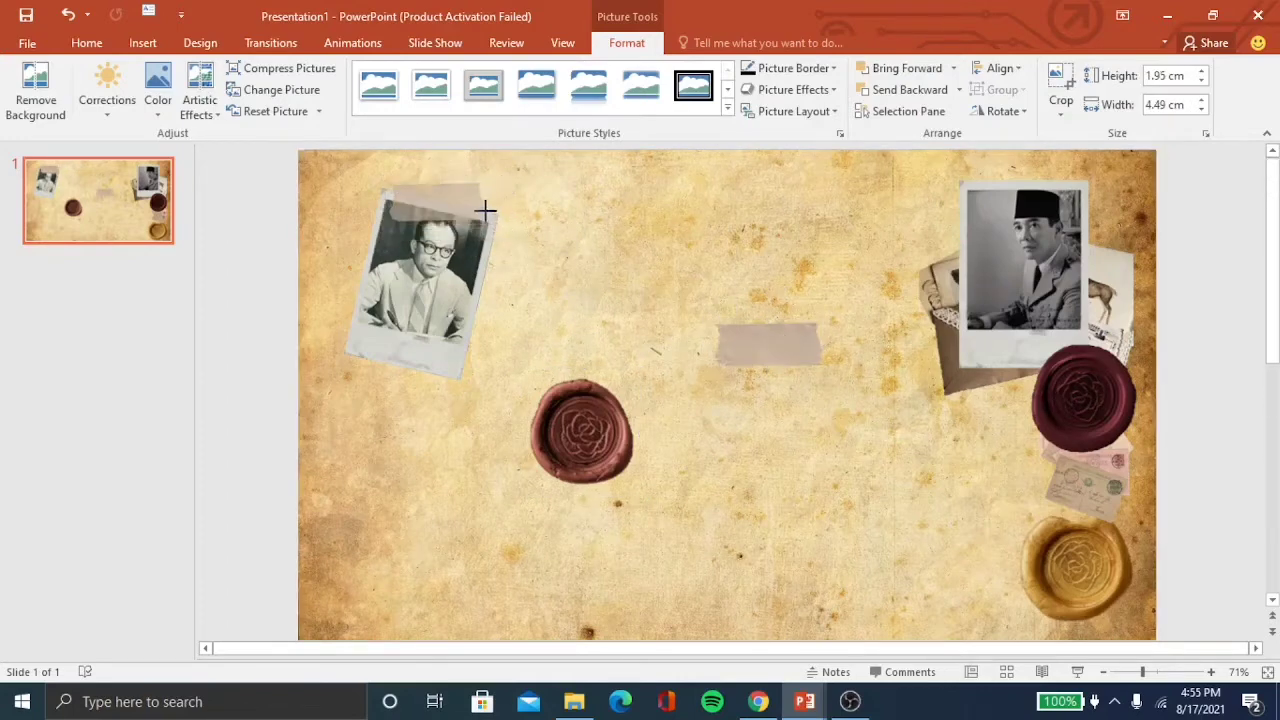
pyautogui.moveTo(434, 149); pyautogui.dragTo(443, 151)
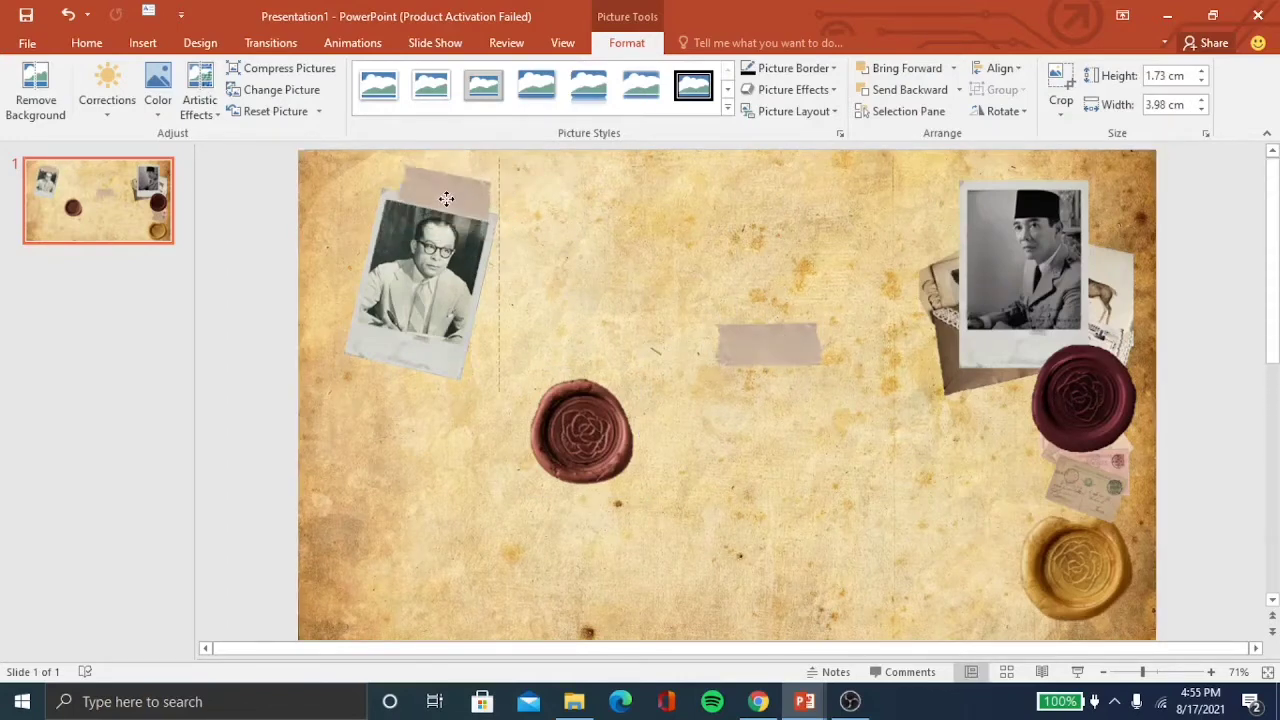
pyautogui.moveTo(446, 199); pyautogui.dragTo(444, 206)
# Step: Move the envelope collage down-left and reposition, resize and tilt the right portrait
pyautogui.moveTo(1020, 250); pyautogui.dragTo(812, 228)
pyautogui.click(1066, 298)
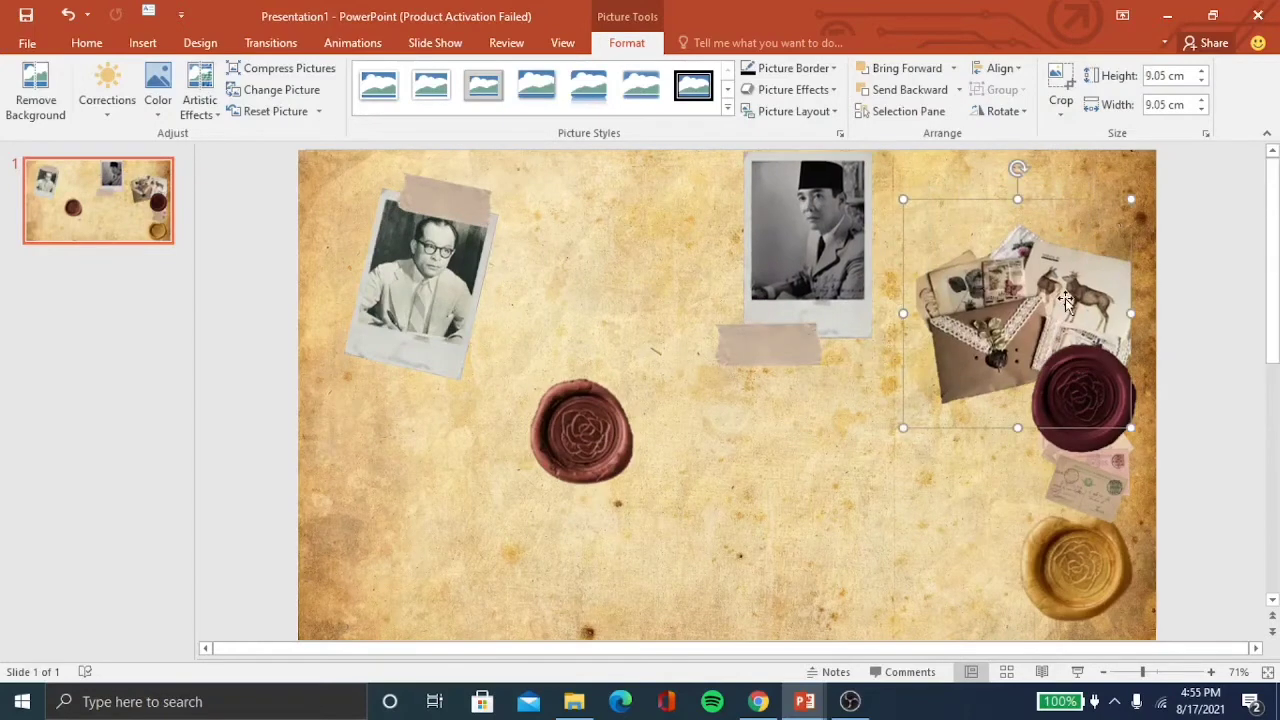
pyautogui.moveTo(1066, 298); pyautogui.dragTo(906, 472)
pyautogui.moveTo(1128, 394); pyautogui.dragTo(929, 511)
pyautogui.moveTo(891, 314); pyautogui.dragTo(1030, 371)
pyautogui.moveTo(946, 171)
pyautogui.mouseDown()
pyautogui.moveTo(922, 187)
pyautogui.moveTo(923, 171)
pyautogui.mouseUp()
pyautogui.moveTo(960, 260); pyautogui.dragTo(1105, 335)
# Step: Lay the second tape strip on the right portrait's top edge, matching its tilt
pyautogui.click(809, 330)
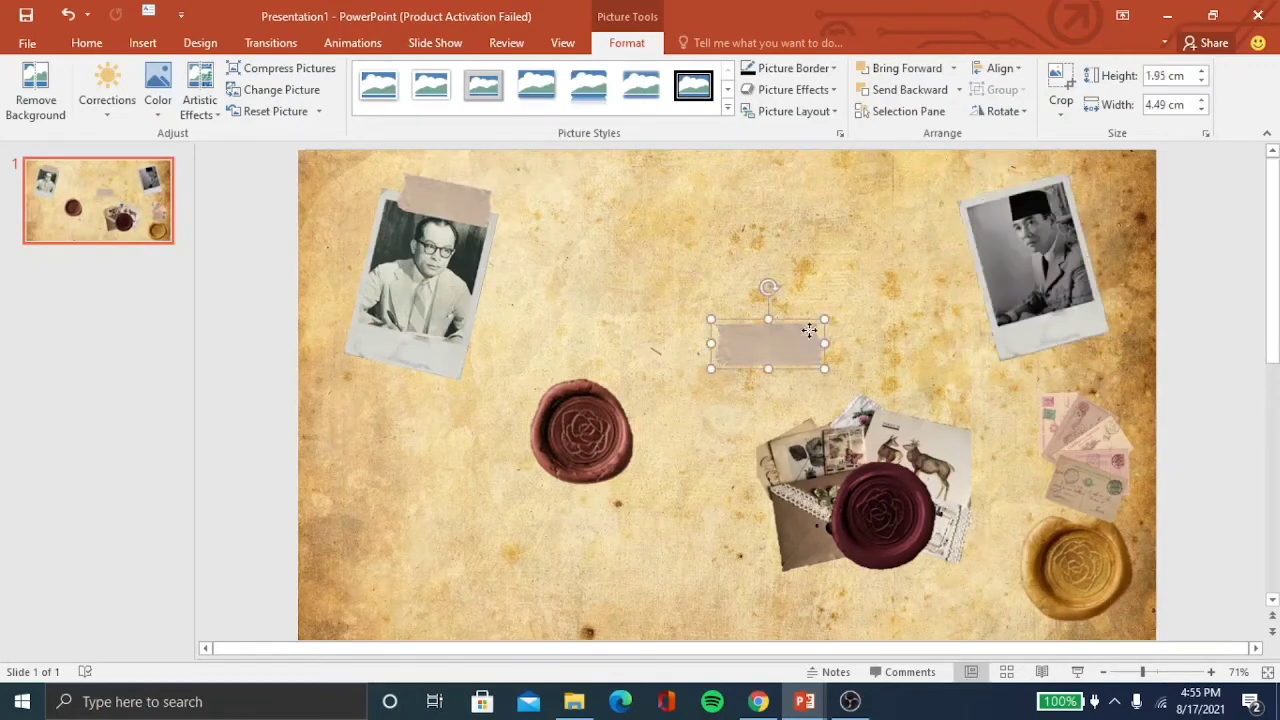
pyautogui.moveTo(809, 330); pyautogui.dragTo(1043, 212)
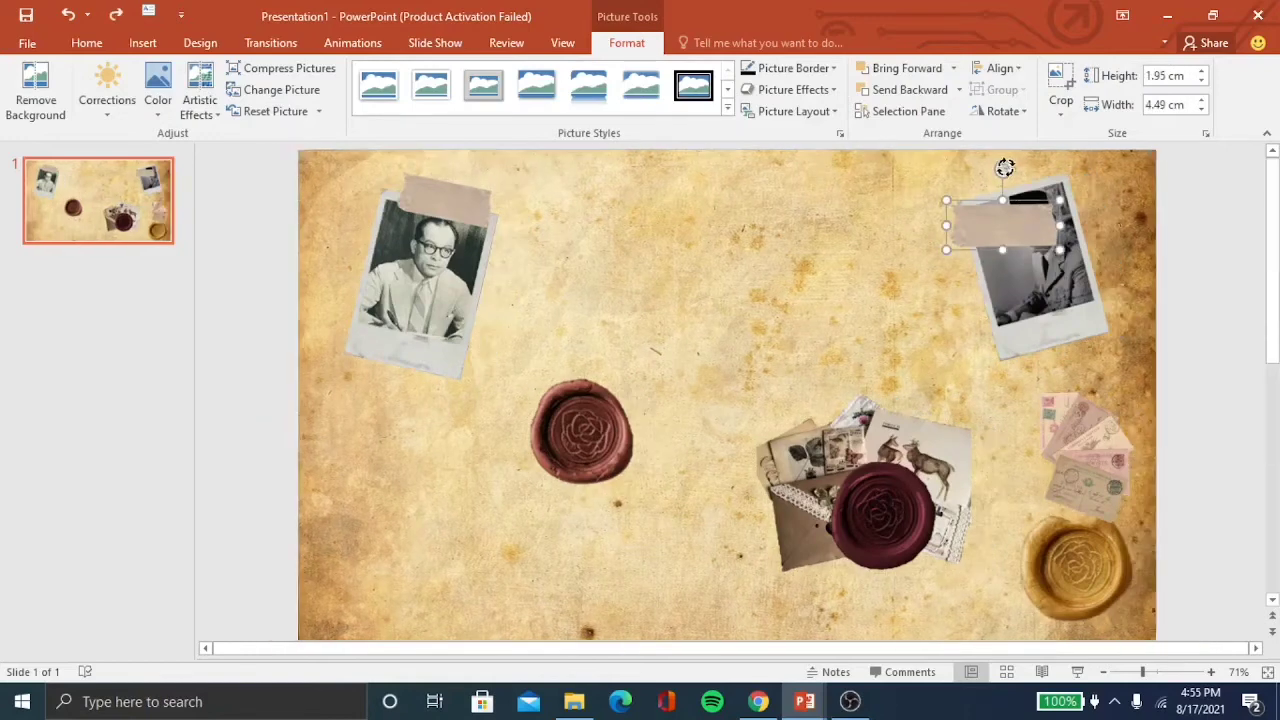
pyautogui.moveTo(1004, 168); pyautogui.dragTo(1022, 166)
pyautogui.moveTo(1026, 232)
pyautogui.mouseDown()
pyautogui.moveTo(1033, 176)
pyautogui.moveTo(1015, 177)
pyautogui.mouseUp()
pyautogui.click(902, 261)
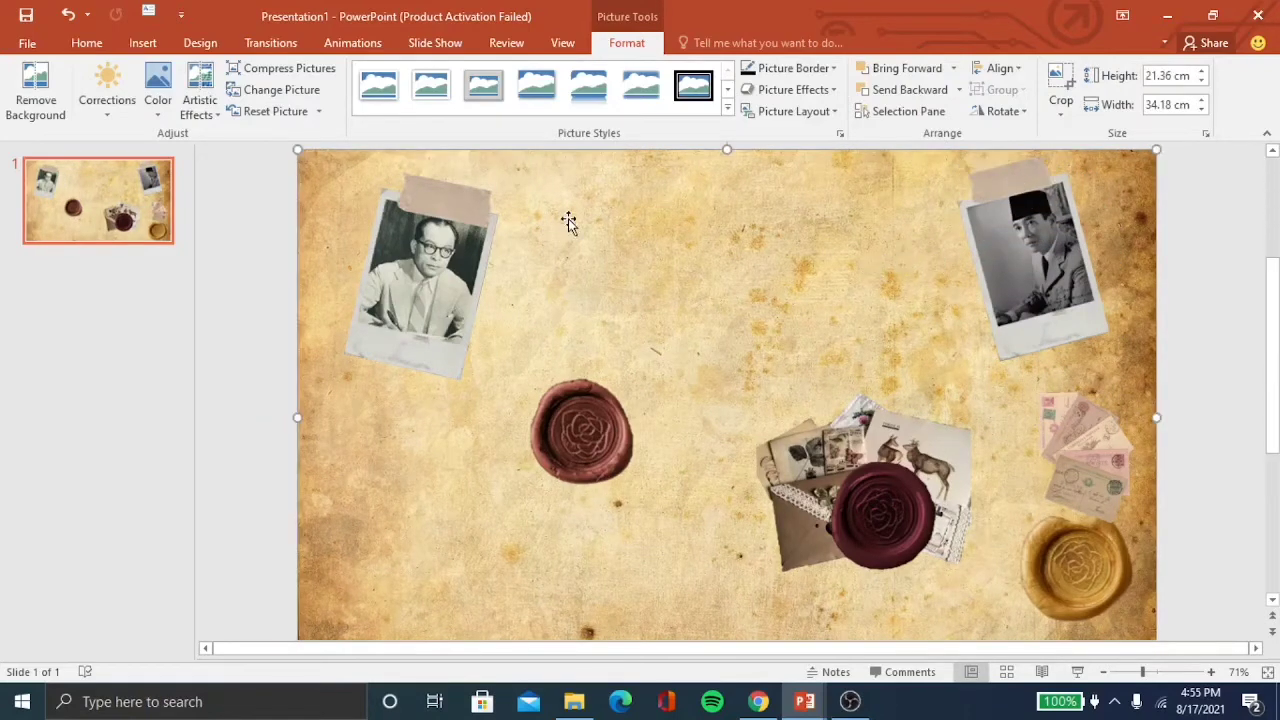
pyautogui.click(445, 195)
pyautogui.keyDown('shift'); pyautogui.click(420, 290); pyautogui.keyUp('shift')
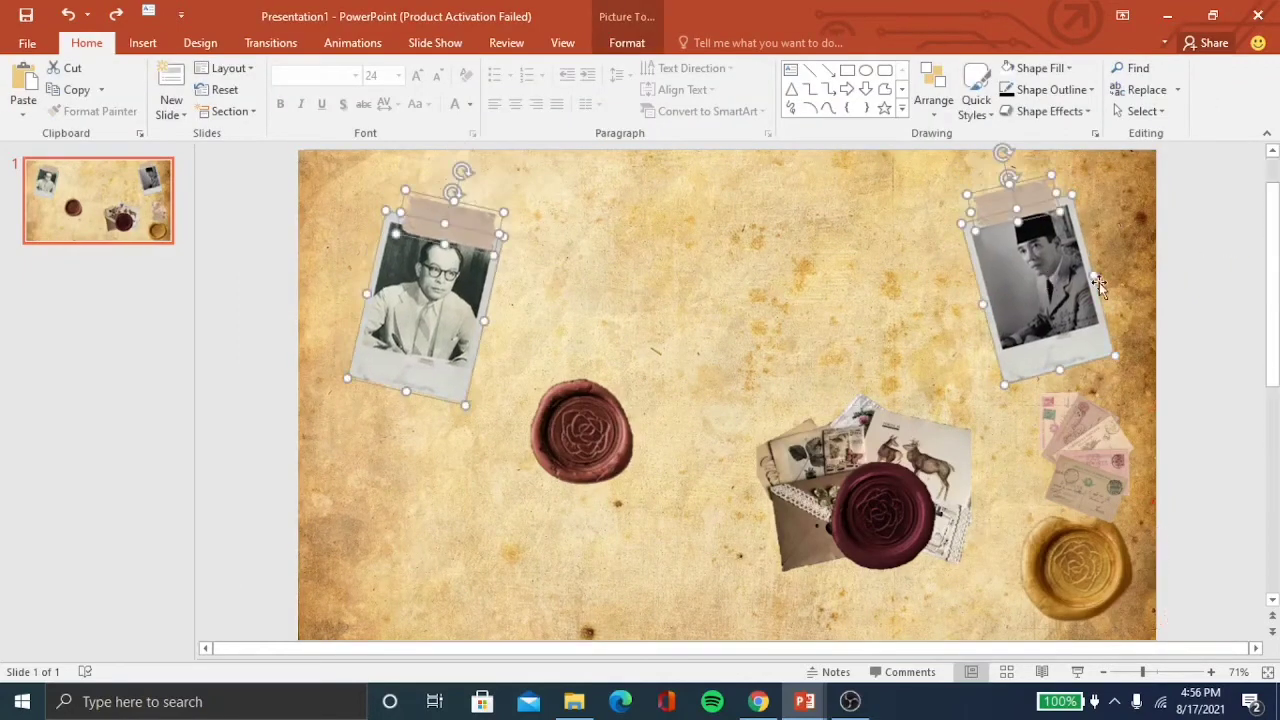
# Step: Shrink the wax seals onto the portrait corners and move the postcards lower left
pyautogui.press('Escape')
pyautogui.click(593, 446)
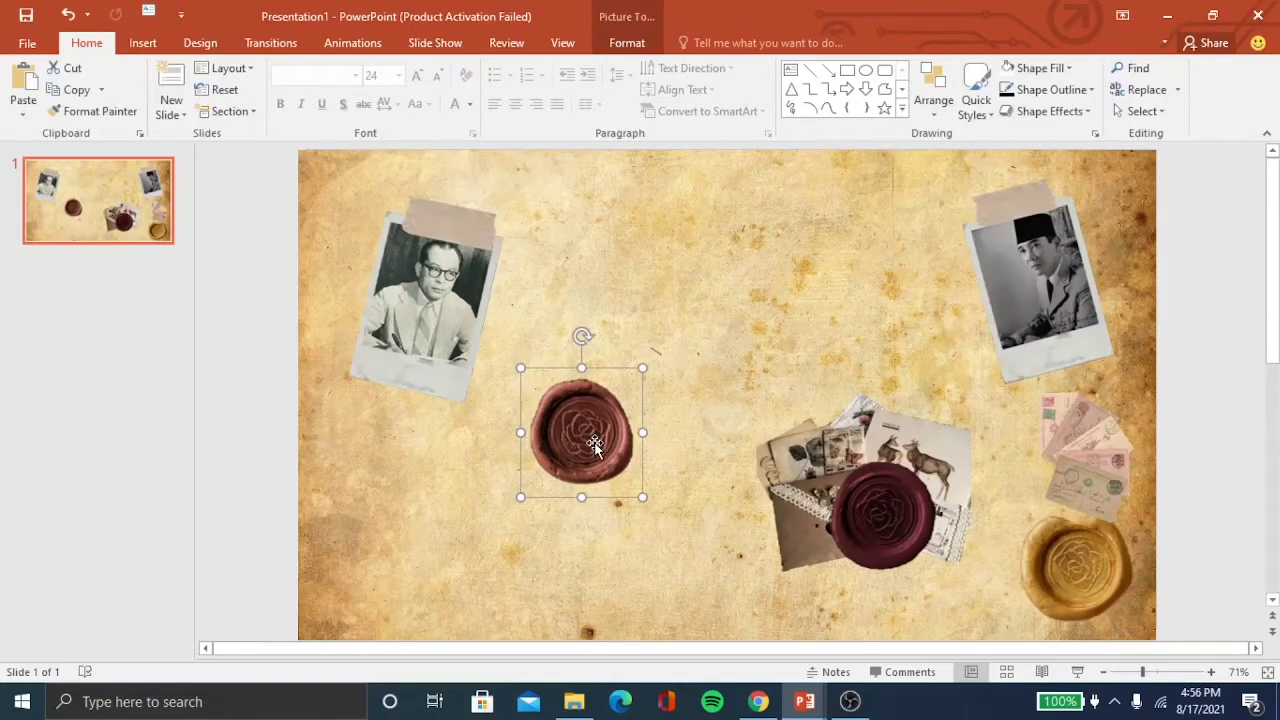
pyautogui.moveTo(643, 493)
pyautogui.mouseDown()
pyautogui.moveTo(586, 433)
pyautogui.moveTo(453, 390)
pyautogui.mouseUp()
pyautogui.moveTo(1085, 455); pyautogui.dragTo(560, 510)
pyautogui.moveTo(880, 515); pyautogui.dragTo(733, 540)
pyautogui.click(1075, 565)
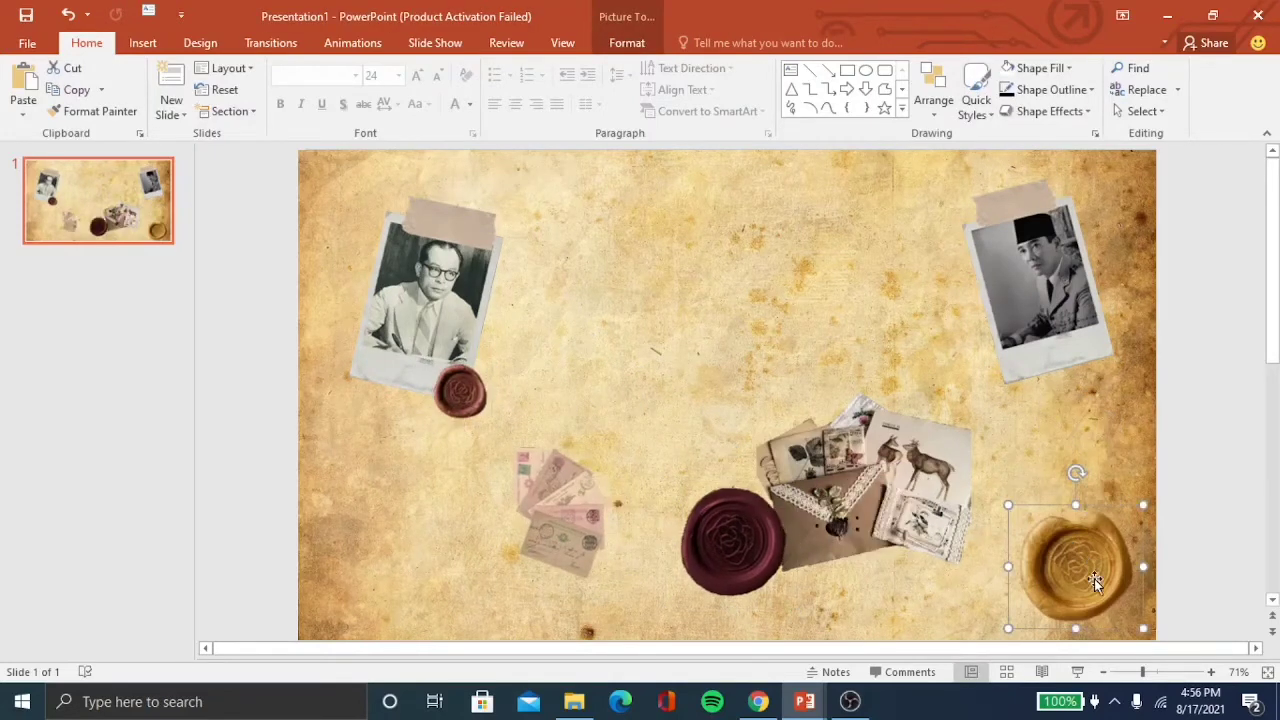
pyautogui.moveTo(1138, 630)
pyautogui.mouseDown()
pyautogui.moveTo(1076, 577)
pyautogui.moveTo(1103, 342)
pyautogui.mouseUp()
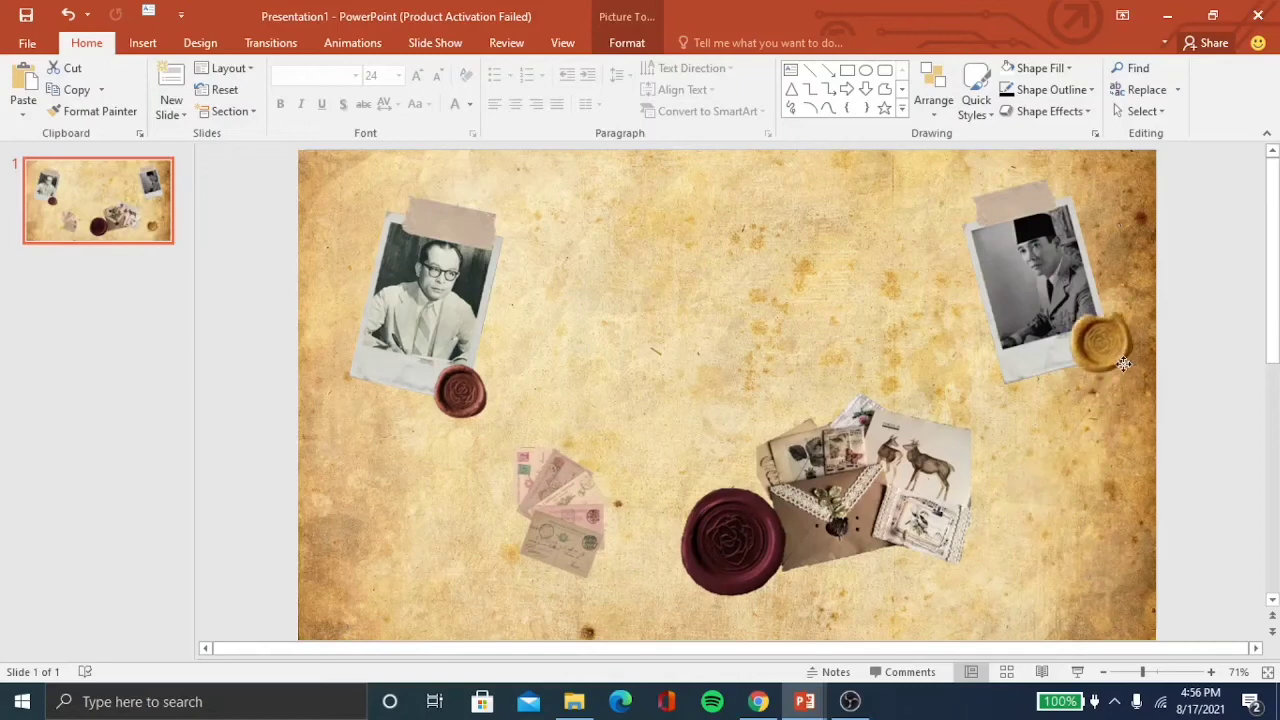
# Step: Move the envelope collage into the lower-right corner and enlarge it
pyautogui.click(888, 515)
pyautogui.moveTo(888, 515); pyautogui.dragTo(1074, 575)
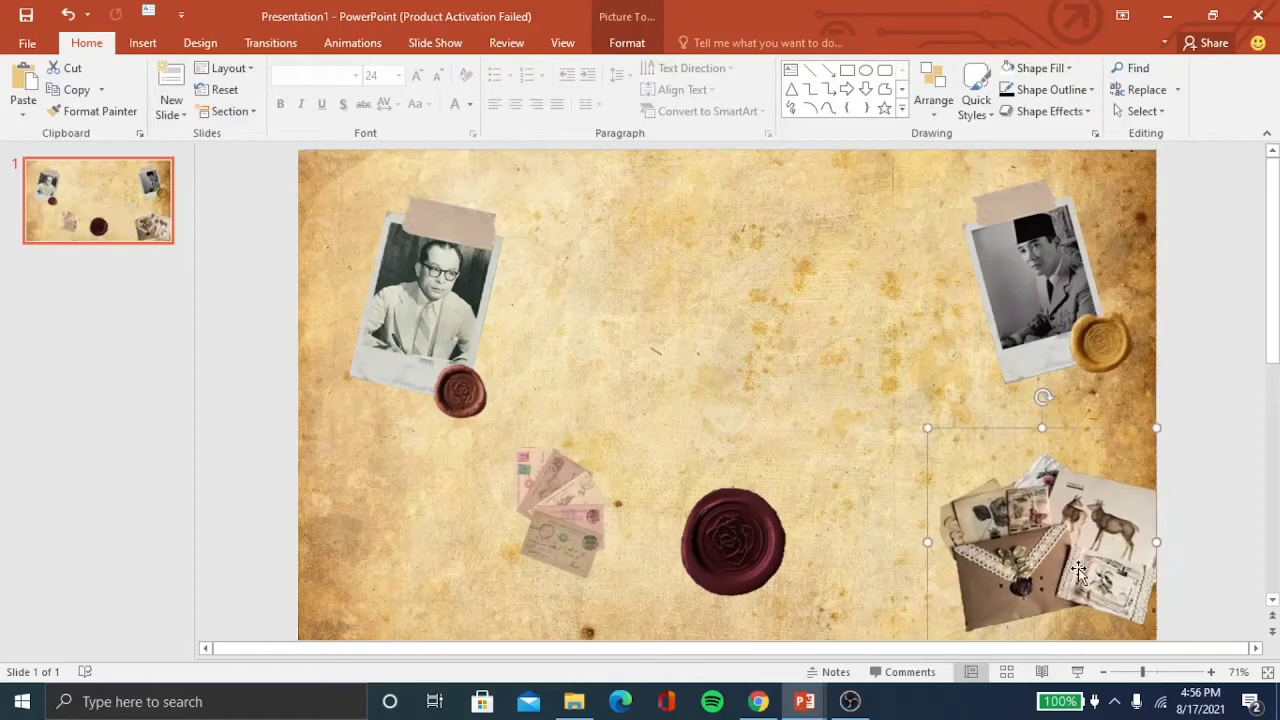
pyautogui.moveTo(928, 430); pyautogui.dragTo(872, 345)
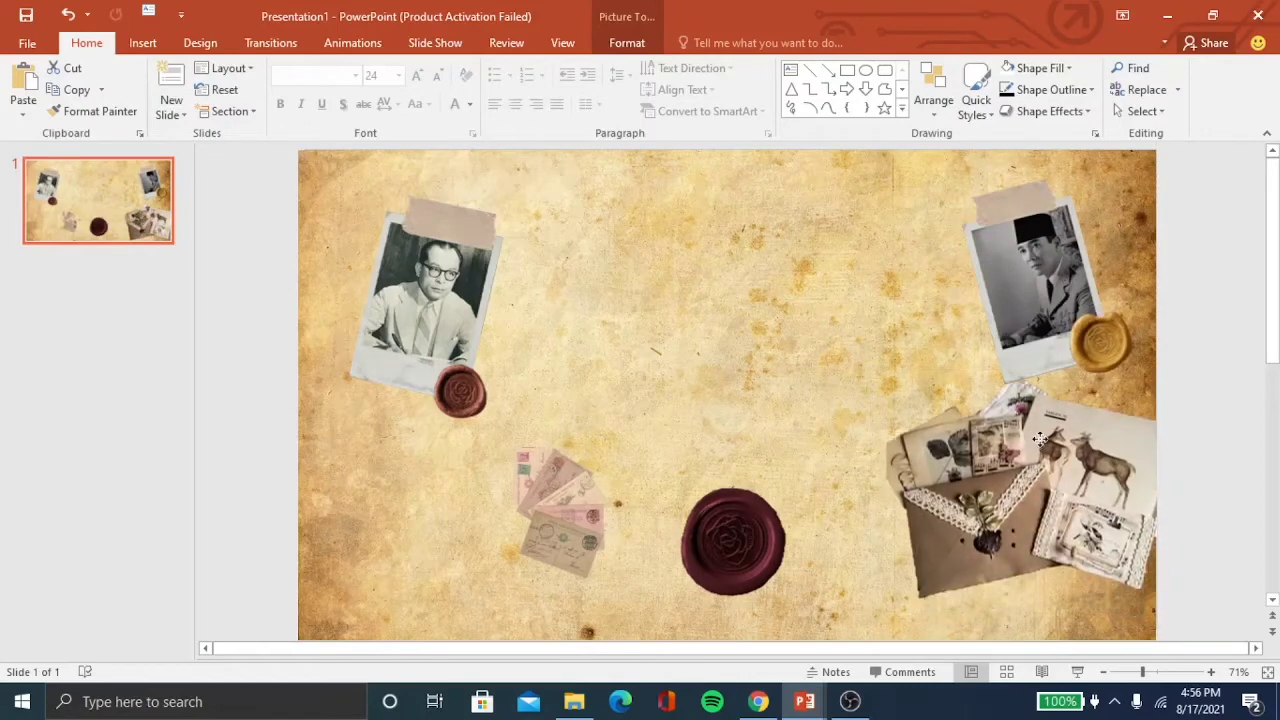
# Step: Enlarge and rotate the postcards into a fanned stack past the lower-left edge
pyautogui.click(563, 515)
pyautogui.moveTo(563, 515); pyautogui.dragTo(446, 490)
pyautogui.moveTo(506, 543); pyautogui.dragTo(483, 594)
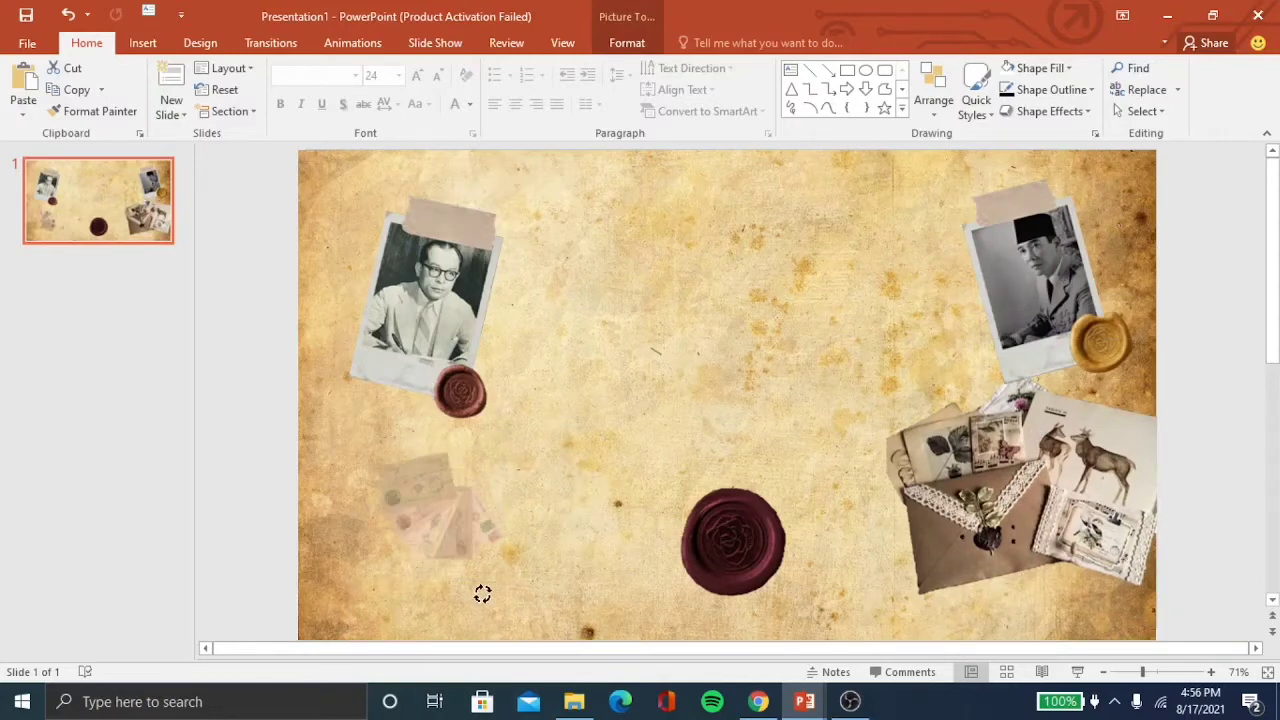
pyautogui.moveTo(446, 406); pyautogui.dragTo(497, 289)
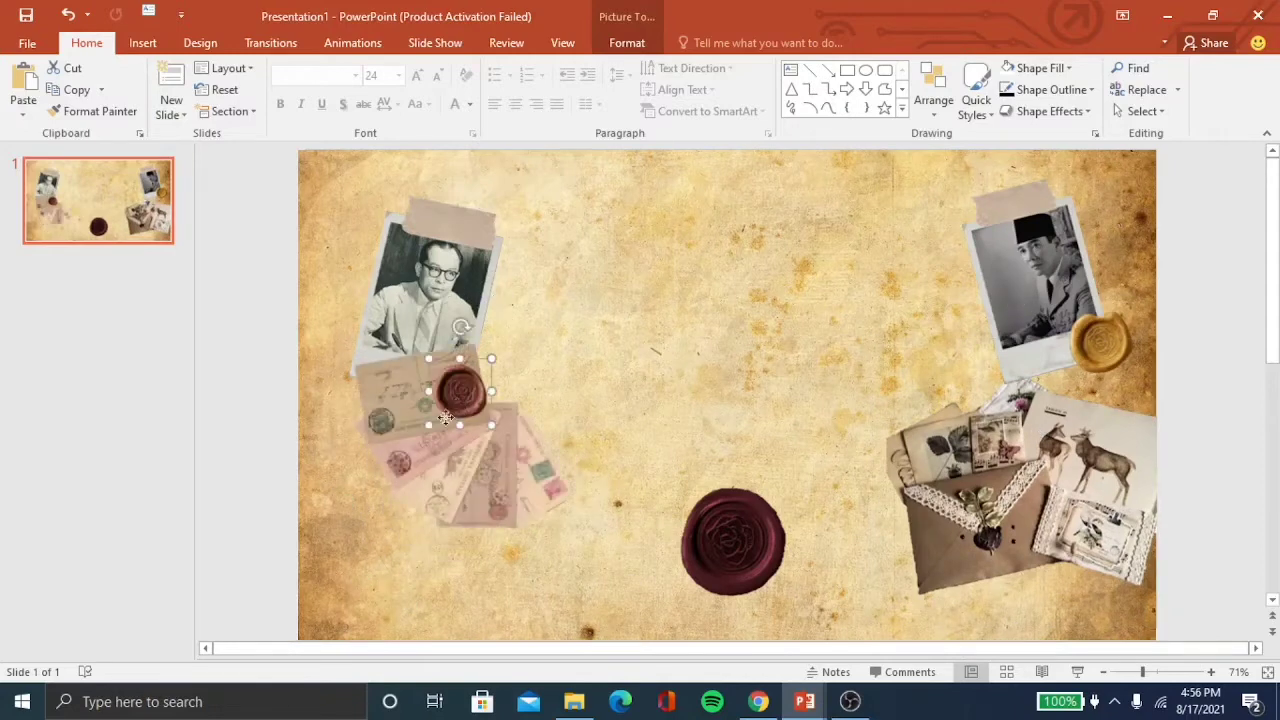
pyautogui.moveTo(460, 390); pyautogui.dragTo(620, 354)
pyautogui.hotkey('ctrl', 'z')
pyautogui.moveTo(456, 490)
pyautogui.mouseDown()
pyautogui.moveTo(432, 394)
pyautogui.moveTo(352, 504)
pyautogui.mouseUp()
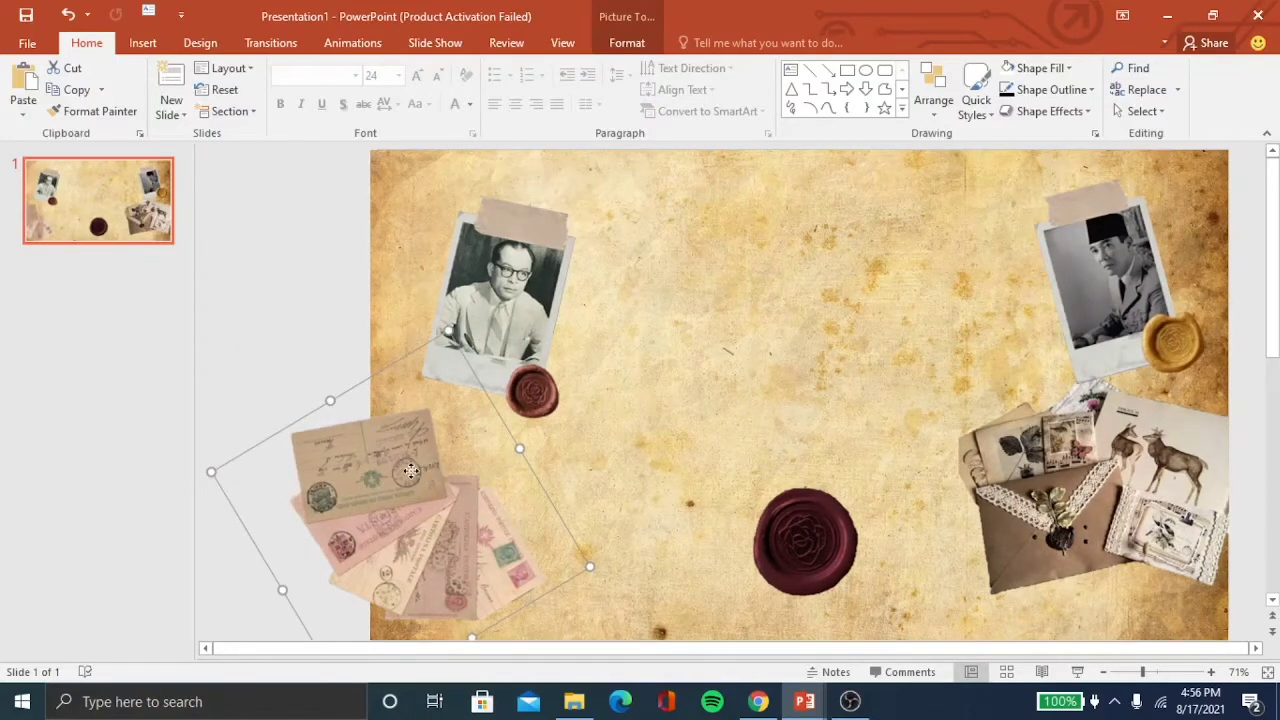
# Step: Preview the slide full screen, undo the last postcards adjustment, and preview it again
pyautogui.click(1078, 671)
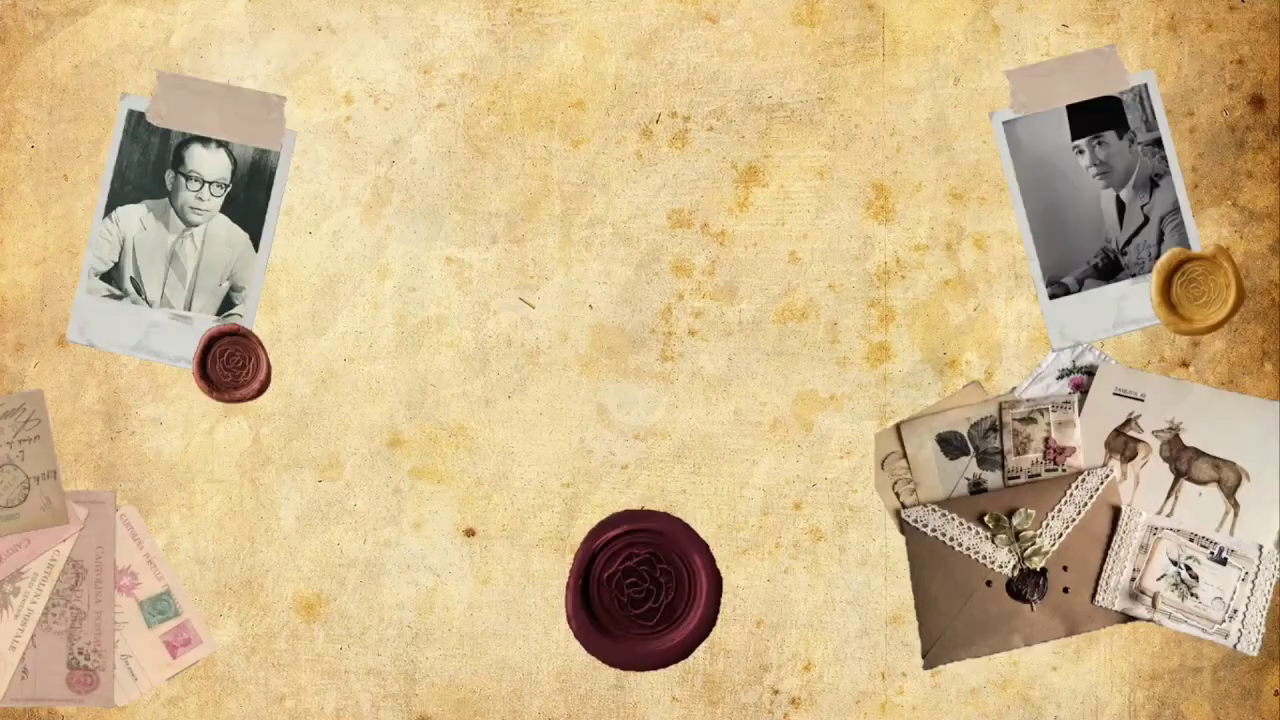
pyautogui.press('Escape')
pyautogui.hotkey('ctrl', 'z')
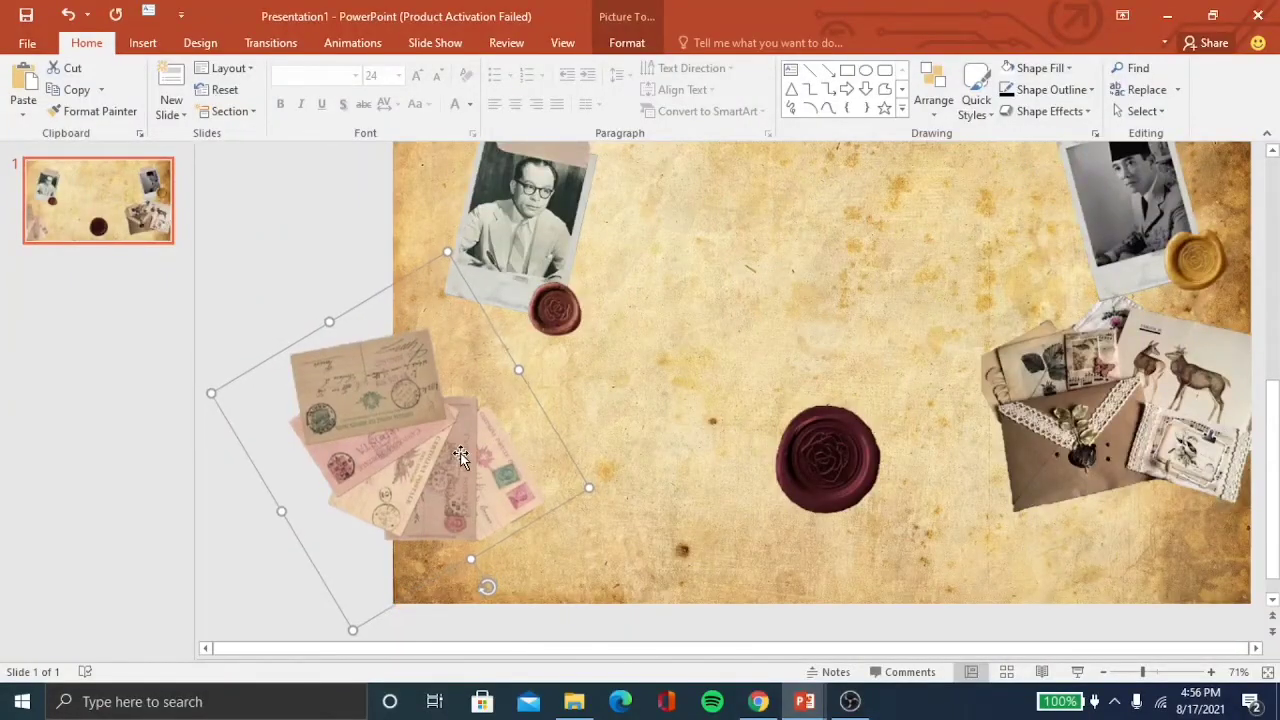
pyautogui.click(1078, 671)
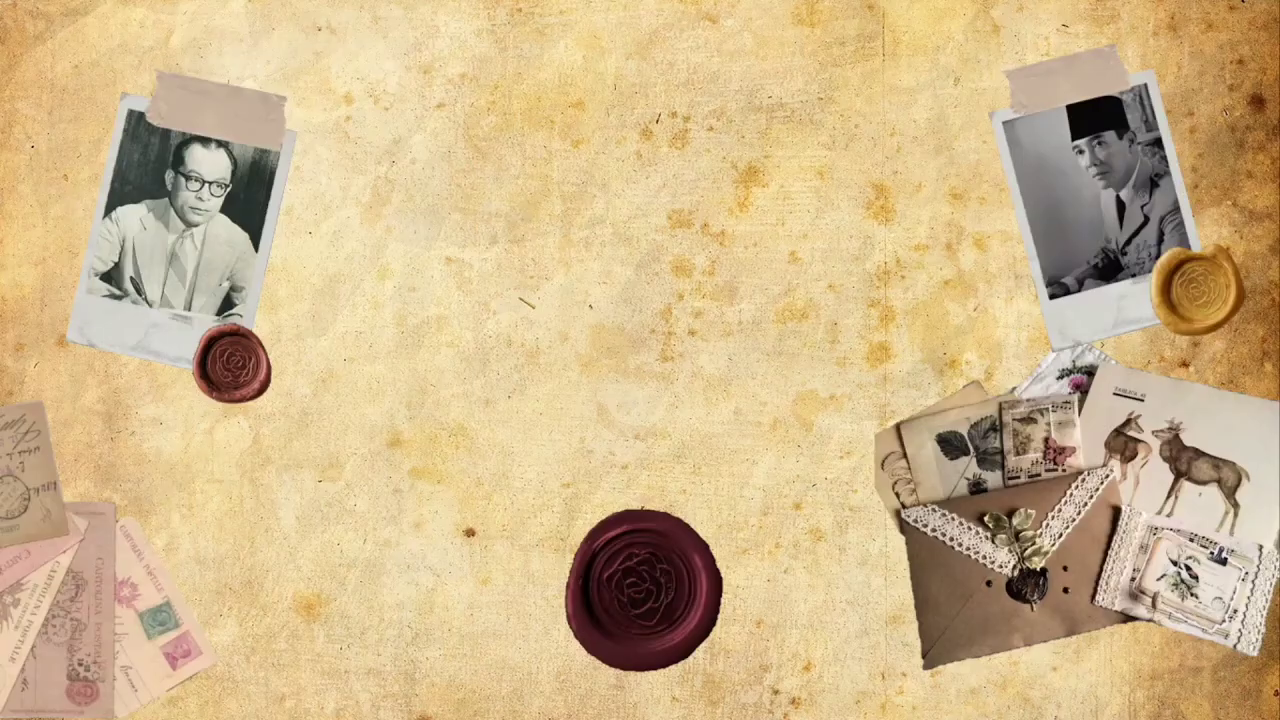
pyautogui.press('Escape')
# Step: Delete the red wax seal from the lower middle of the slide
pyautogui.click(816, 500)
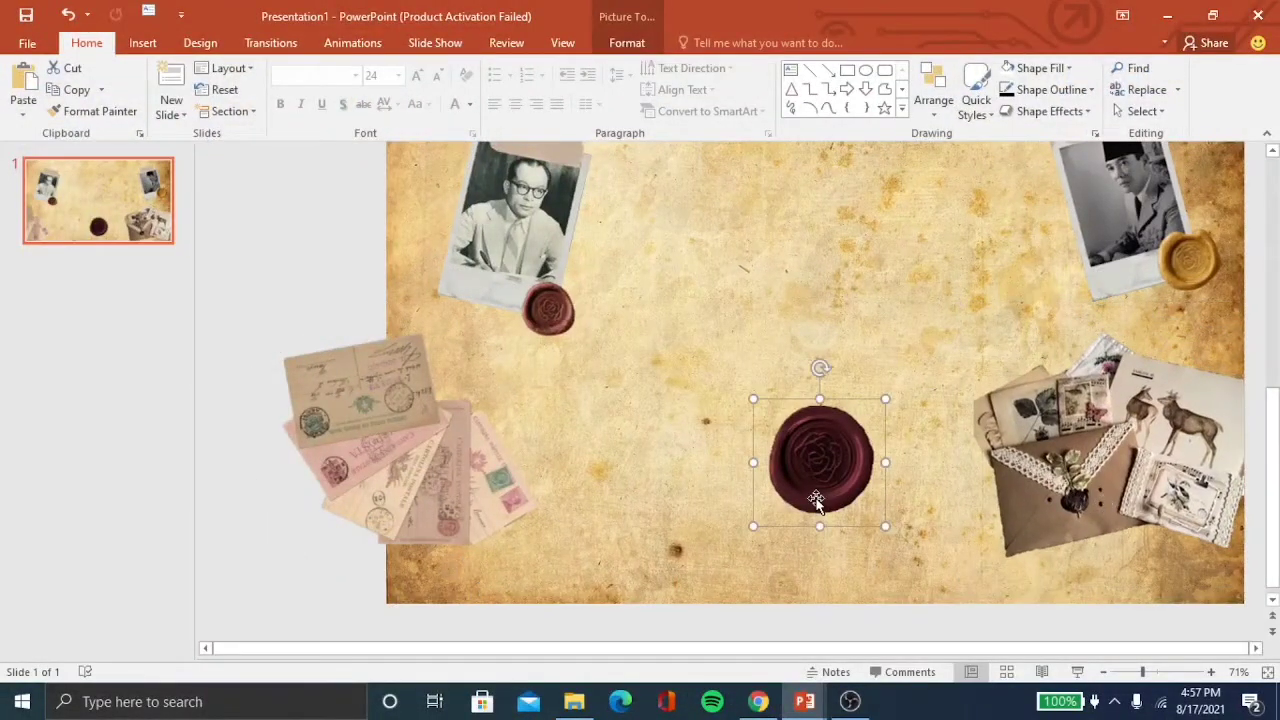
pyautogui.press('Delete')
pyautogui.scroll(1, 898, 452)
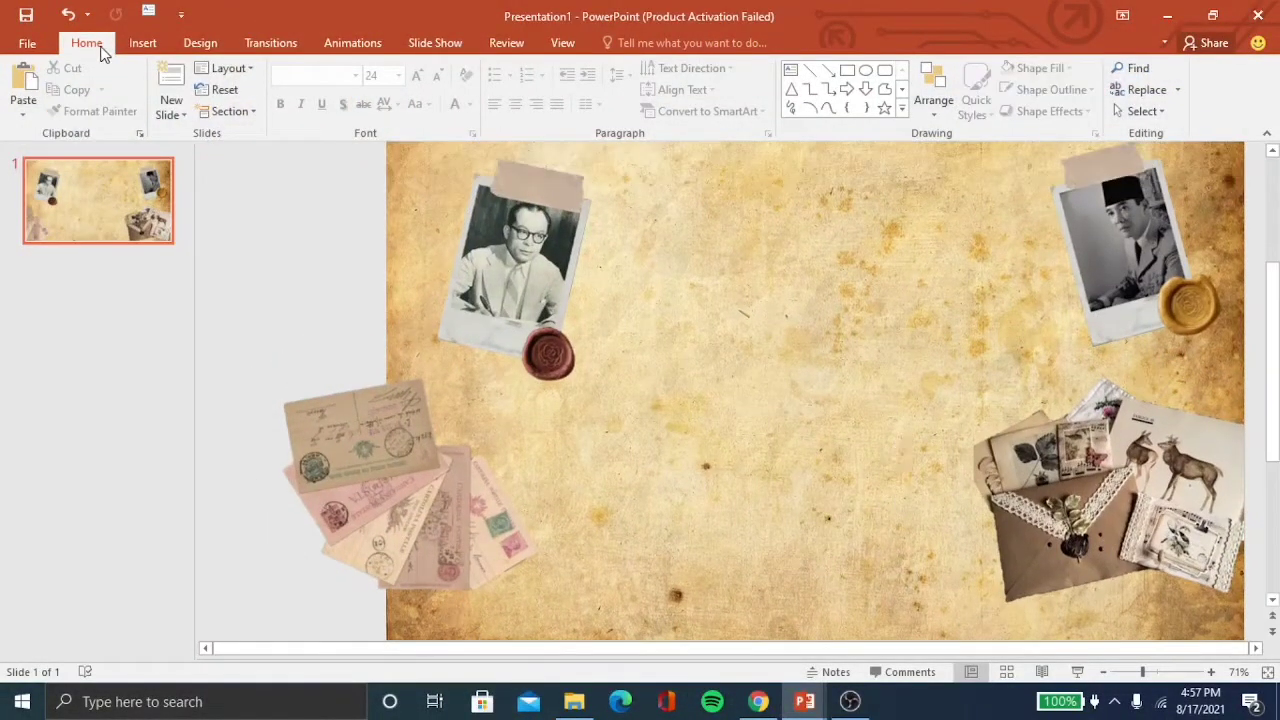
pyautogui.click(132, 45)
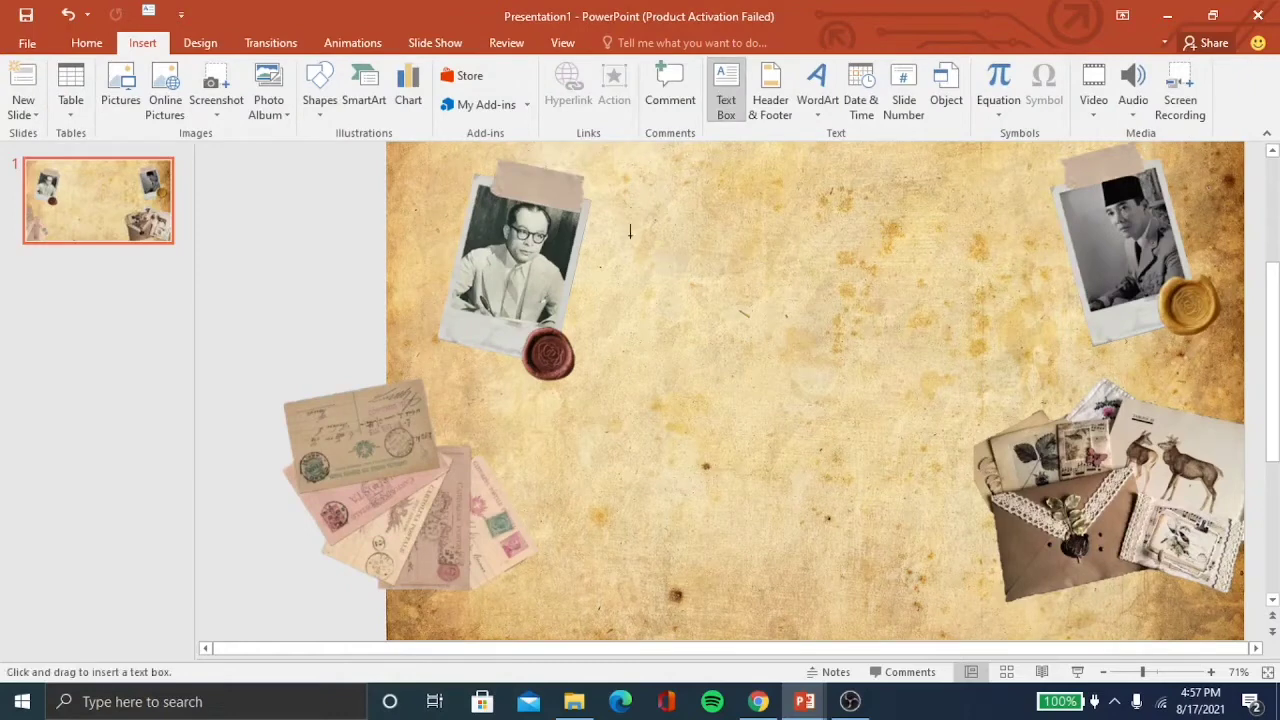
# Step: Add a text box reading Hari in Muthiara -Demo- font at size 54
pyautogui.moveTo(669, 315); pyautogui.dragTo(922, 321)
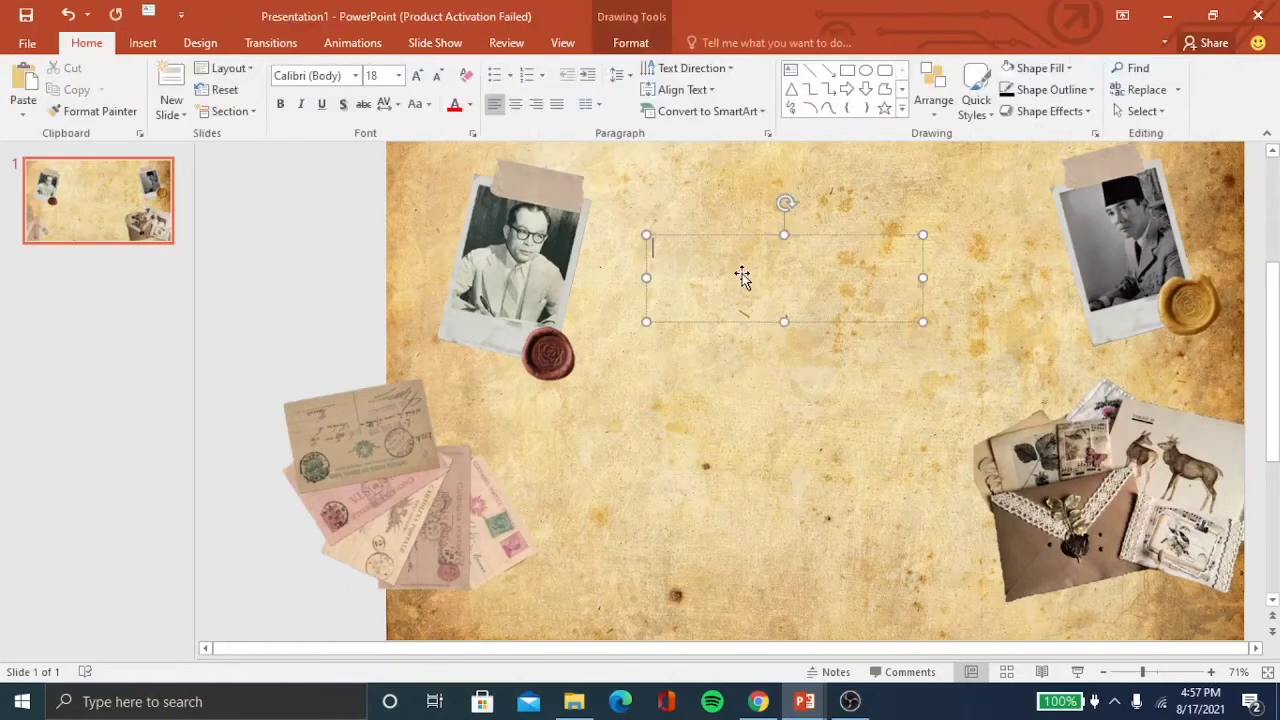
pyautogui.write('Hari')
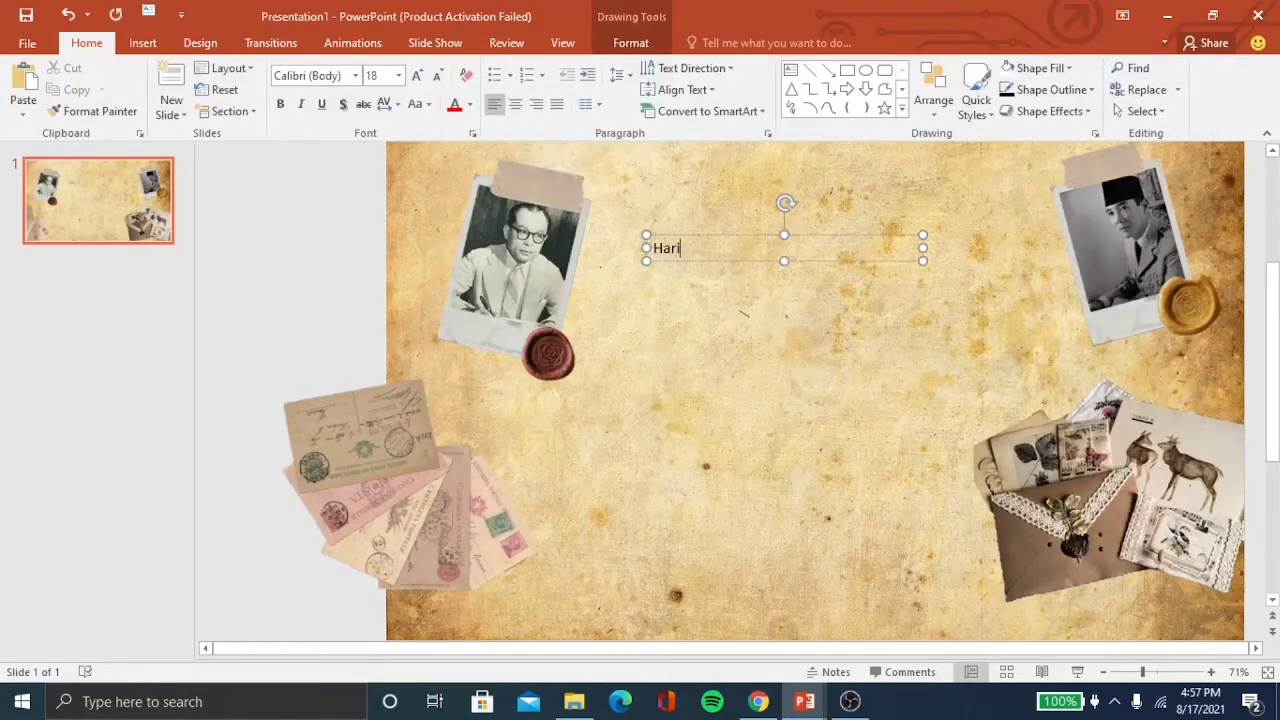
pyautogui.click(676, 259)
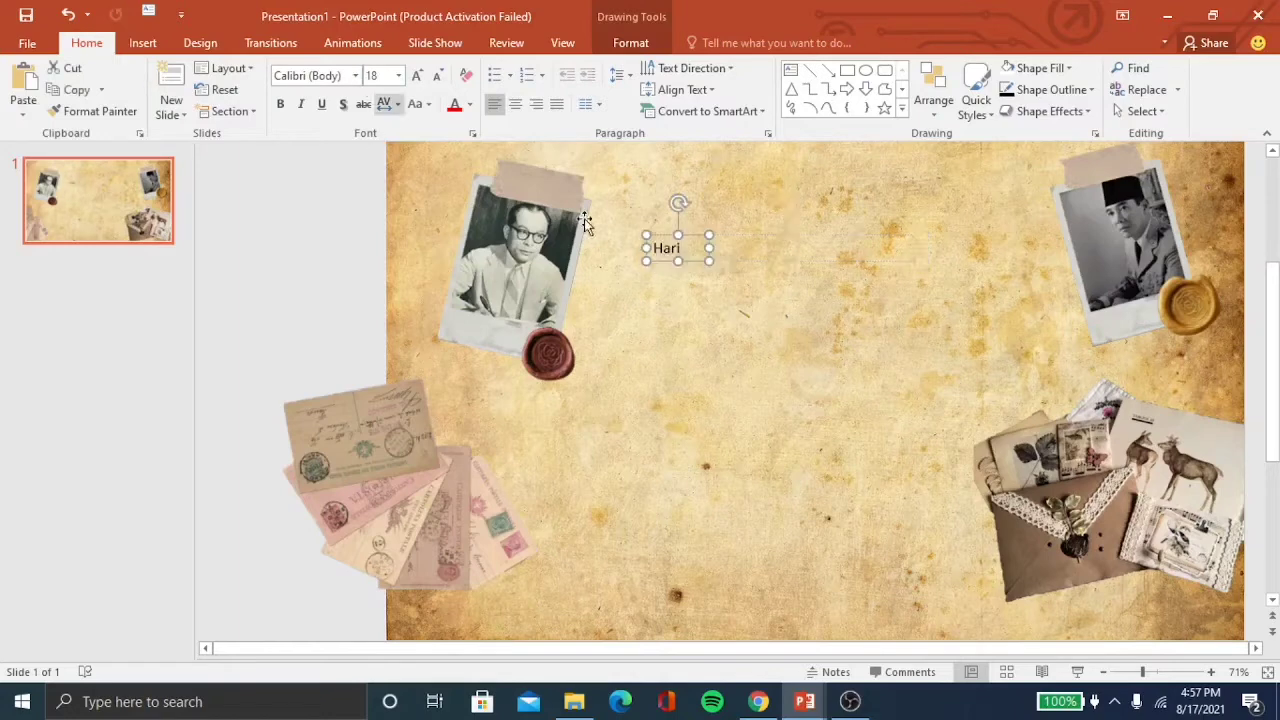
pyautogui.click(356, 80)
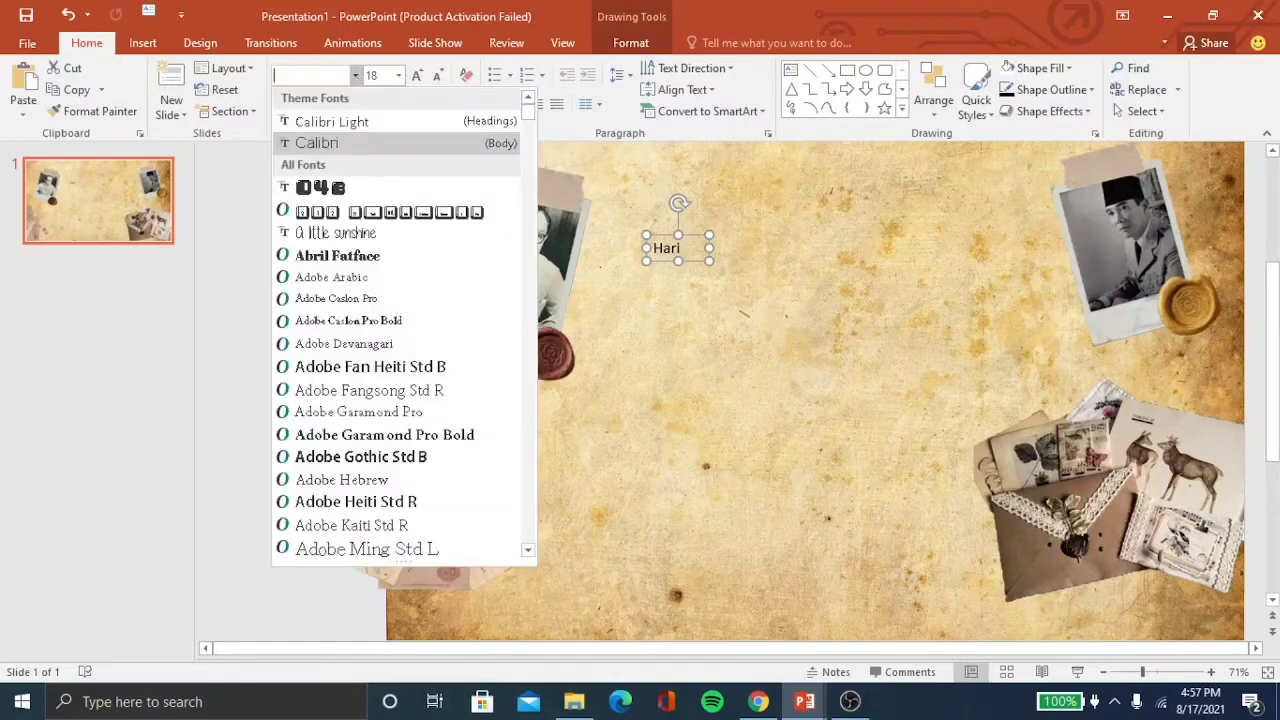
pyautogui.write('Muthiara -Dem')
pyautogui.press('Return')
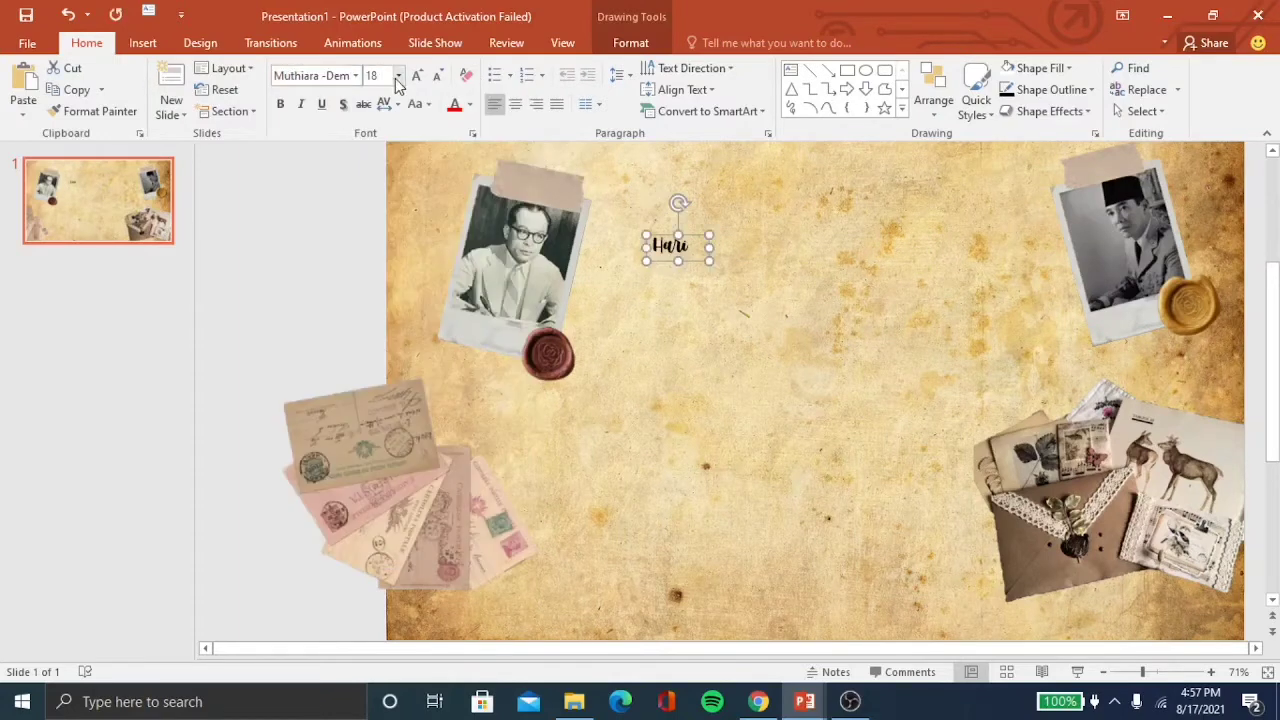
pyautogui.click(398, 76)
pyautogui.click(380, 405)
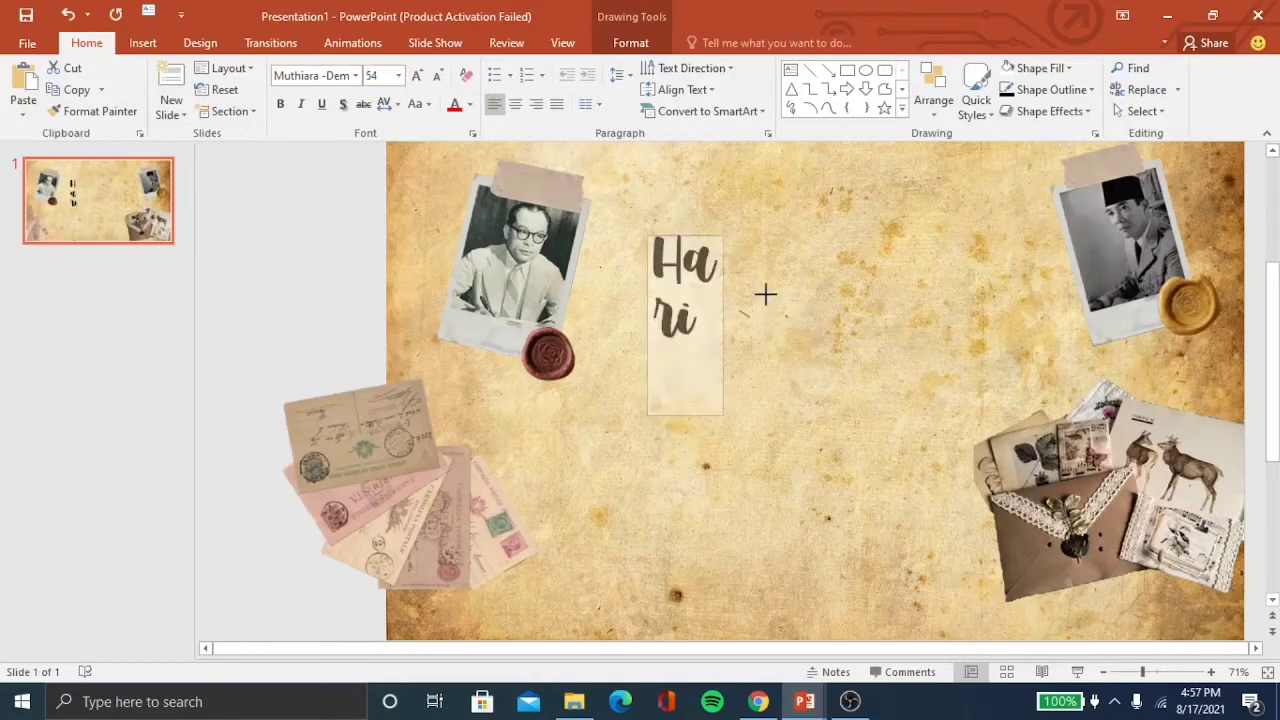
# Step: Centre the Hari text, move it to the top centre, and duplicate it just below
pyautogui.hotkey('ctrl', 'e')
pyautogui.moveTo(777, 229); pyautogui.dragTo(860, 200)
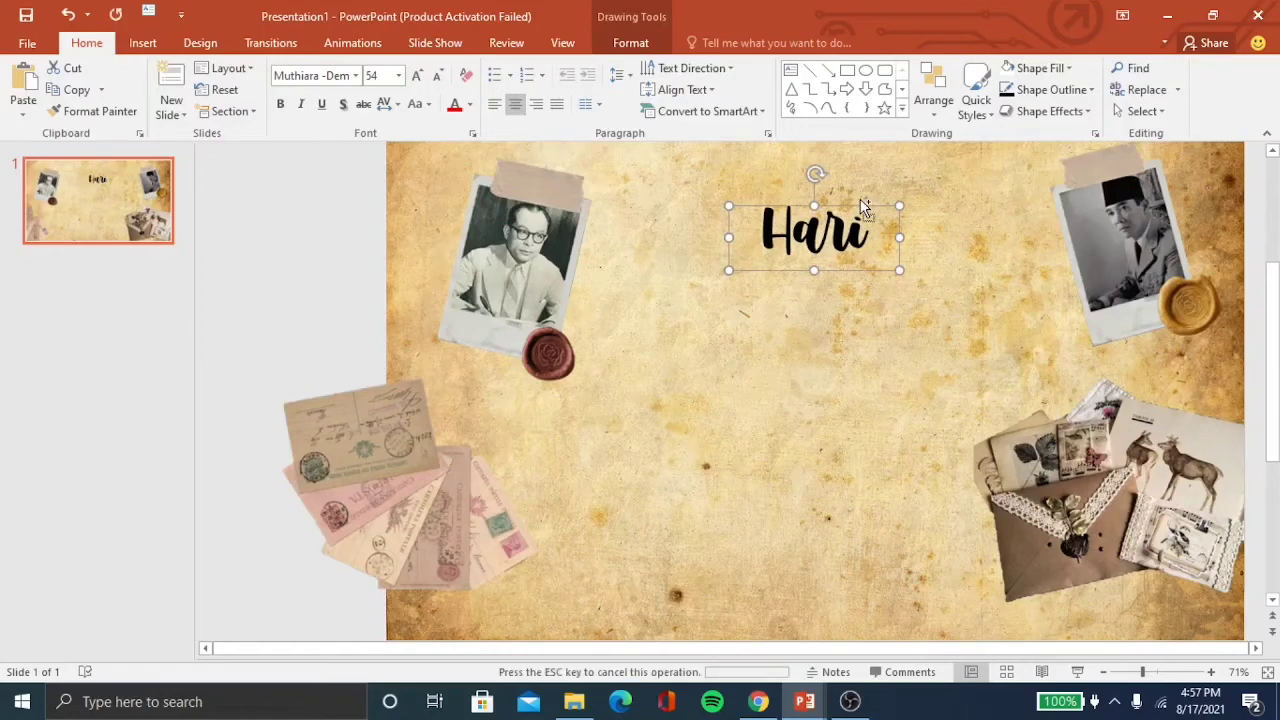
pyautogui.keyDown('ctrl'); pyautogui.moveTo(865, 207); pyautogui.dragTo(865, 259); pyautogui.keyUp('ctrl')
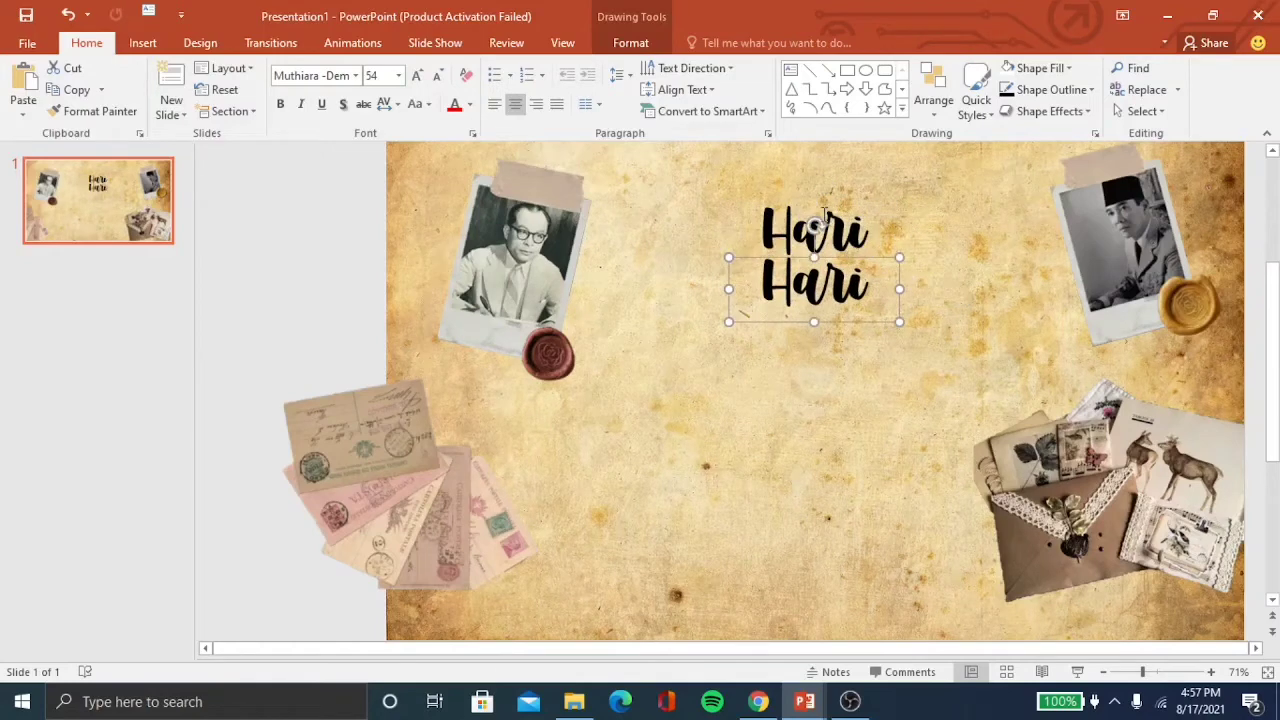
# Step: Colour the upper Hari white and the lower Hari red
pyautogui.click(631, 43)
pyautogui.click(775, 68)
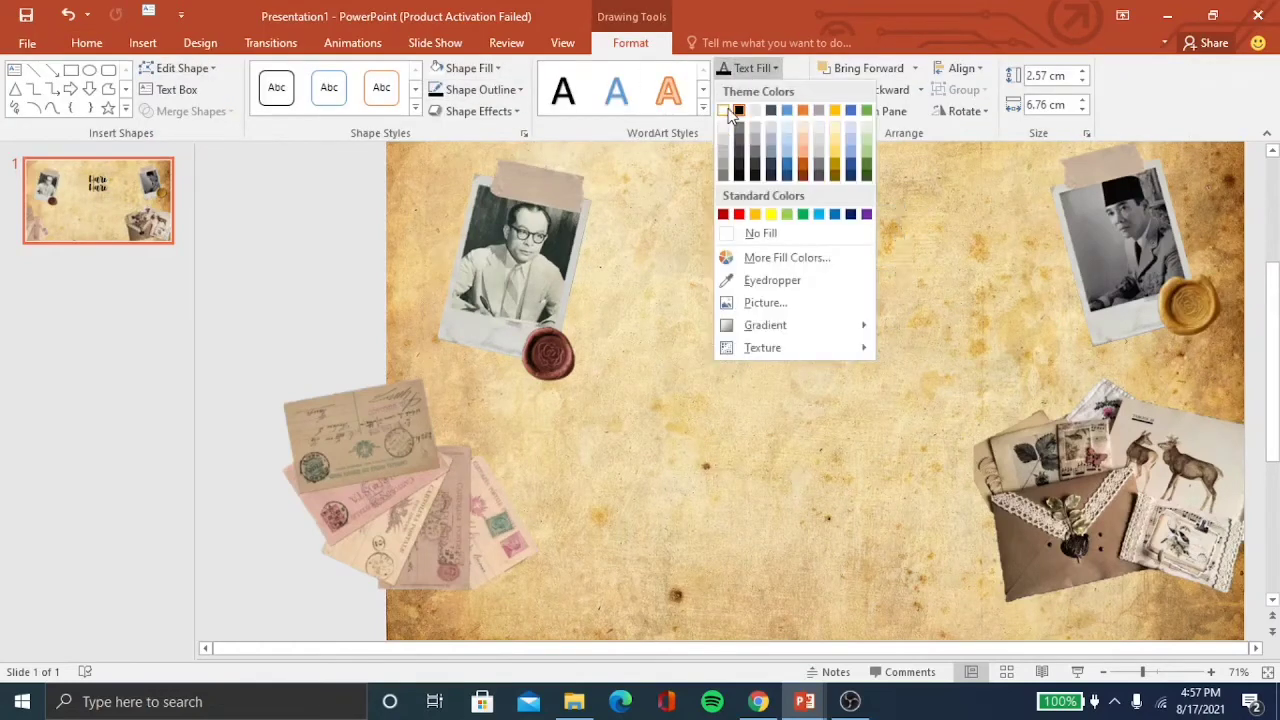
pyautogui.click(730, 110)
pyautogui.click(872, 259)
pyautogui.click(755, 72)
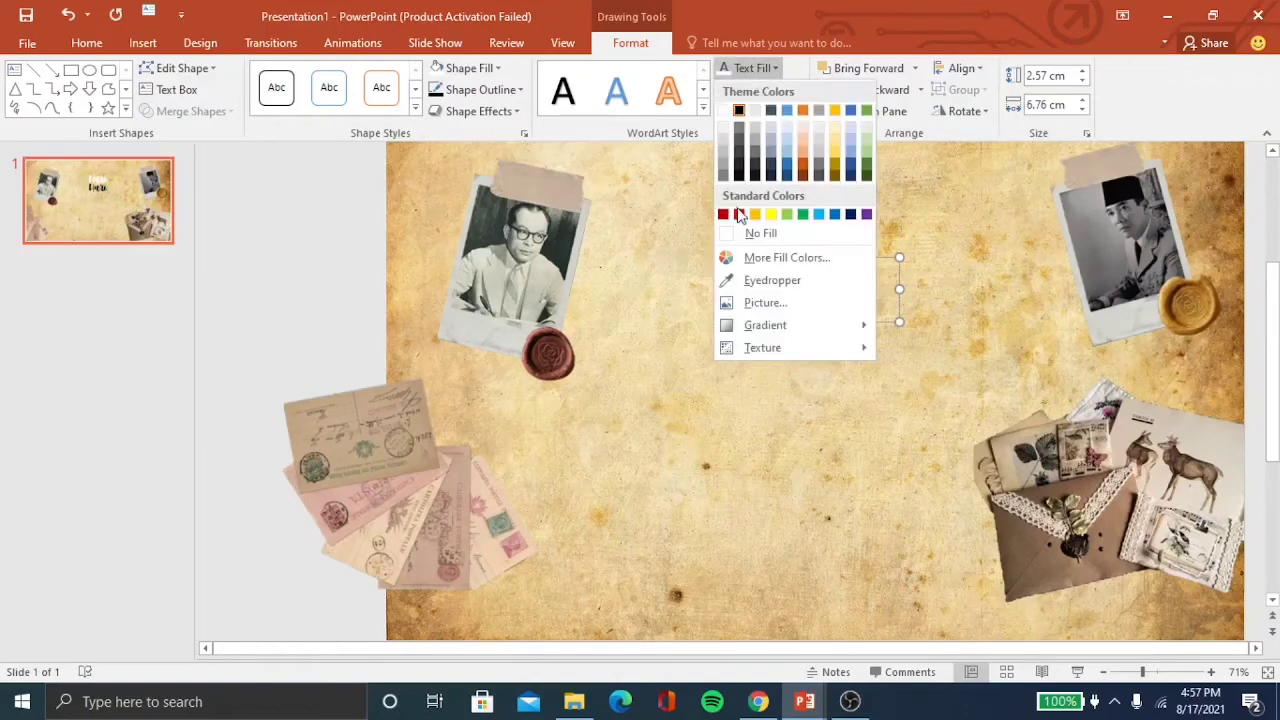
pyautogui.click(742, 215)
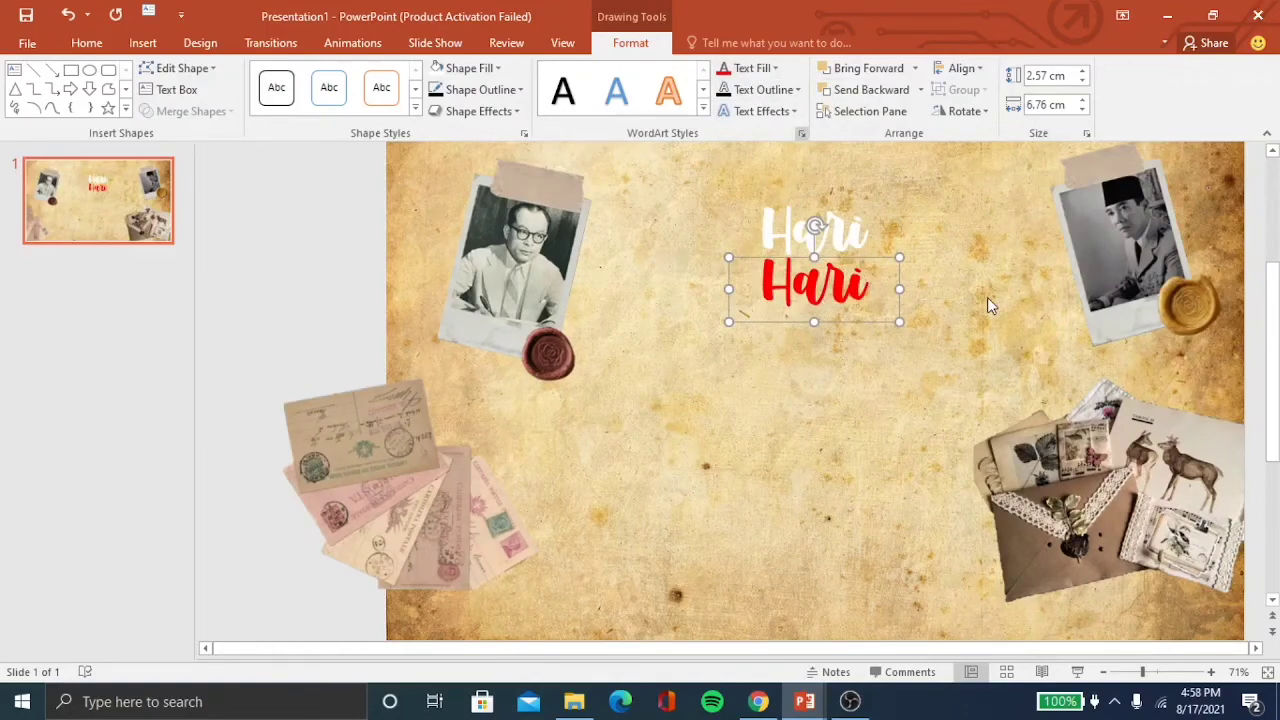
pyautogui.click(801, 133)
# Step: Give the lower Hari a gradient text fill with a red first stop
pyautogui.click(1042, 220)
pyautogui.click(1090, 265)
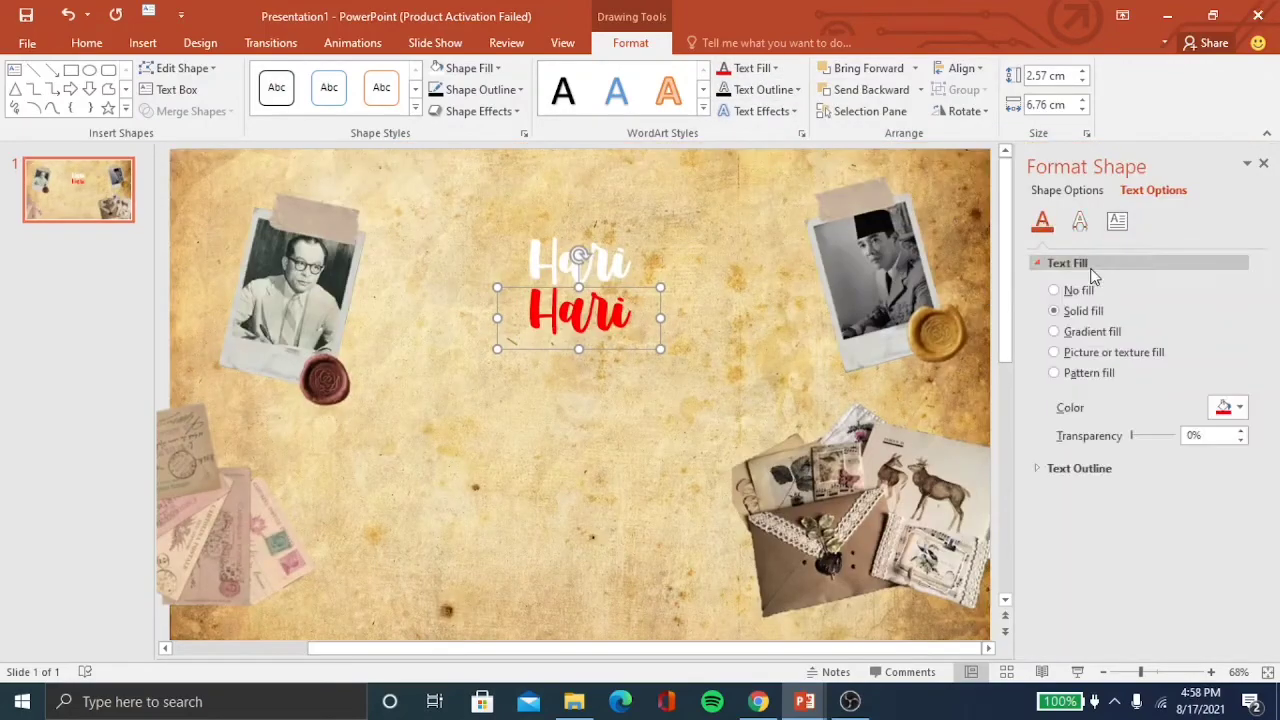
pyautogui.click(1093, 333)
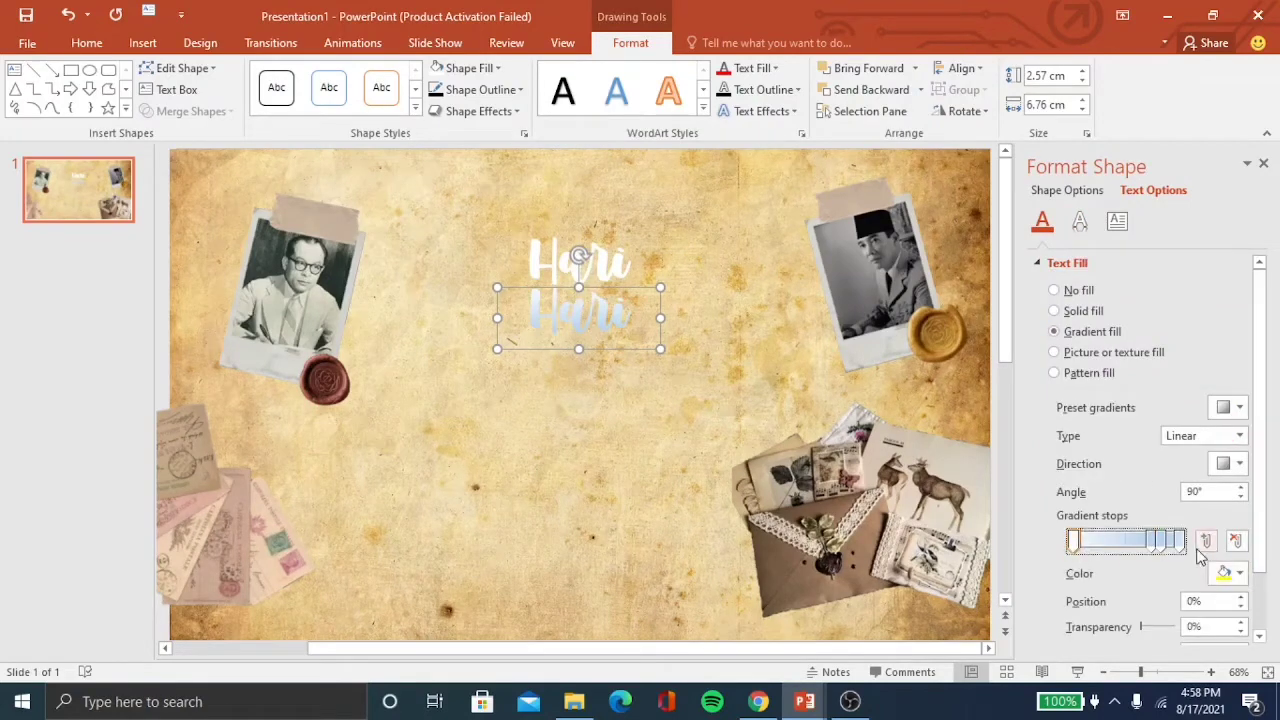
pyautogui.click(1228, 573)
pyautogui.click(1144, 514)
pyautogui.click(1155, 541)
# Step: Set the 74% gradient stop to a lighter custom red and move it further left
pyautogui.click(1230, 571)
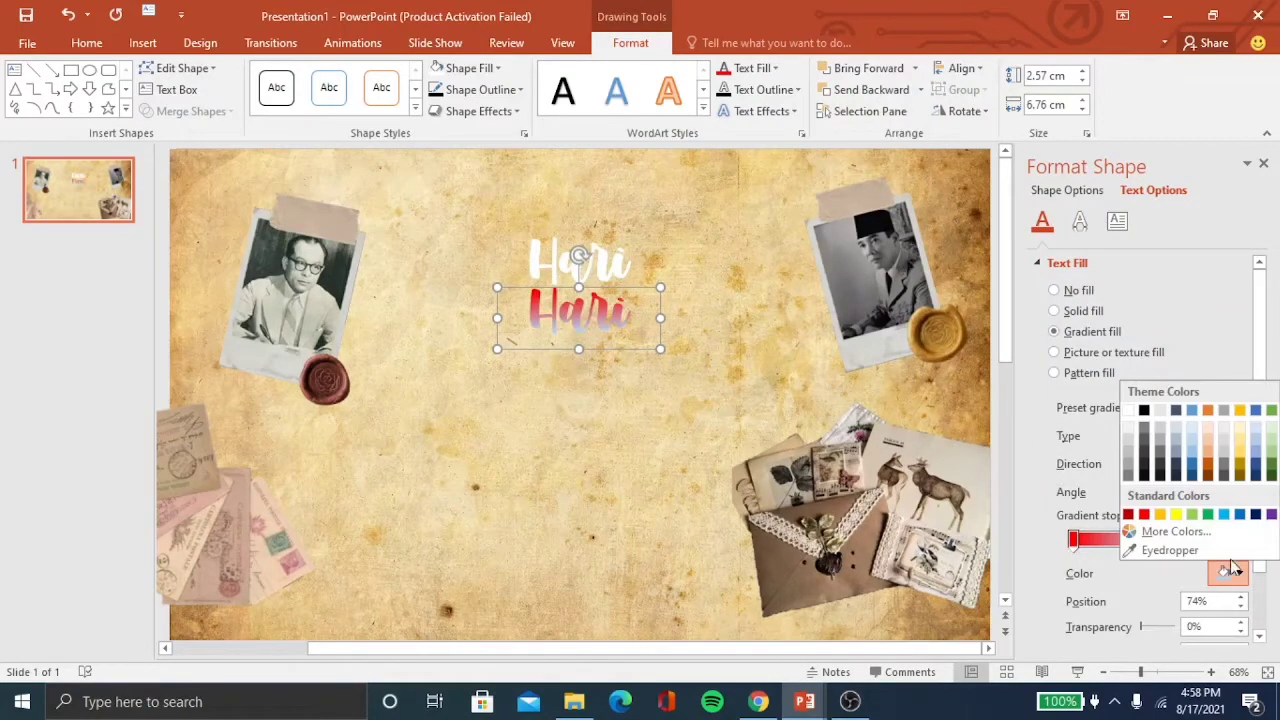
pyautogui.click(1176, 531)
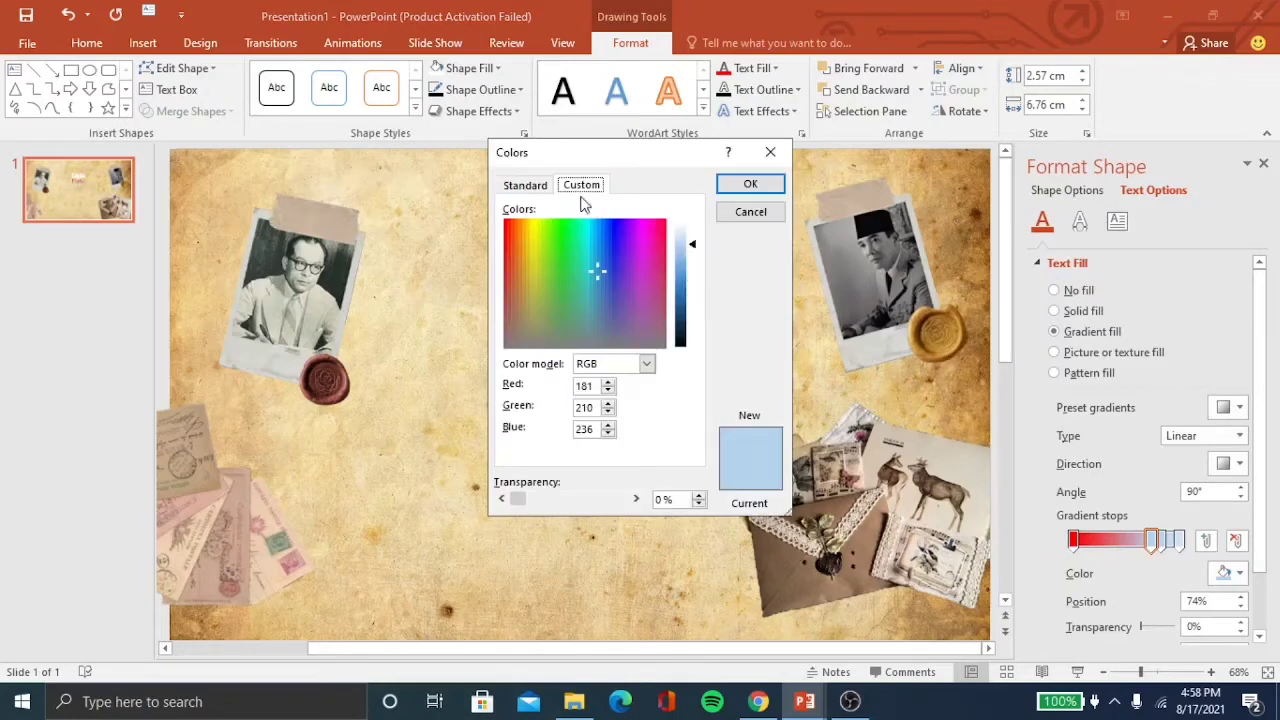
pyautogui.click(525, 185)
pyautogui.click(750, 184)
pyautogui.click(1232, 572)
pyautogui.click(1132, 518)
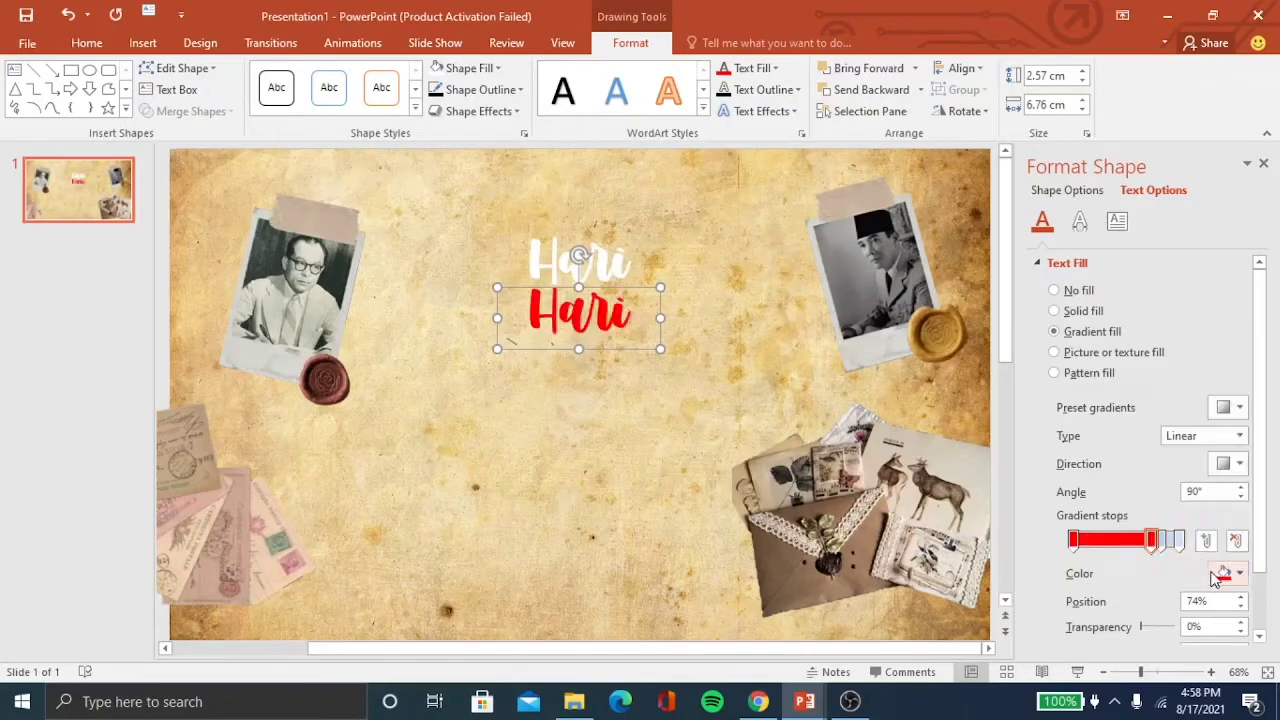
pyautogui.click(1230, 573)
pyautogui.click(1176, 531)
pyautogui.click(582, 185)
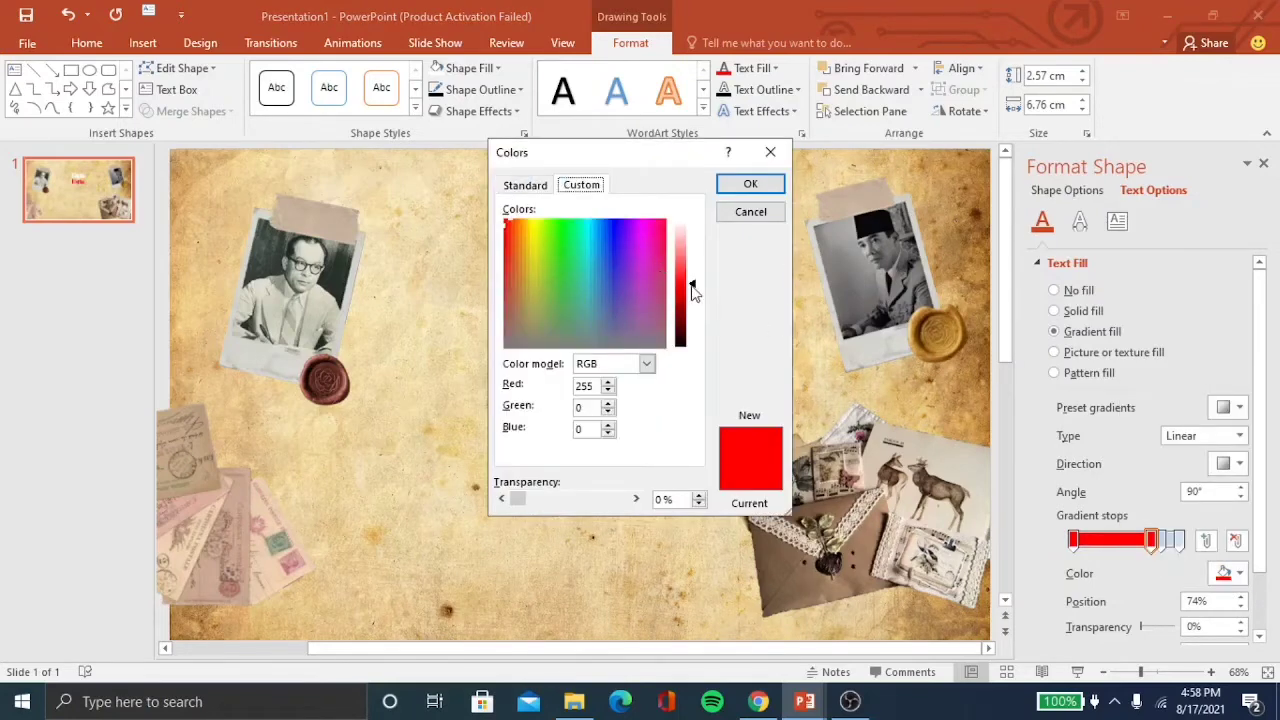
pyautogui.moveTo(694, 291); pyautogui.dragTo(694, 281)
pyautogui.click(750, 184)
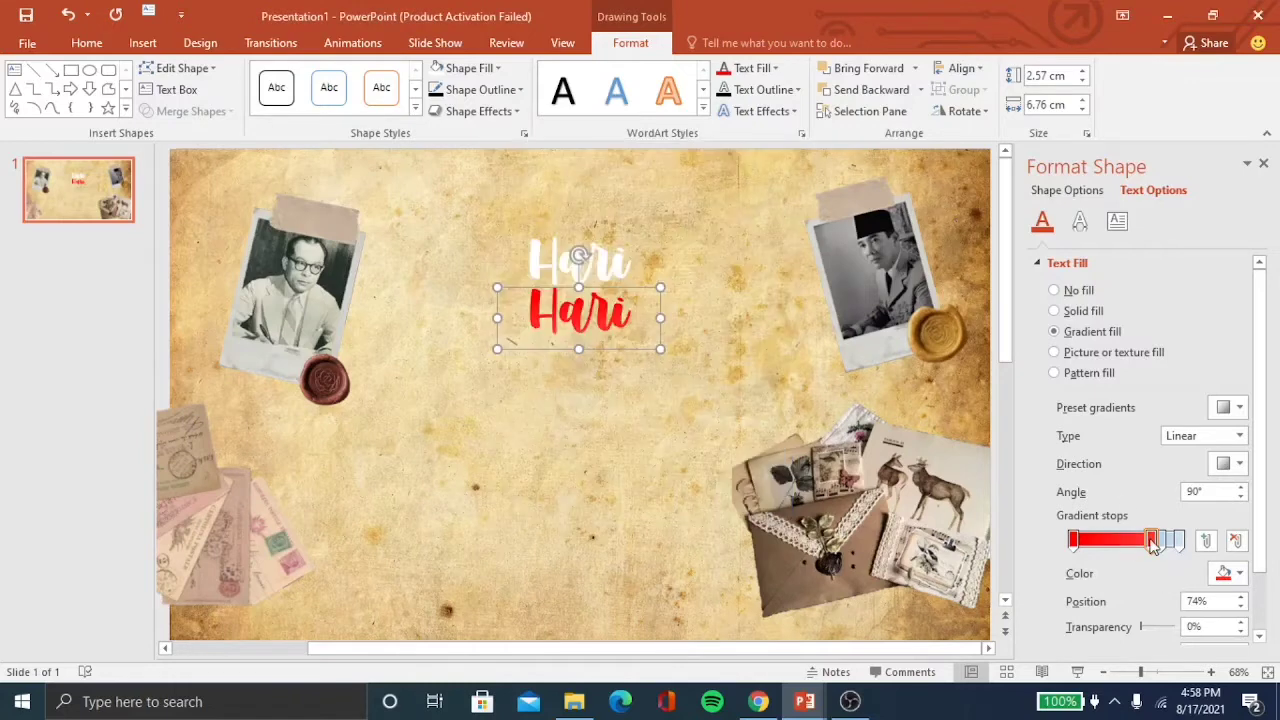
pyautogui.moveTo(1152, 540); pyautogui.dragTo(1128, 550)
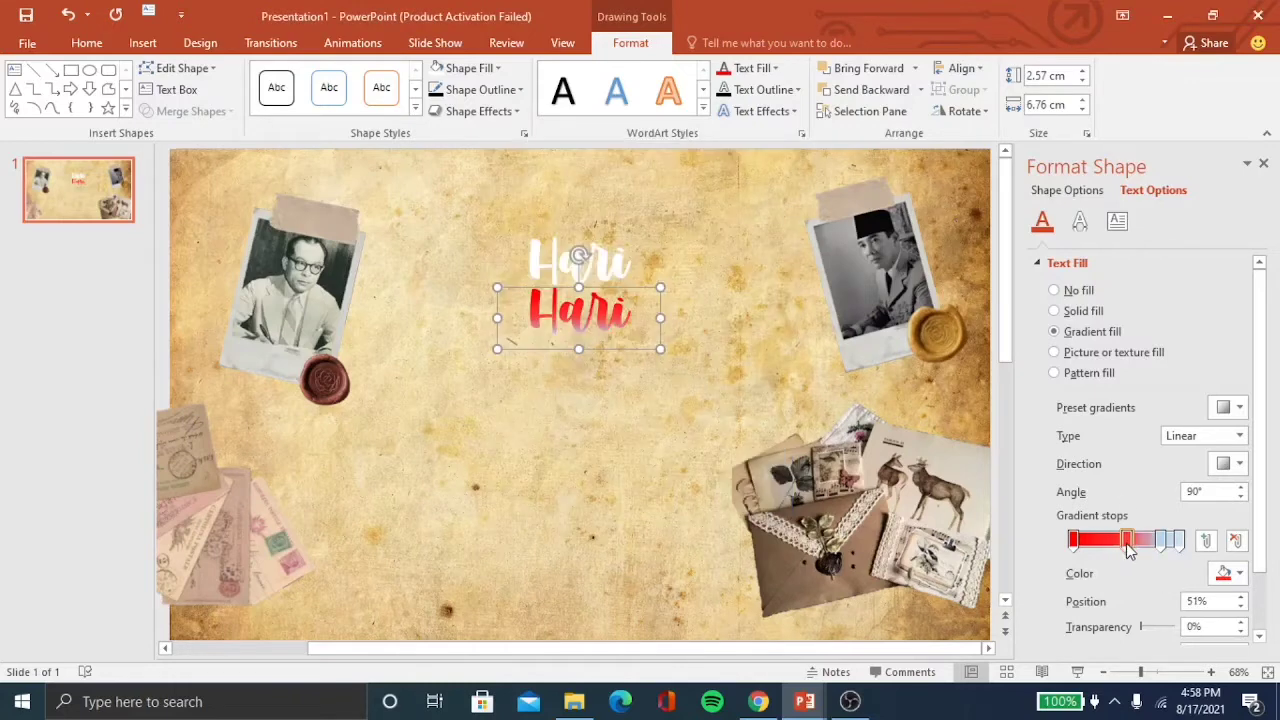
# Step: Set the 86% stop to a pale red, then lay the red Hari over the white Hari
pyautogui.click(1238, 574)
pyautogui.click(1144, 476)
pyautogui.click(1236, 576)
pyautogui.click(1236, 576)
pyautogui.click(1236, 576)
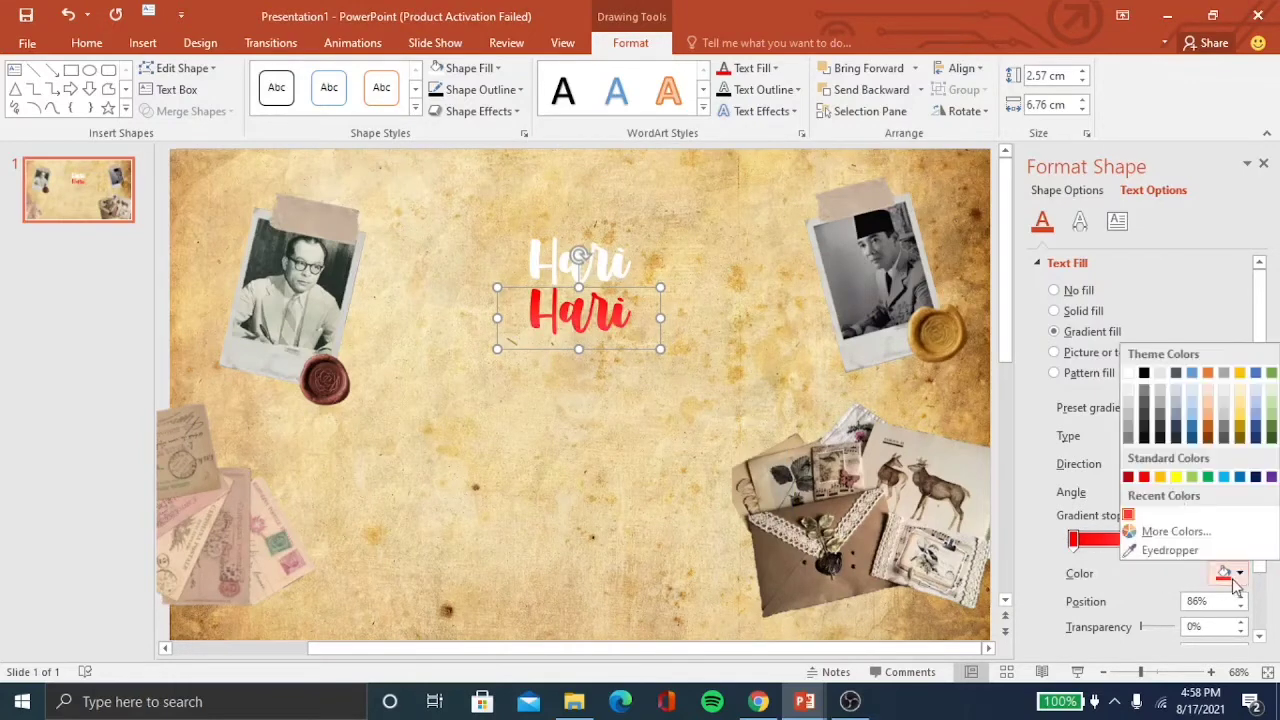
pyautogui.click(1175, 531)
pyautogui.moveTo(692, 273); pyautogui.dragTo(693, 260)
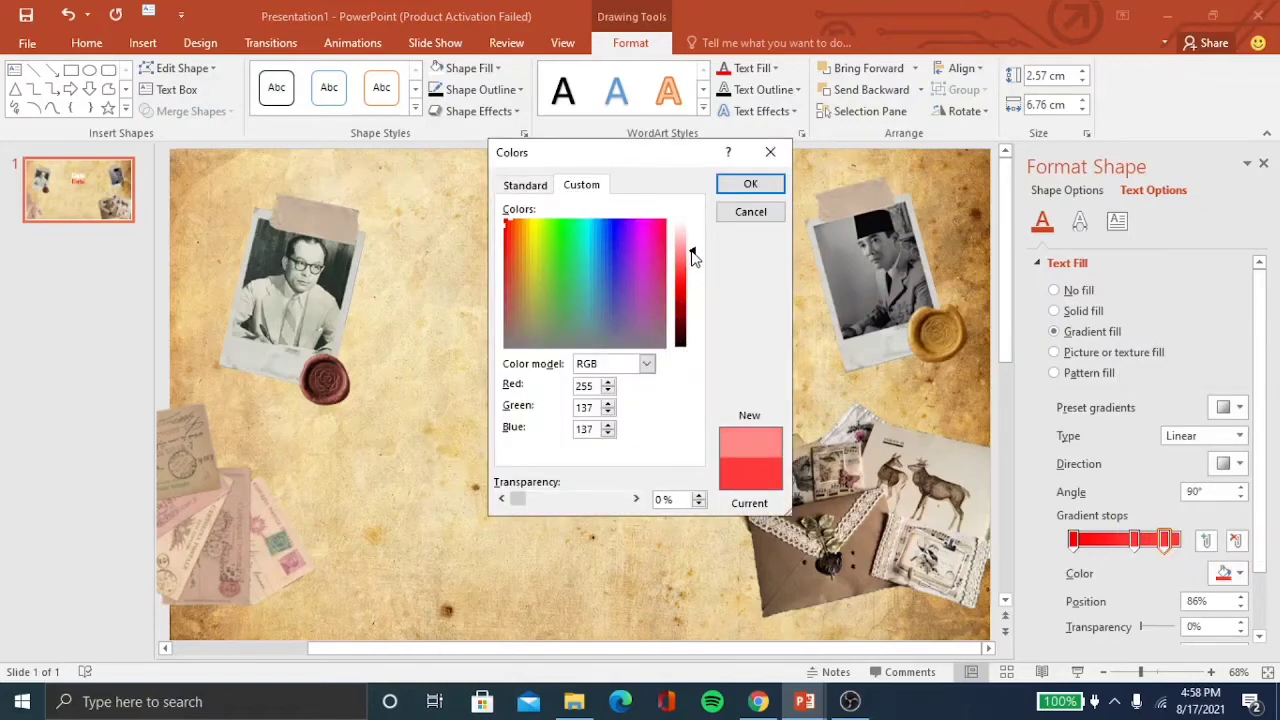
pyautogui.click(750, 184)
pyautogui.click(1263, 168)
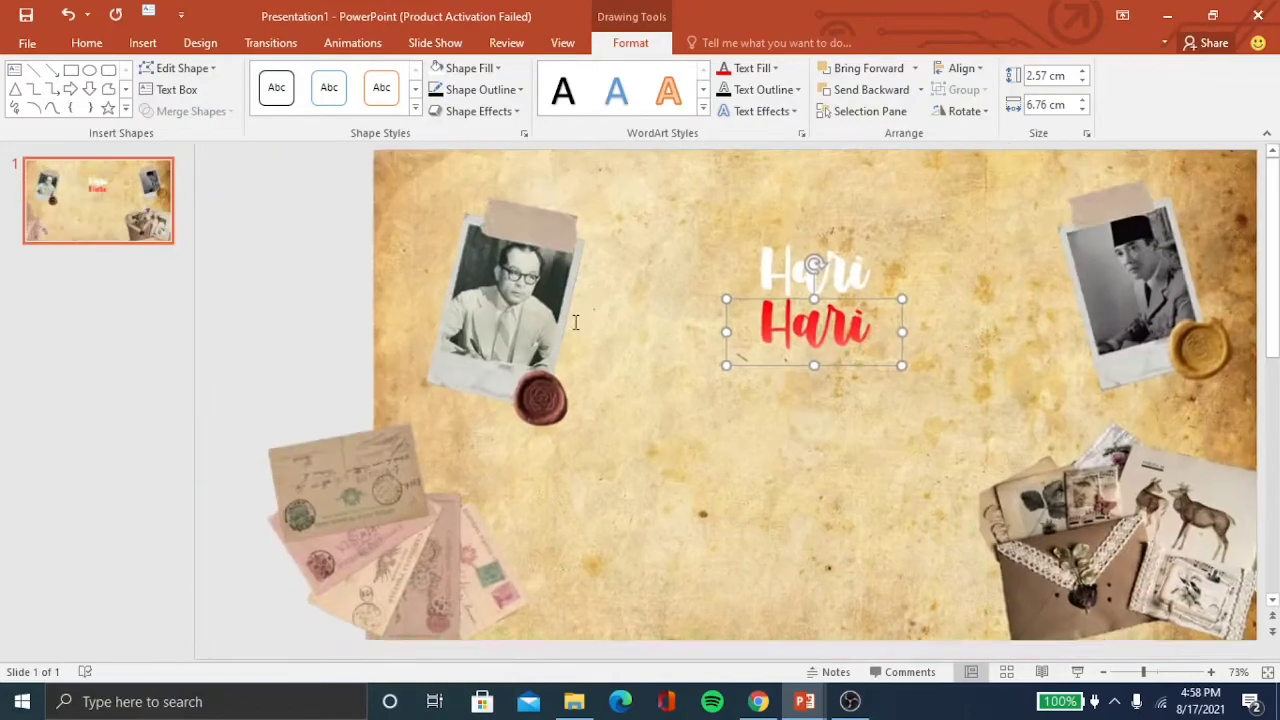
pyautogui.moveTo(869, 316); pyautogui.dragTo(869, 252)
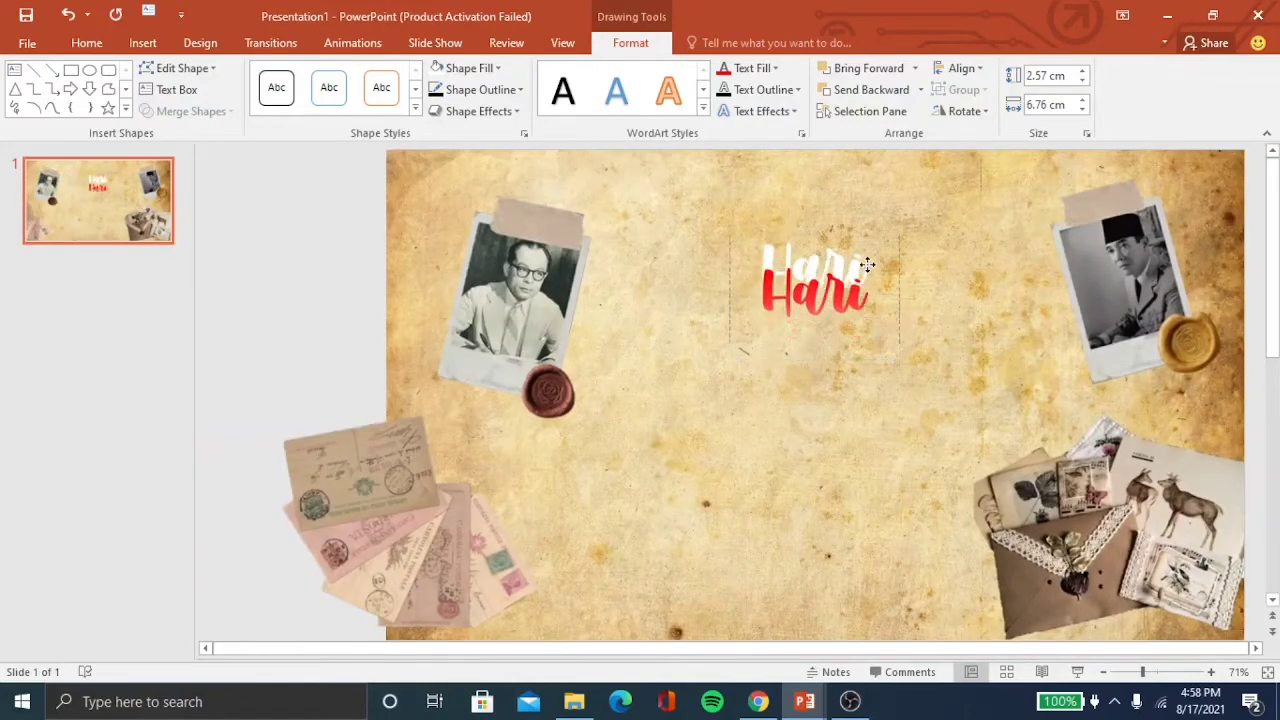
# Step: Zoom in and shift the red Hari slightly up-right off the white one
pyautogui.click(1175, 680)
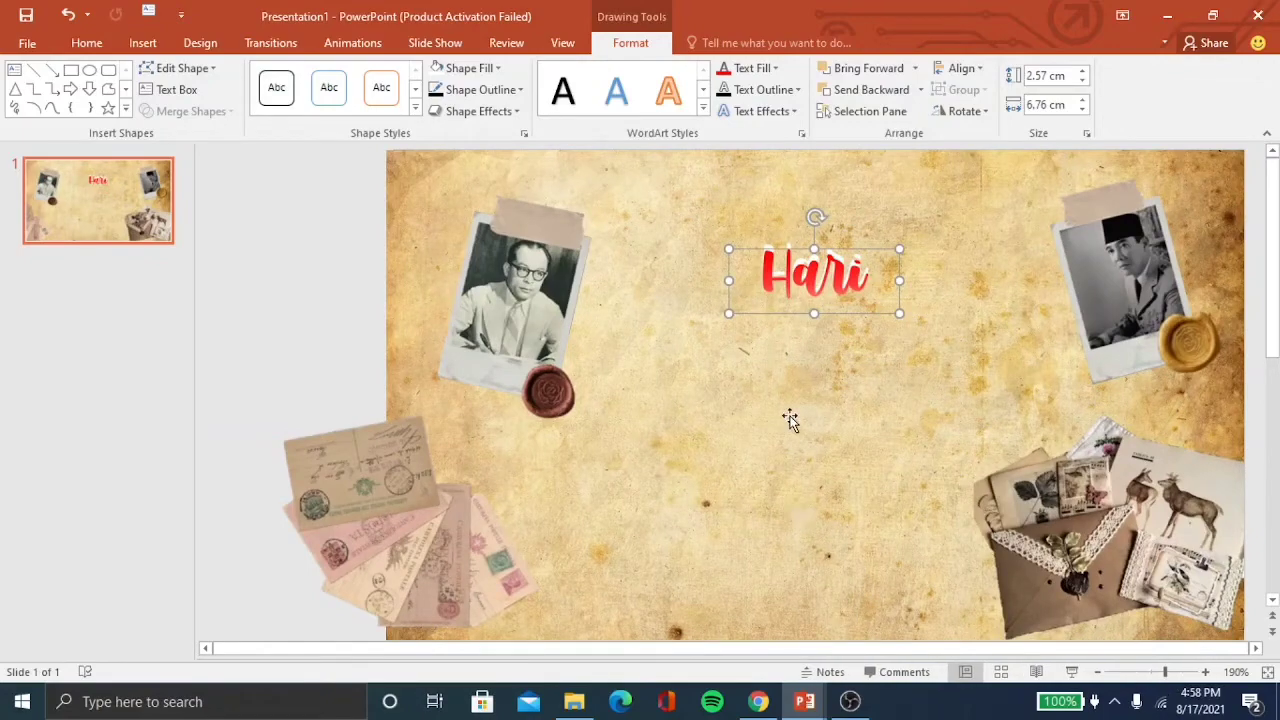
pyautogui.scroll(-1, 790, 420)
pyautogui.keyDown('ctrl'); pyautogui.scroll(1, 810, 500); pyautogui.keyUp('ctrl')
pyautogui.keyDown('ctrl'); pyautogui.scroll(1, 816, 563); pyautogui.keyUp('ctrl')
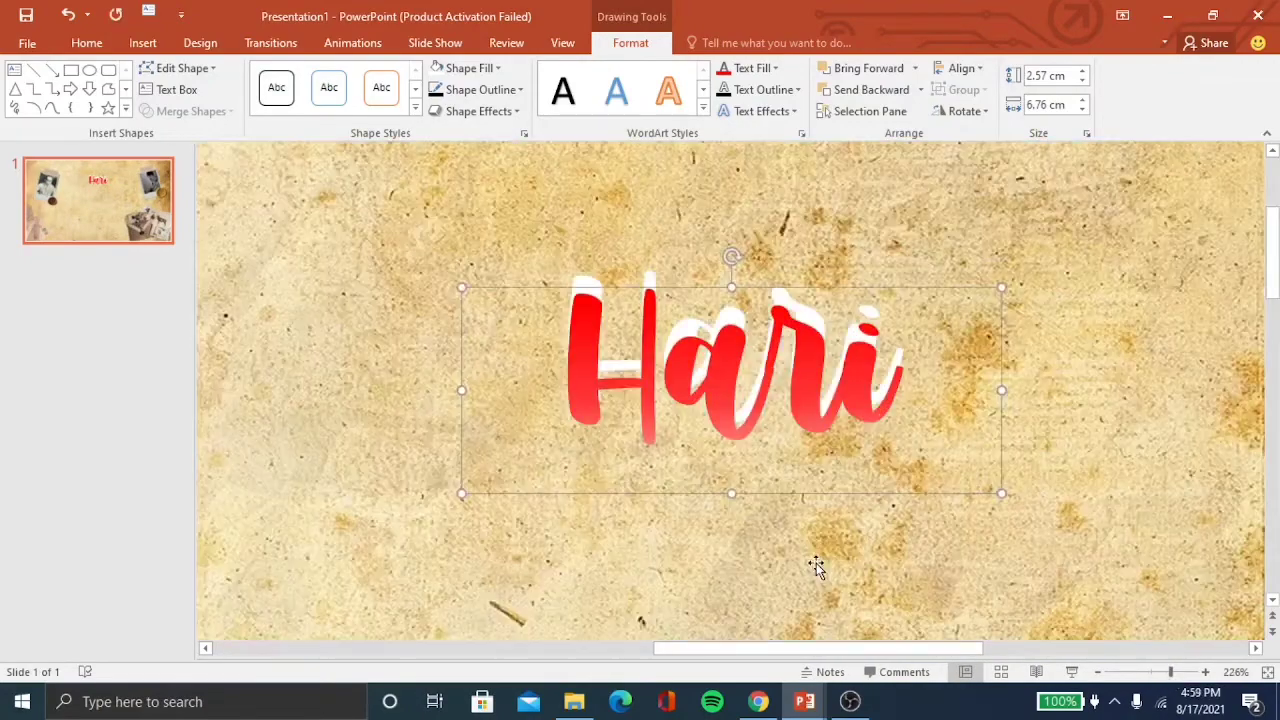
pyautogui.click(816, 563)
pyautogui.click(886, 330)
pyautogui.moveTo(886, 330)
pyautogui.mouseDown()
pyautogui.moveTo(886, 465)
pyautogui.moveTo(890, 242)
pyautogui.moveTo(913, 248)
pyautogui.mouseUp()
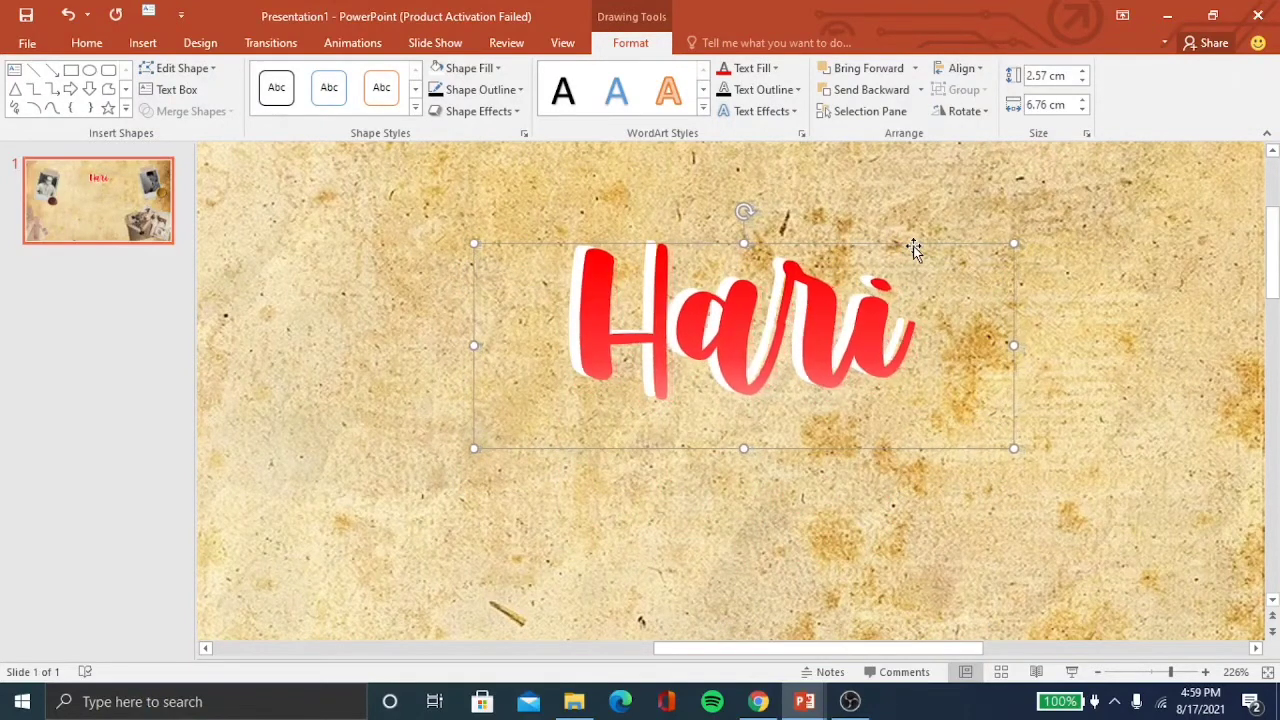
pyautogui.hotkey('ctrl', 'Left')
pyautogui.hotkey('ctrl', 'Left')
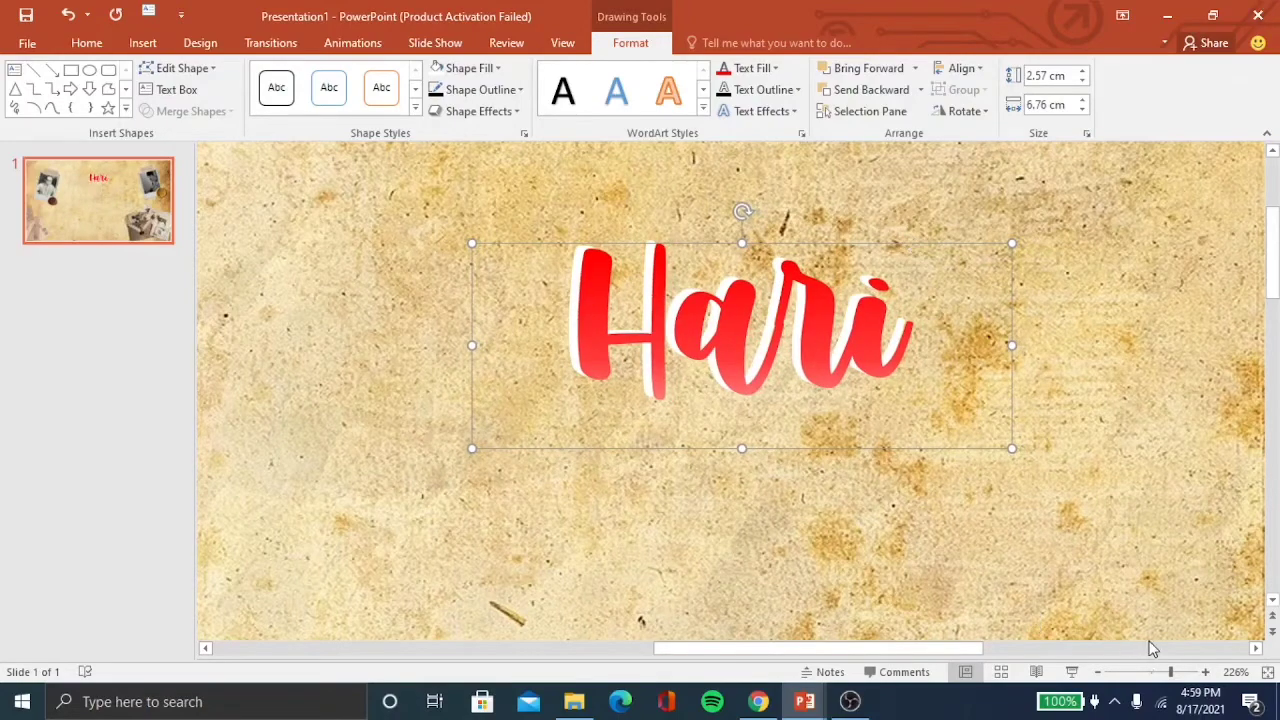
# Step: Group both Hari boxes, undo the grouping, and offset the red so white shows as a shadow
pyautogui.click(1145, 672)
pyautogui.click(1159, 672)
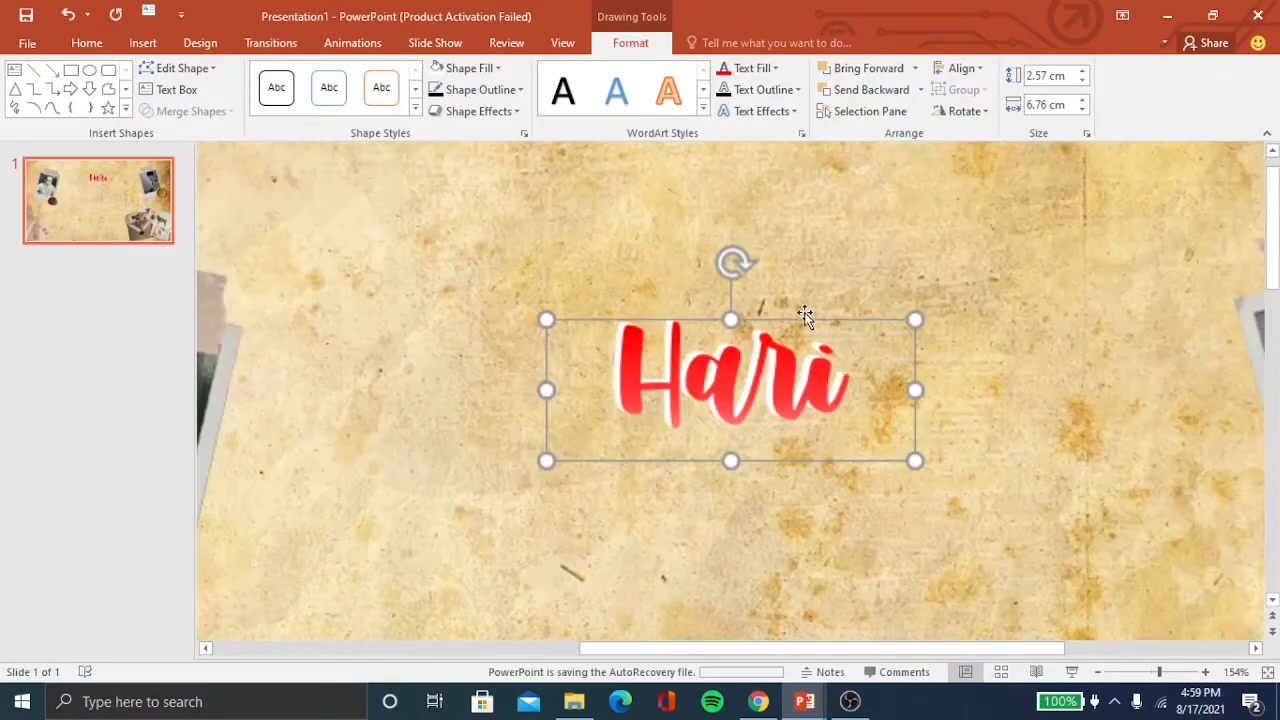
pyautogui.moveTo(790, 328); pyautogui.dragTo(773, 380)
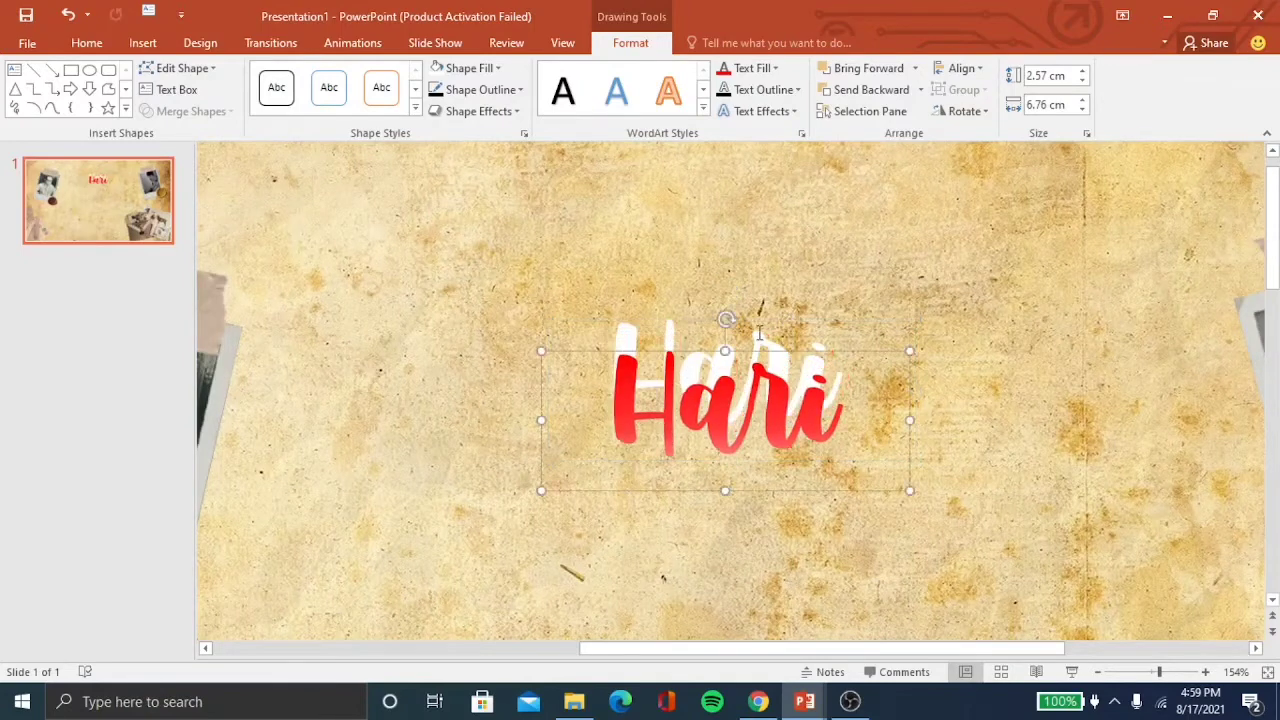
pyautogui.rightClick(787, 352)
pyautogui.moveTo(834, 458)
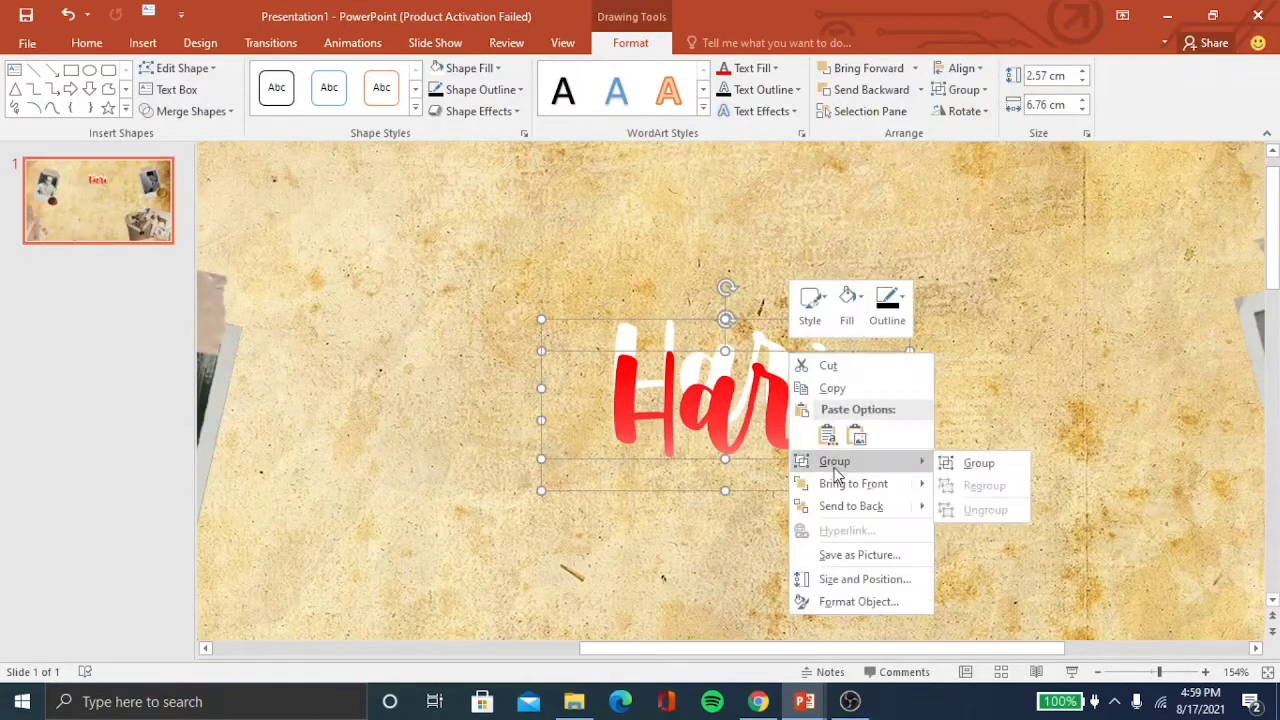
pyautogui.click(975, 461)
pyautogui.hotkey('ctrl', 'z')
pyautogui.hotkey('ctrl', 'z')
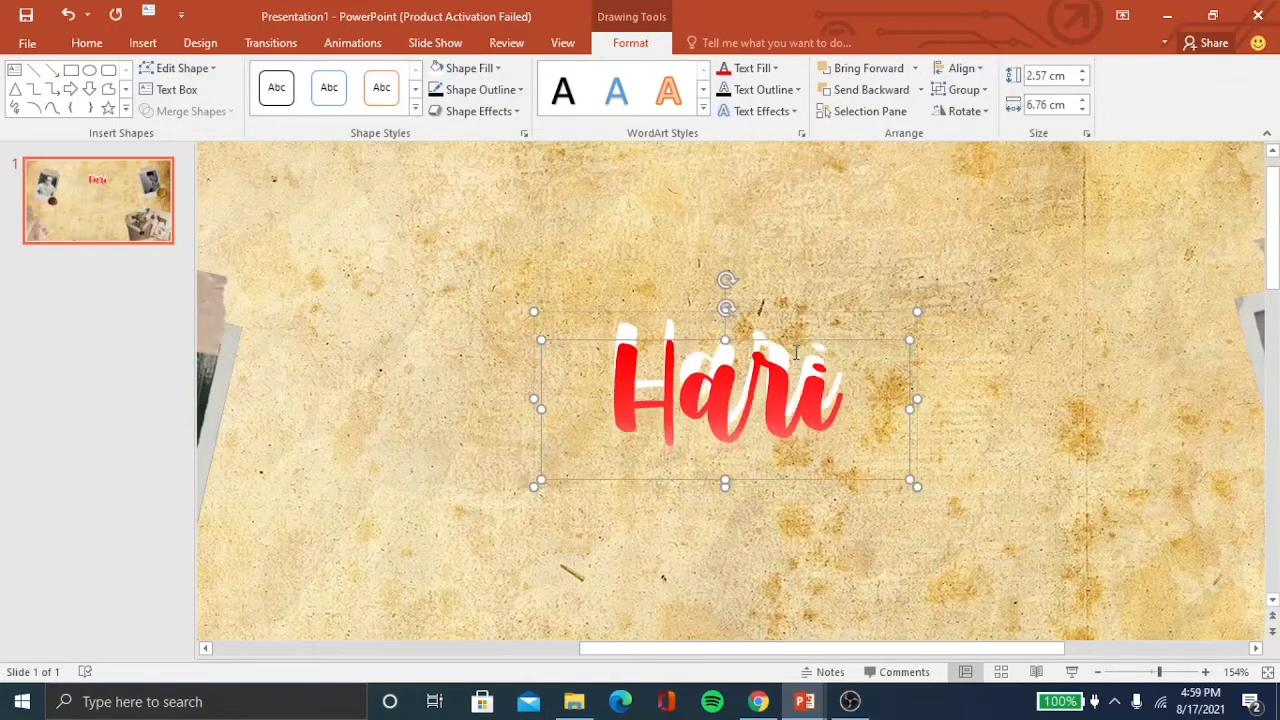
pyautogui.moveTo(796, 352); pyautogui.dragTo(805, 326)
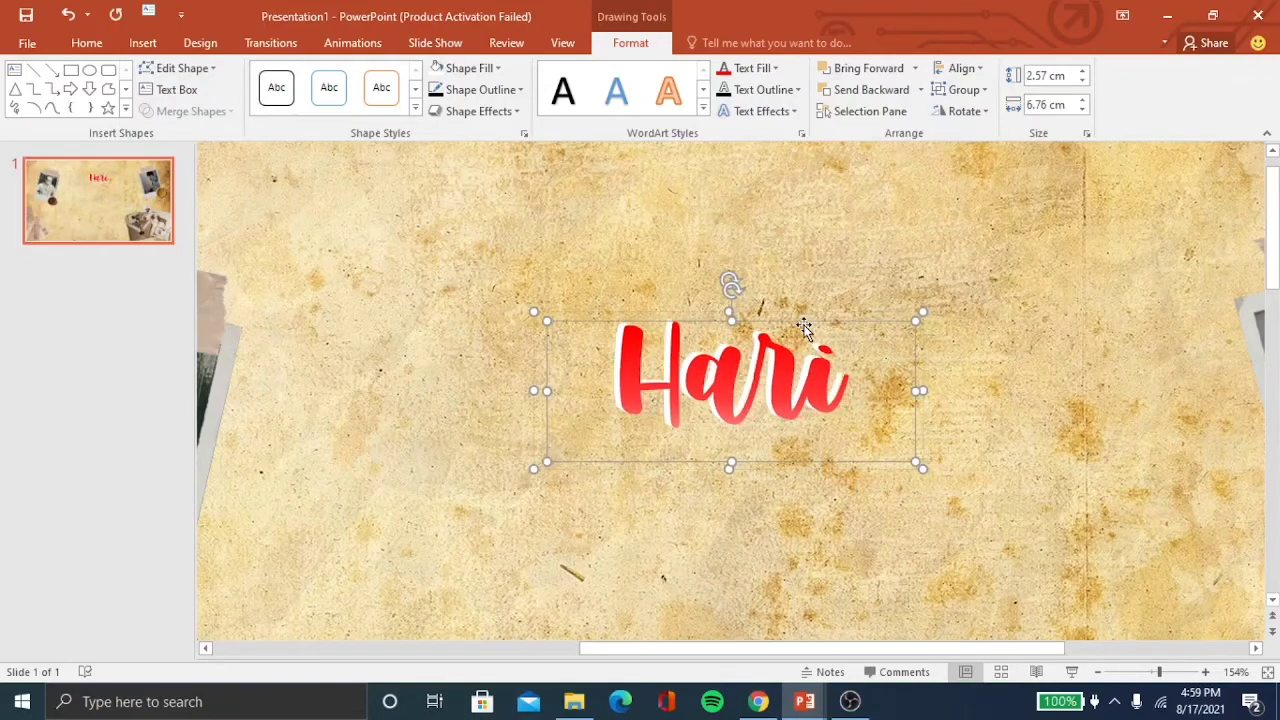
# Step: Place a copy of the layered Hari title below the original
pyautogui.click(902, 551)
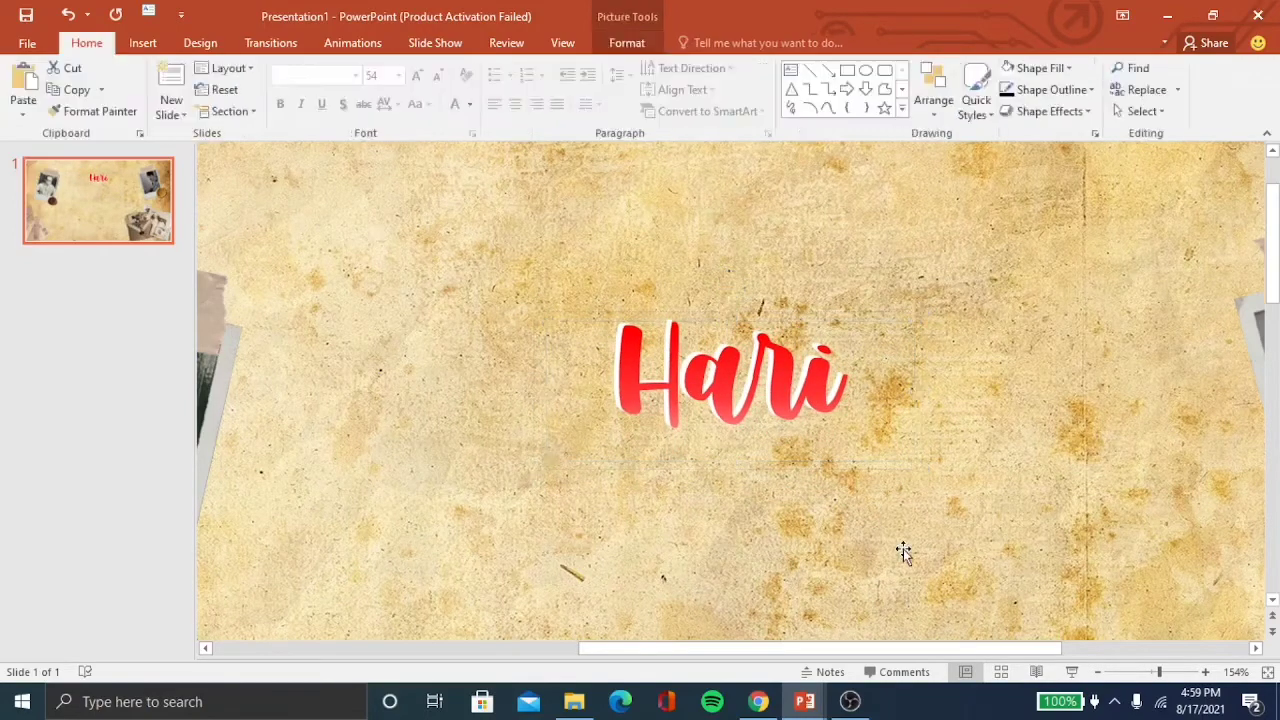
pyautogui.scroll(-1, 902, 551)
pyautogui.moveTo(1155, 683); pyautogui.dragTo(1145, 672)
pyautogui.click(775, 175)
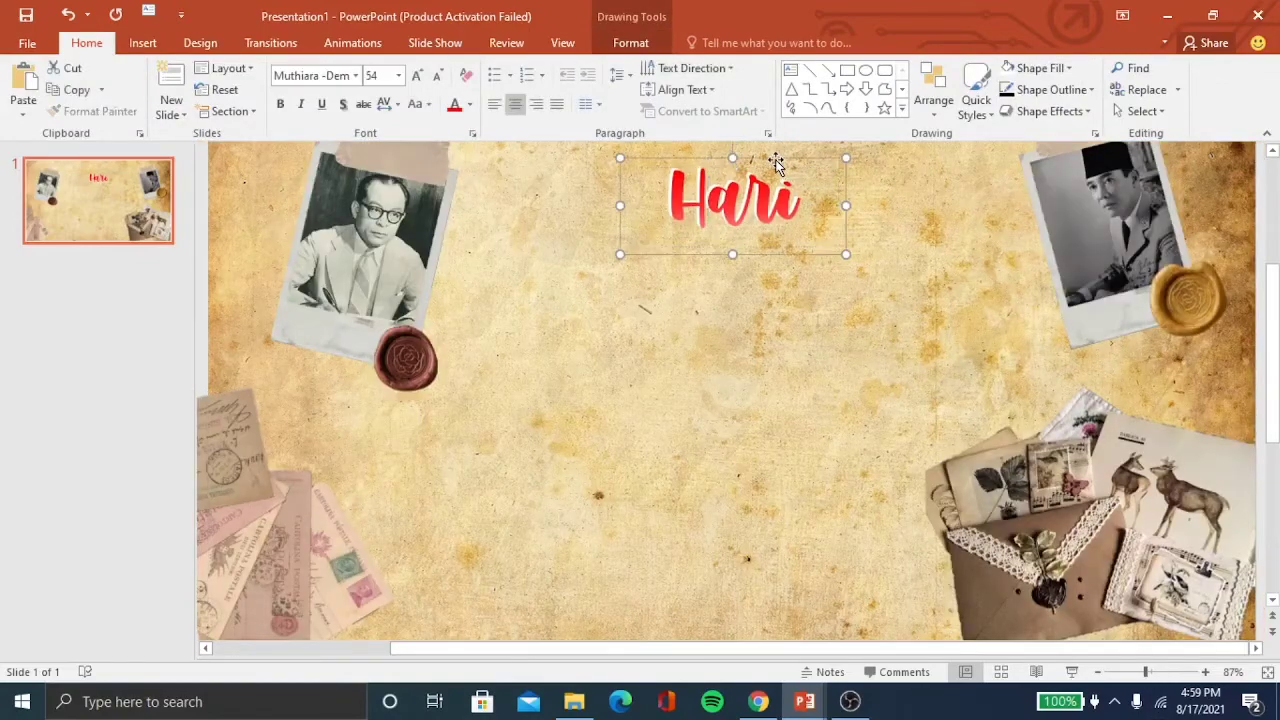
pyautogui.moveTo(780, 165); pyautogui.dragTo(771, 266)
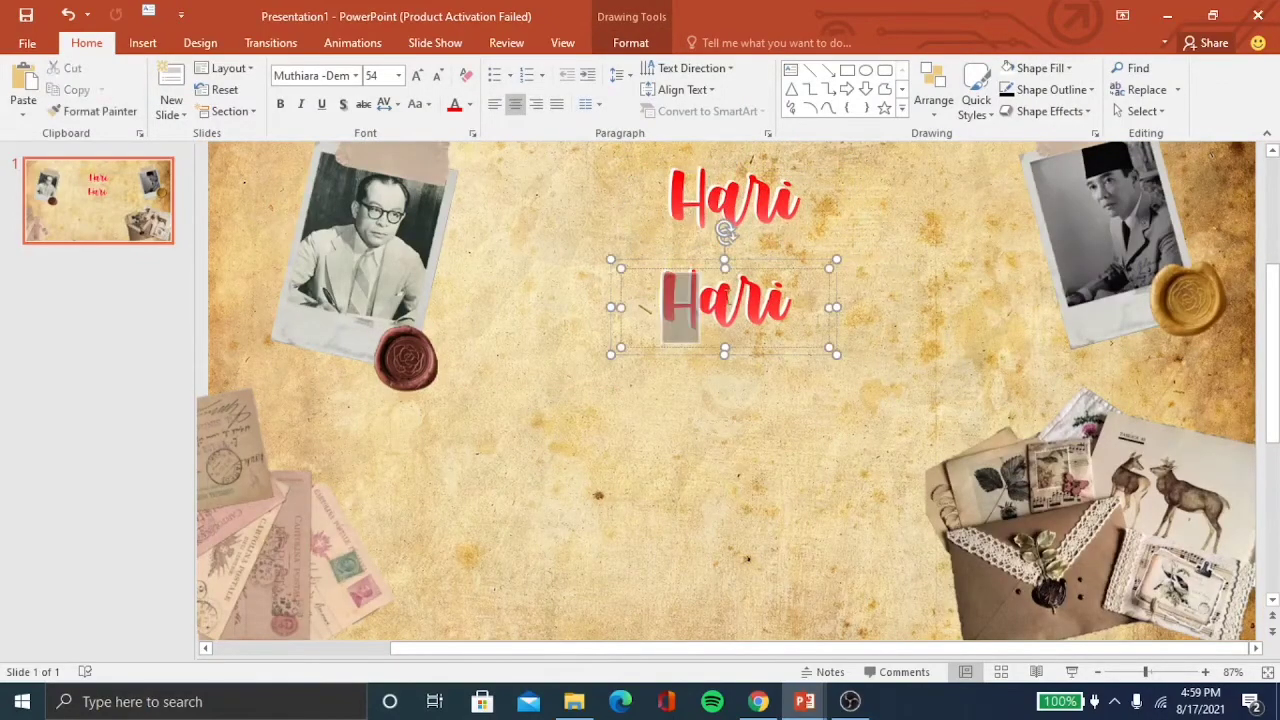
pyautogui.rightClick(792, 268)
pyautogui.moveTo(749, 277)
pyautogui.mouseDown()
pyautogui.moveTo(760, 325)
pyautogui.moveTo(771, 274)
pyautogui.mouseUp()
# Step: Retype the white lower copy as Kemerdekaan, widen it to one line, and centre it
pyautogui.click(758, 295)
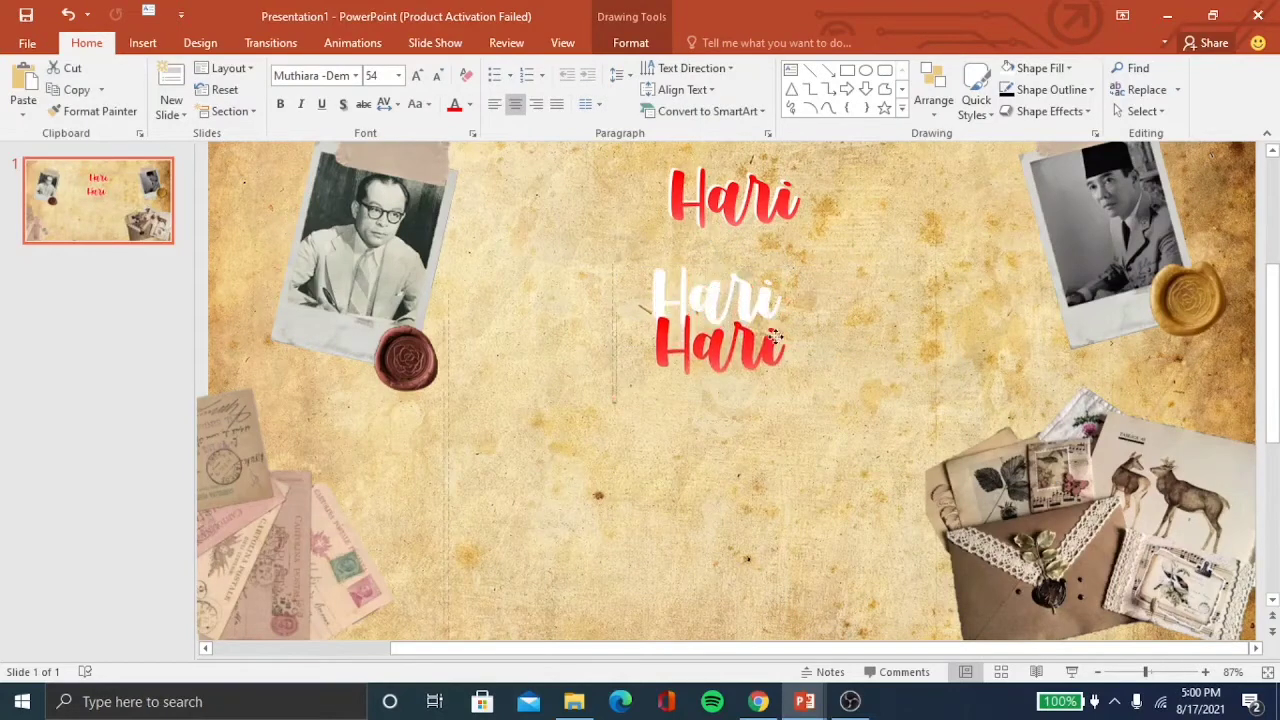
pyautogui.press('BackSpace')
pyautogui.press('BackSpace')
pyautogui.write('Kemerde')
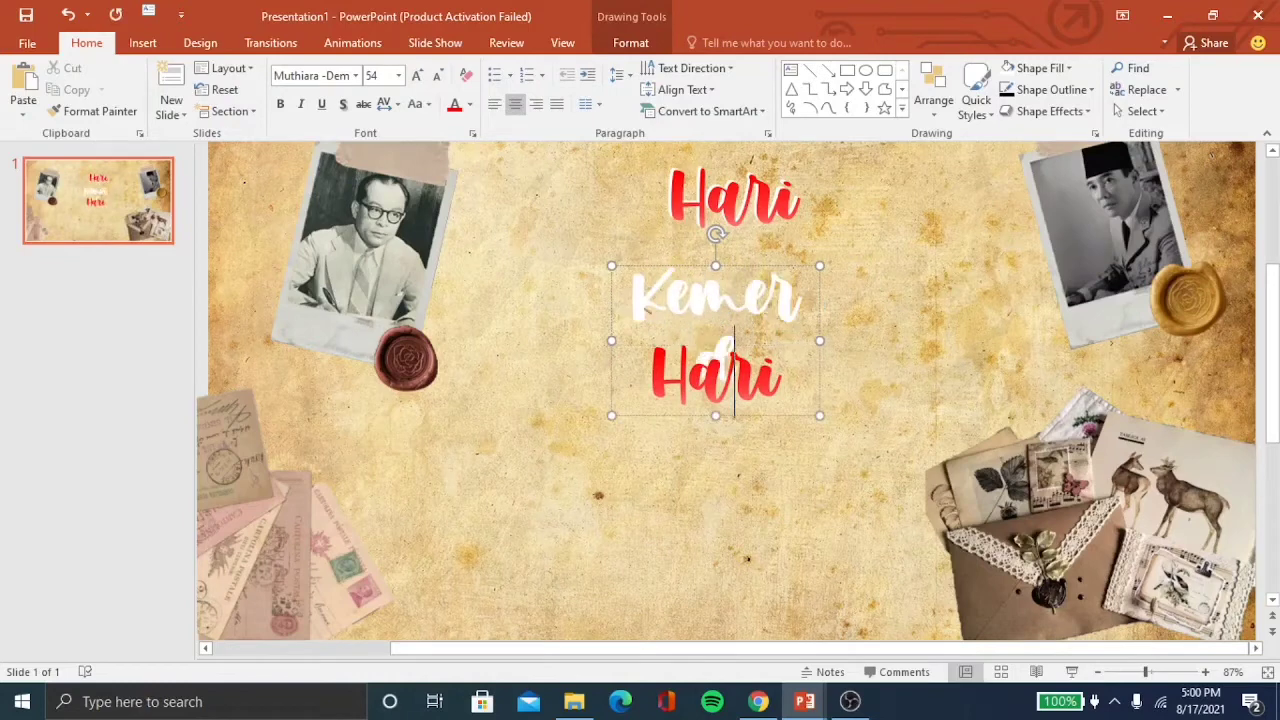
pyautogui.moveTo(820, 385); pyautogui.dragTo(963, 323)
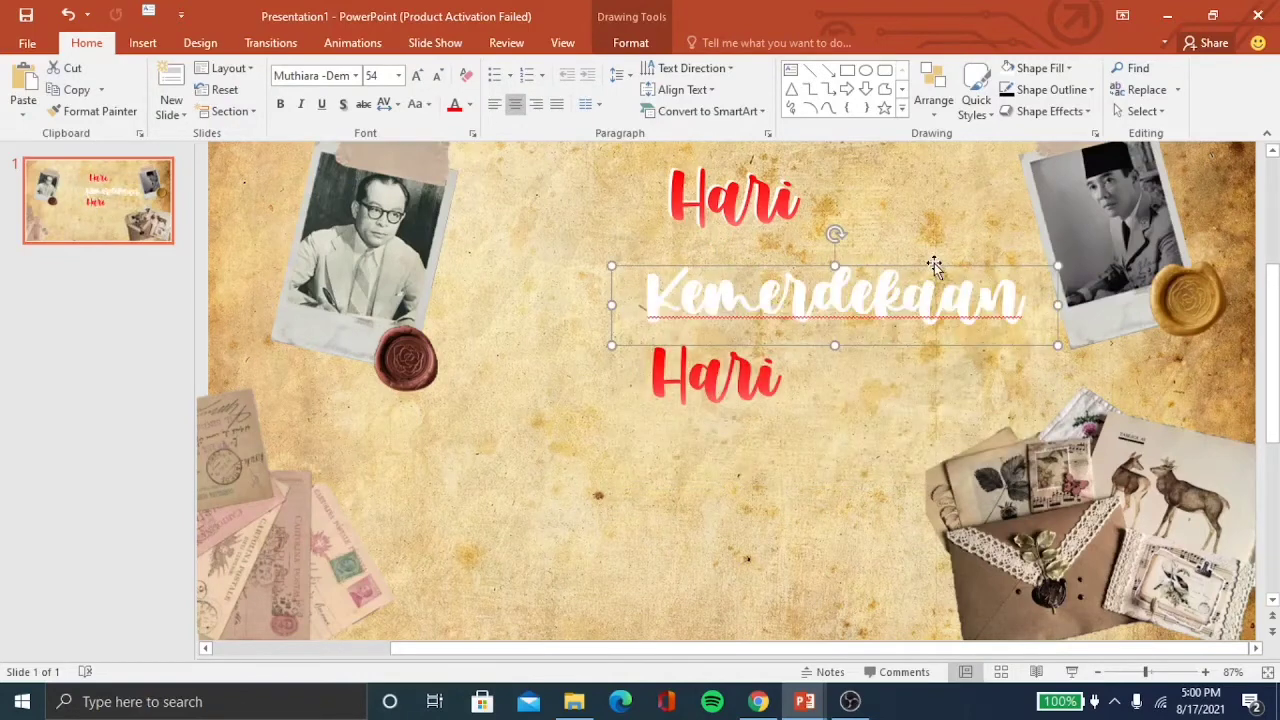
pyautogui.moveTo(931, 263); pyautogui.dragTo(793, 263)
# Step: Retype the red lower copy as Kemerdekaan, widen it, and centre it under the white one
pyautogui.click(779, 373)
pyautogui.hotkey('ctrl', 'a')
pyautogui.press('BackSpace')
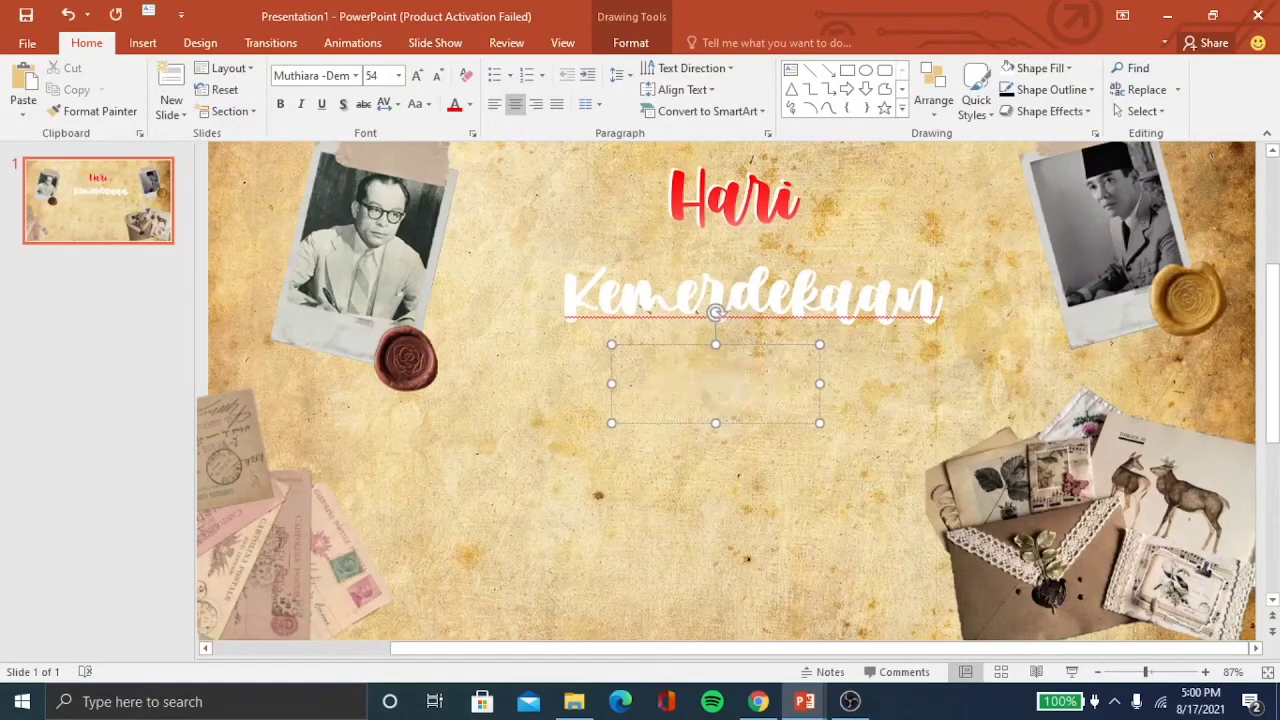
pyautogui.write('Kemerdekaan')
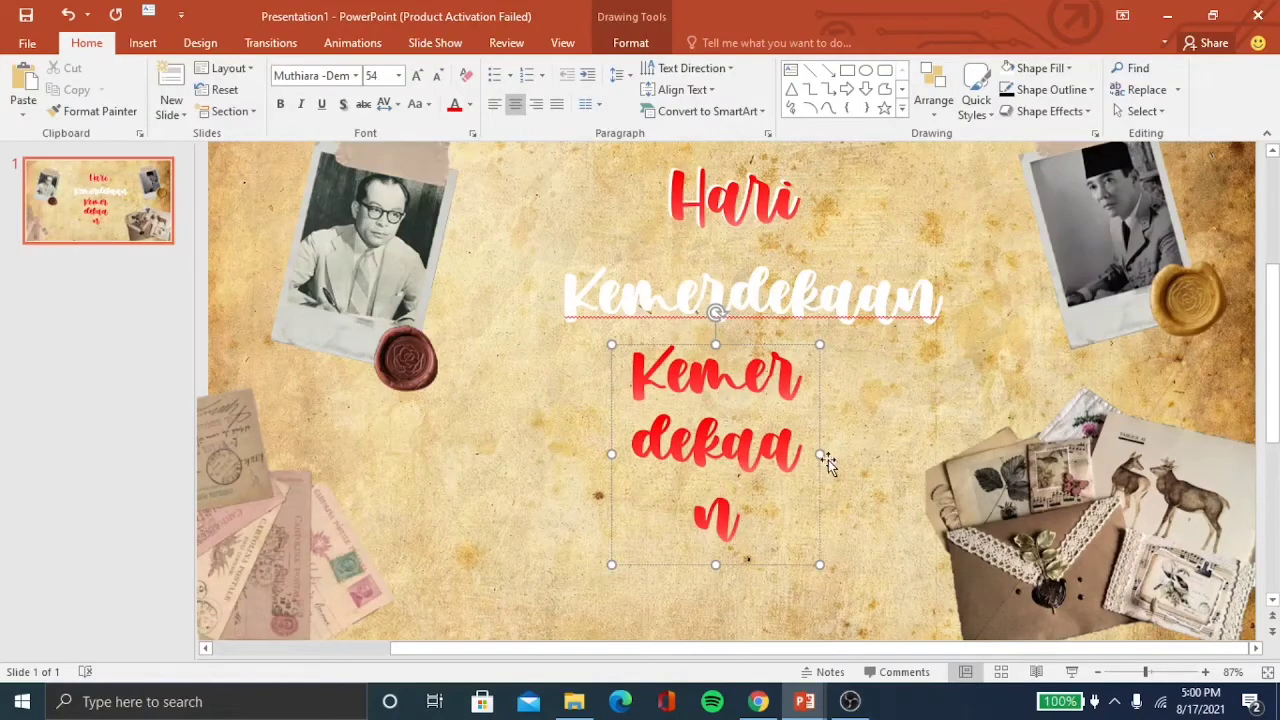
pyautogui.moveTo(820, 454); pyautogui.dragTo(1026, 420)
pyautogui.moveTo(846, 343); pyautogui.dragTo(768, 340)
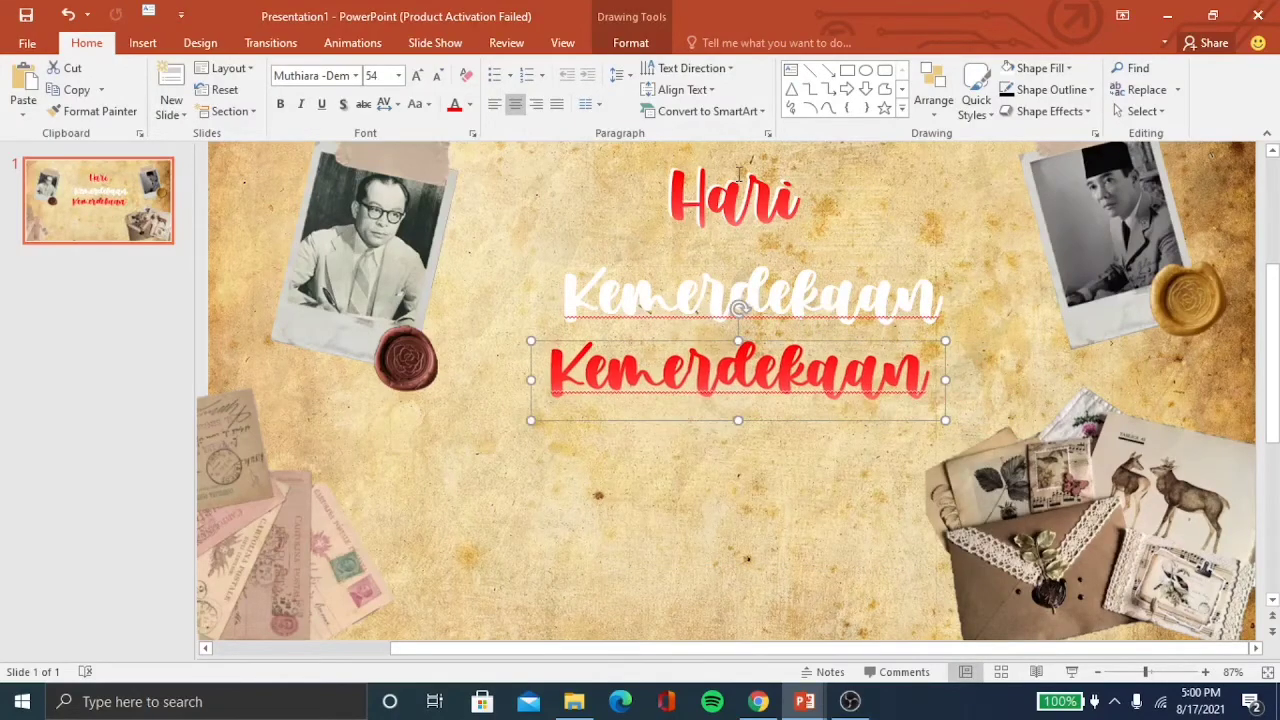
# Step: Enlarge the Hari title and both Kemerdekaan lines, widening the Kemerdekaan boxes to fit
pyautogui.click(773, 160)
pyautogui.click(417, 80)
pyautogui.click(417, 80)
pyautogui.click(818, 313)
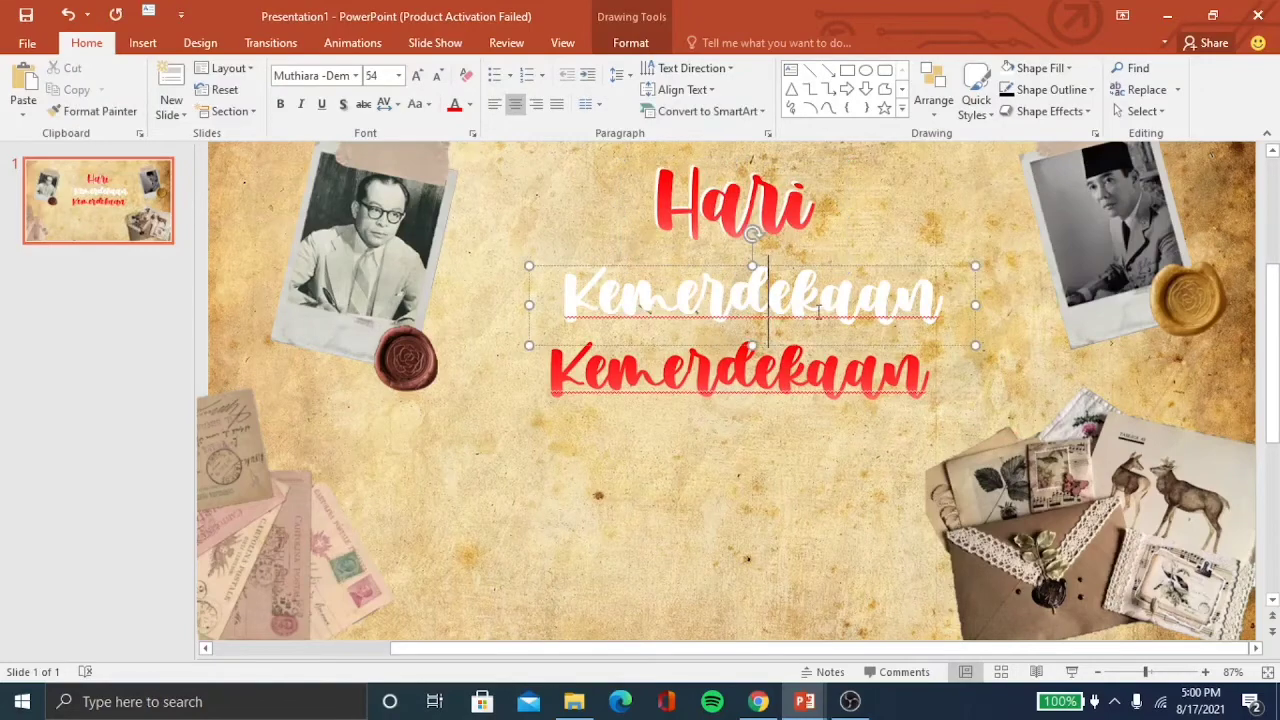
pyautogui.keyDown('shift'); pyautogui.click(803, 376); pyautogui.keyUp('shift')
pyautogui.click(417, 76)
pyautogui.click(417, 76)
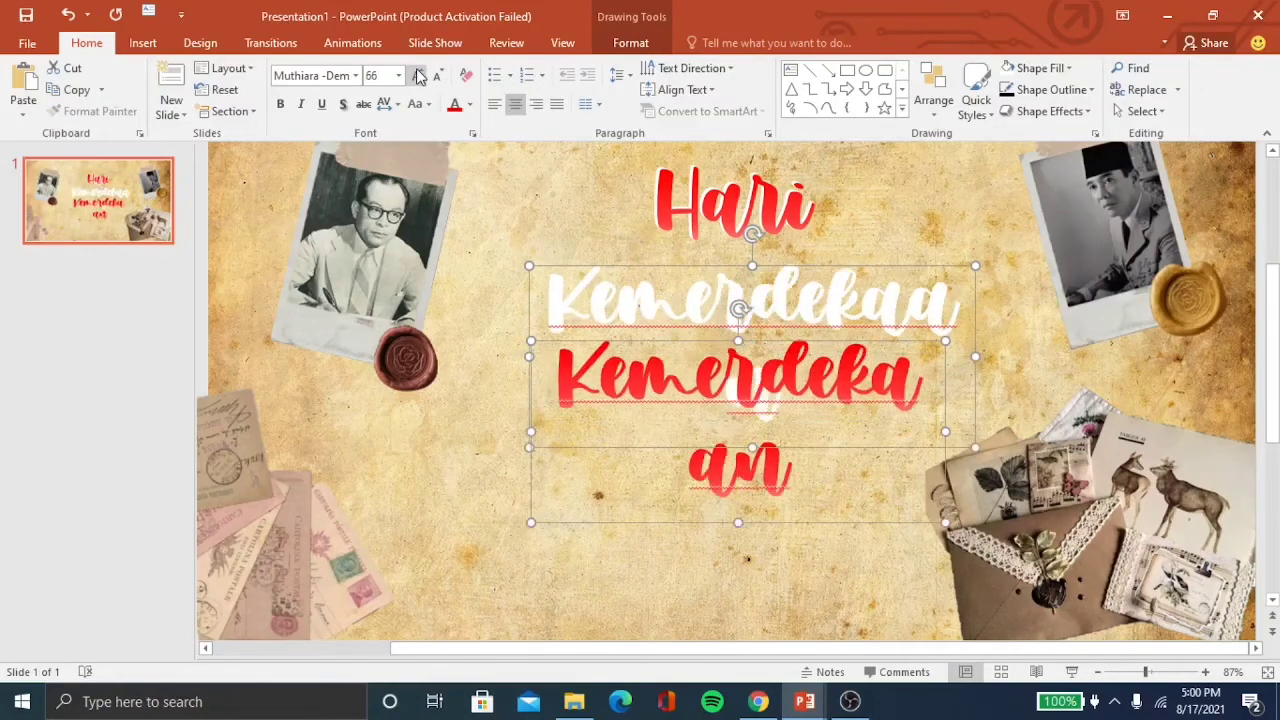
pyautogui.click(417, 76)
pyautogui.moveTo(979, 364); pyautogui.dragTo(1106, 356)
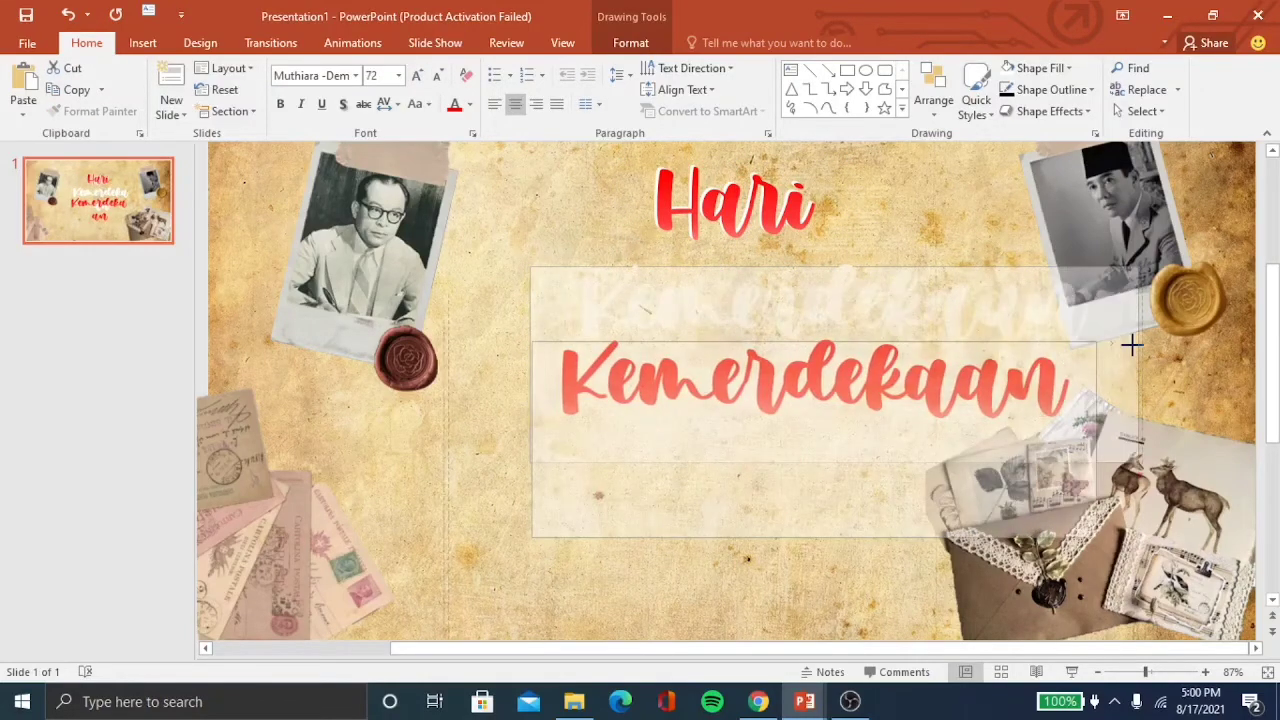
# Step: Lay the red Kemerdekaan over the white Kemerdekaan
pyautogui.click(769, 385)
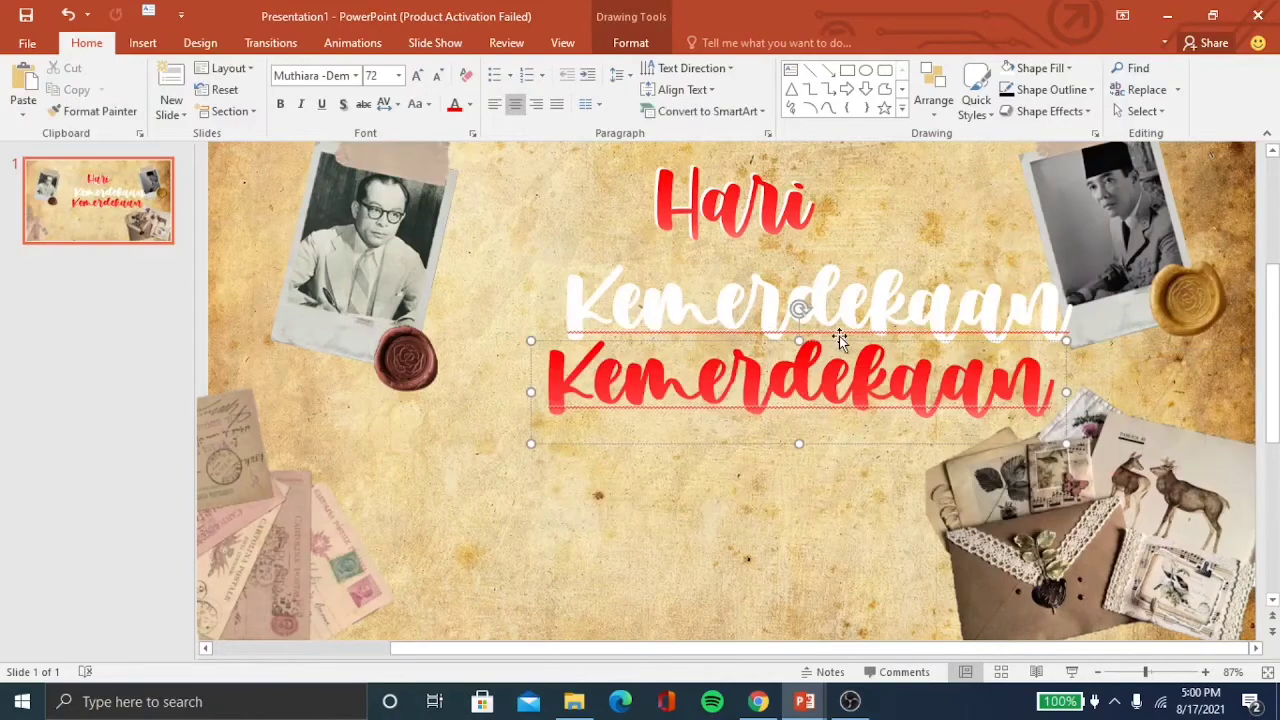
pyautogui.click(874, 263)
pyautogui.click(806, 266)
pyautogui.moveTo(829, 271)
pyautogui.mouseDown()
pyautogui.moveTo(775, 262)
pyautogui.moveTo(852, 338)
pyautogui.mouseUp()
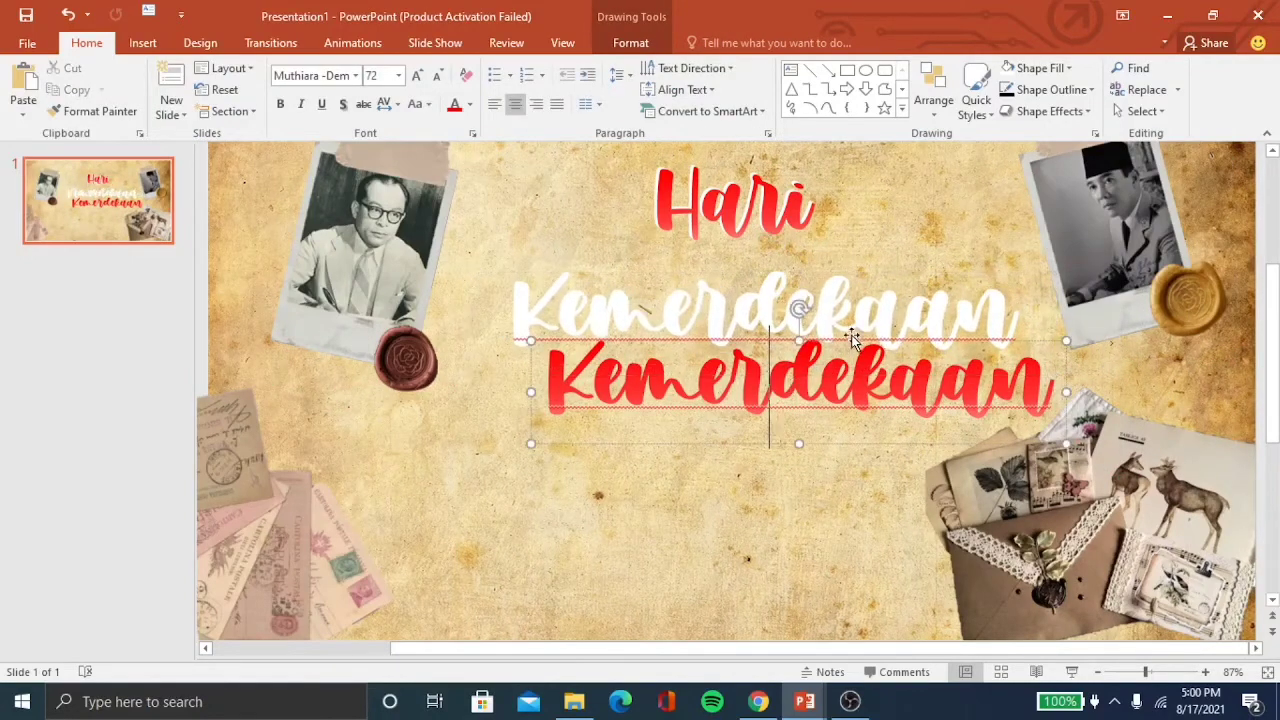
pyautogui.moveTo(1103, 341)
pyautogui.mouseDown()
pyautogui.moveTo(1024, 273)
pyautogui.moveTo(937, 297)
pyautogui.mouseUp()
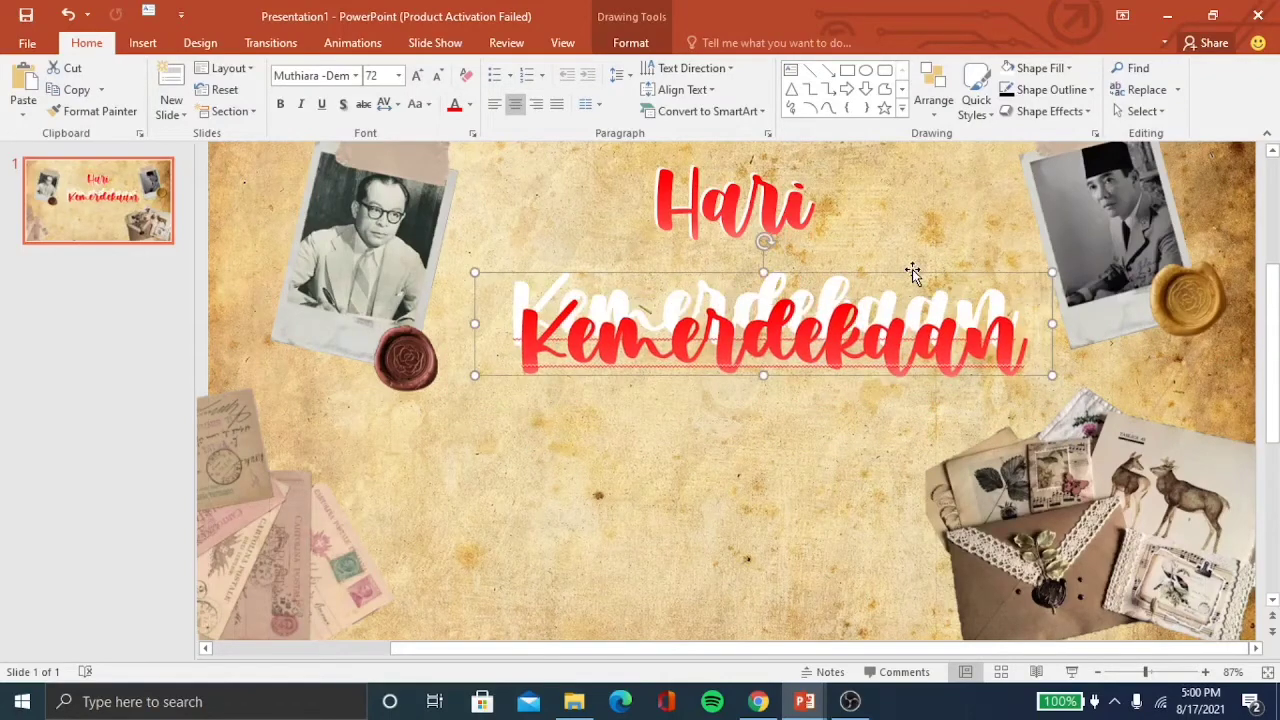
# Step: Group the two Kemerdekaan texts and offset the red so the white shows as a shadow
pyautogui.rightClick(886, 298)
pyautogui.moveTo(930, 406)
pyautogui.click(1075, 406)
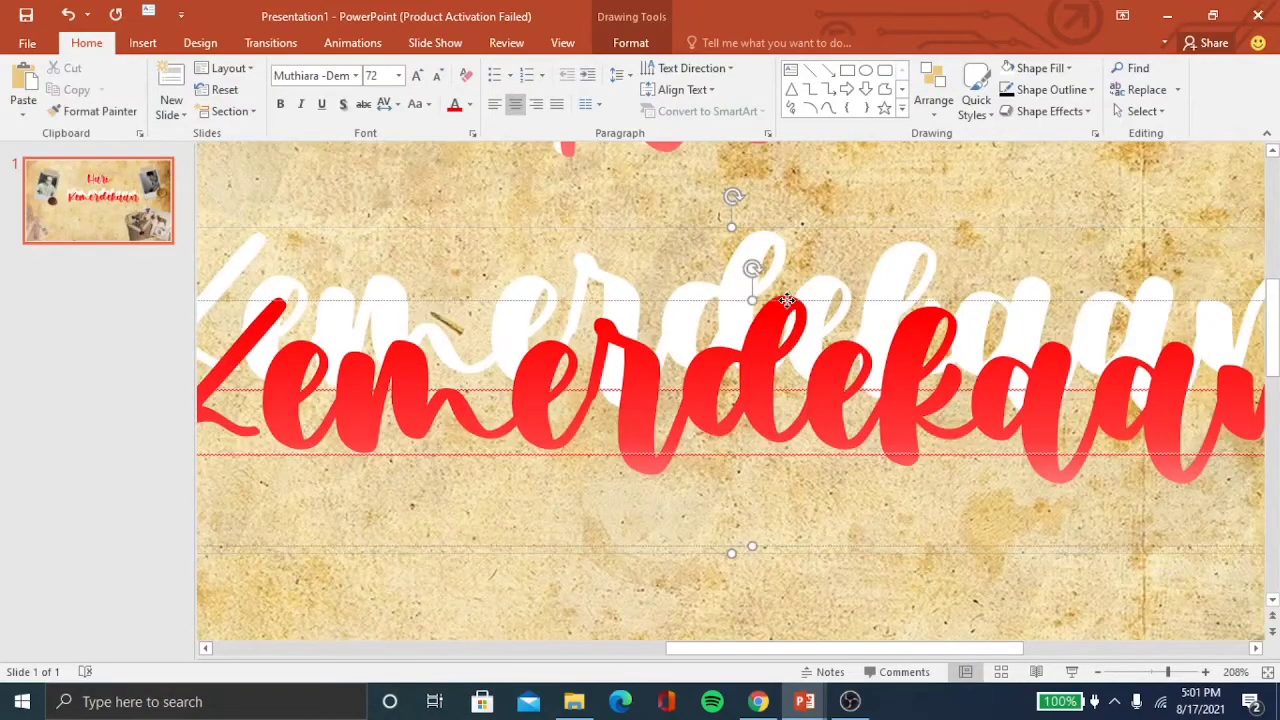
pyautogui.moveTo(787, 300); pyautogui.dragTo(783, 238)
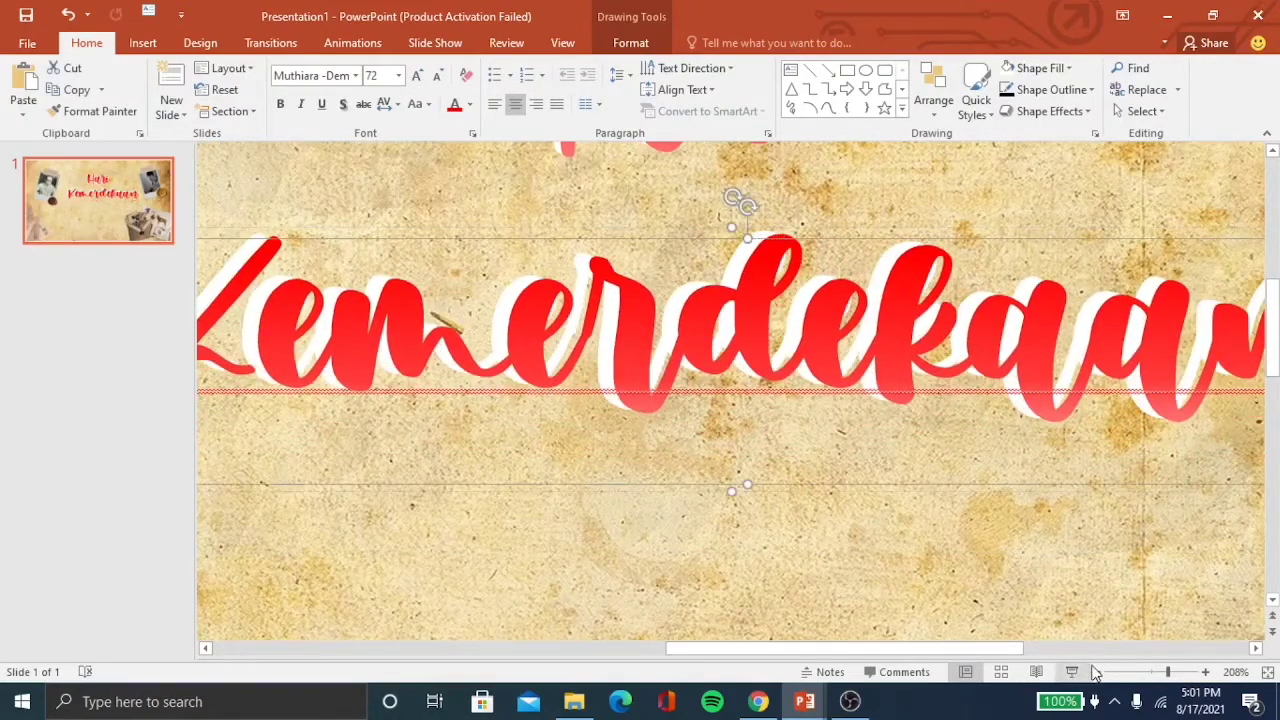
pyautogui.hscroll(-3, 618, 415)
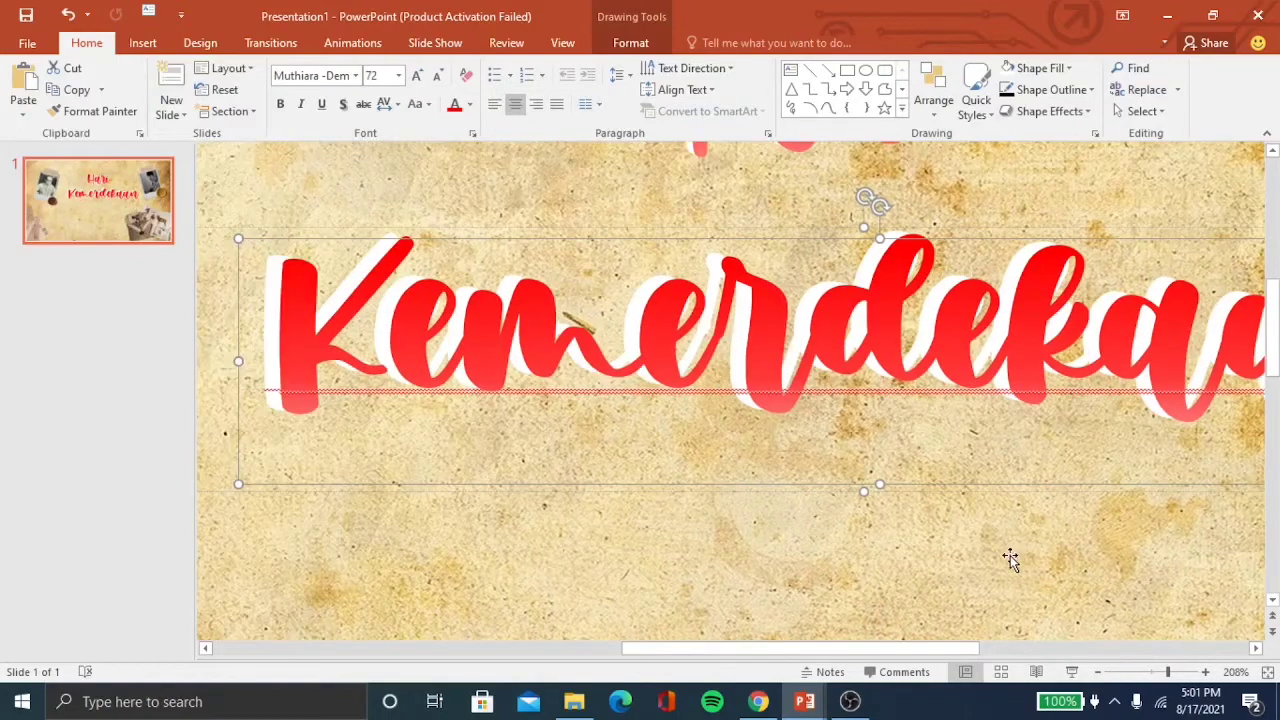
pyautogui.click(840, 243)
# Step: Enlarge Kemerdekaan from 72 to 80 pt, widen its box, and recentre it
pyautogui.click(1139, 673)
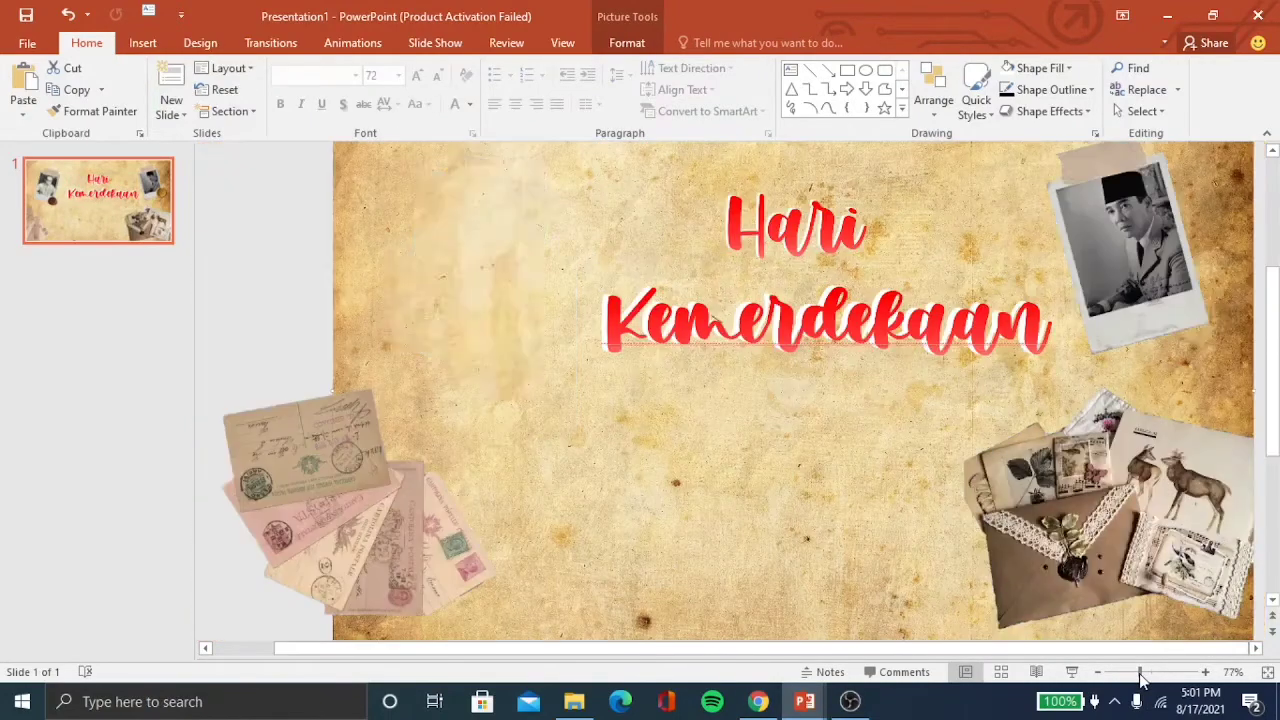
pyautogui.click(877, 320)
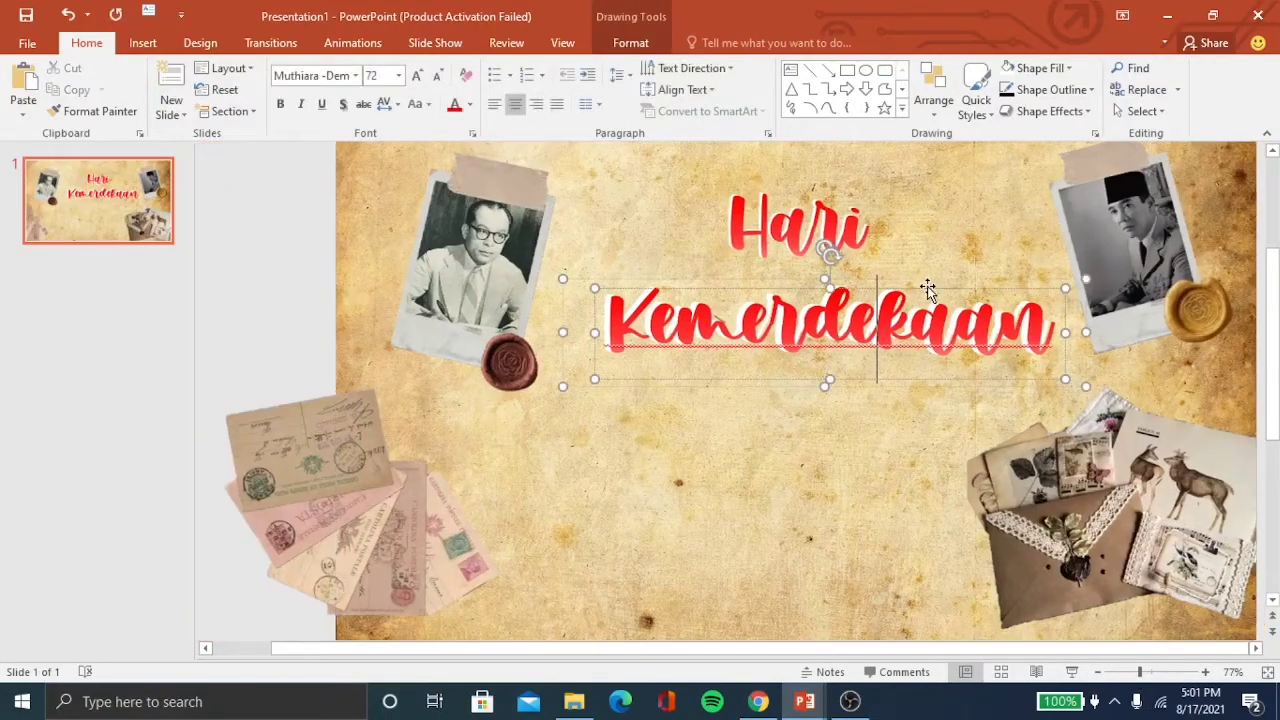
pyautogui.click(416, 76)
pyautogui.moveTo(1087, 385); pyautogui.dragTo(1141, 382)
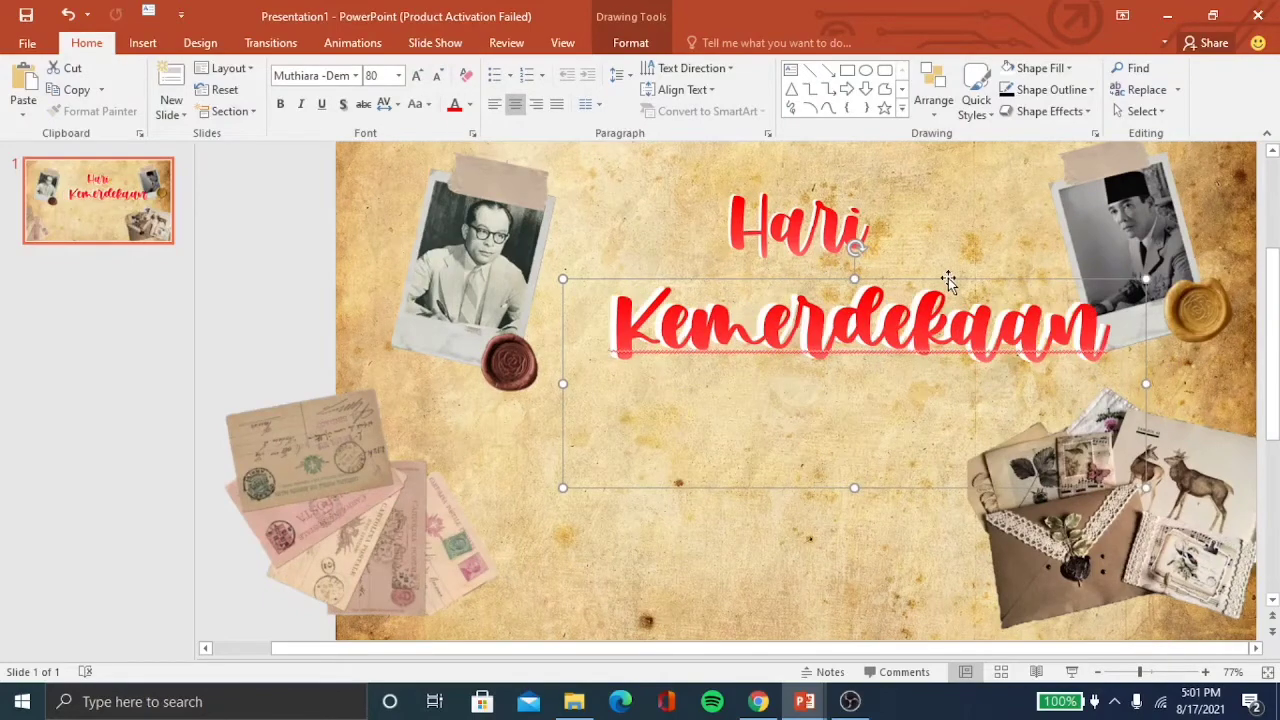
pyautogui.moveTo(948, 281); pyautogui.dragTo(903, 284)
# Step: Enlarge Hari from 80 to 88 pt, widen its box, and recentre it
pyautogui.click(830, 196)
pyautogui.click(416, 76)
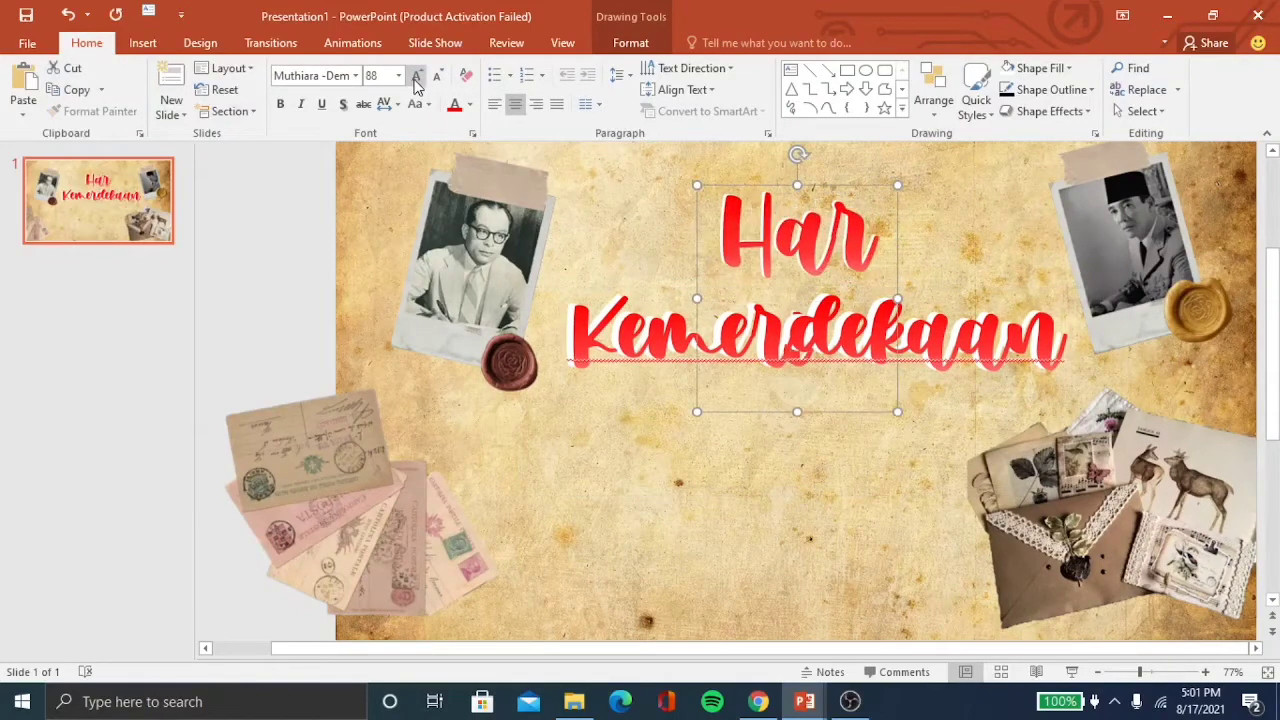
pyautogui.moveTo(897, 297); pyautogui.dragTo(939, 297)
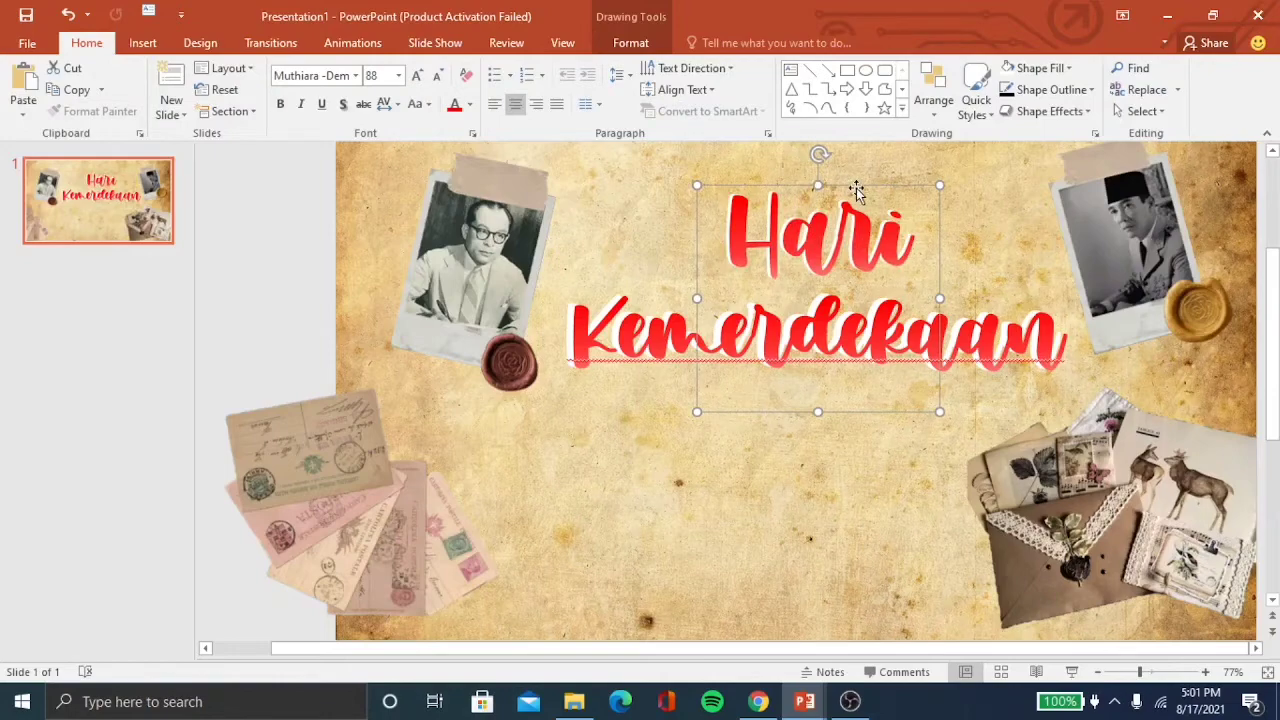
pyautogui.moveTo(856, 191); pyautogui.dragTo(838, 191)
# Step: Copy the Kemerdekaan group below the original and ungroup the copy's layers
pyautogui.click(998, 293)
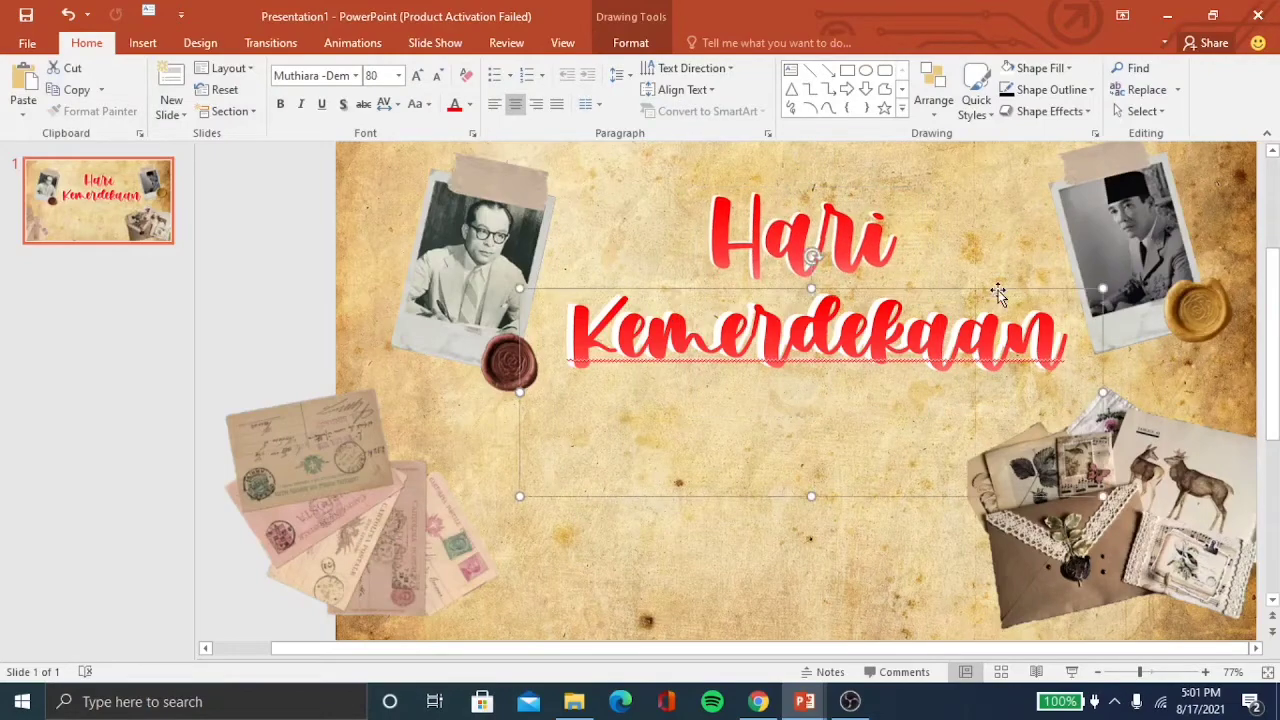
pyautogui.moveTo(1000, 297); pyautogui.dragTo(936, 483)
pyautogui.rightClick(953, 385)
pyautogui.moveTo(1003, 494)
pyautogui.click(1140, 544)
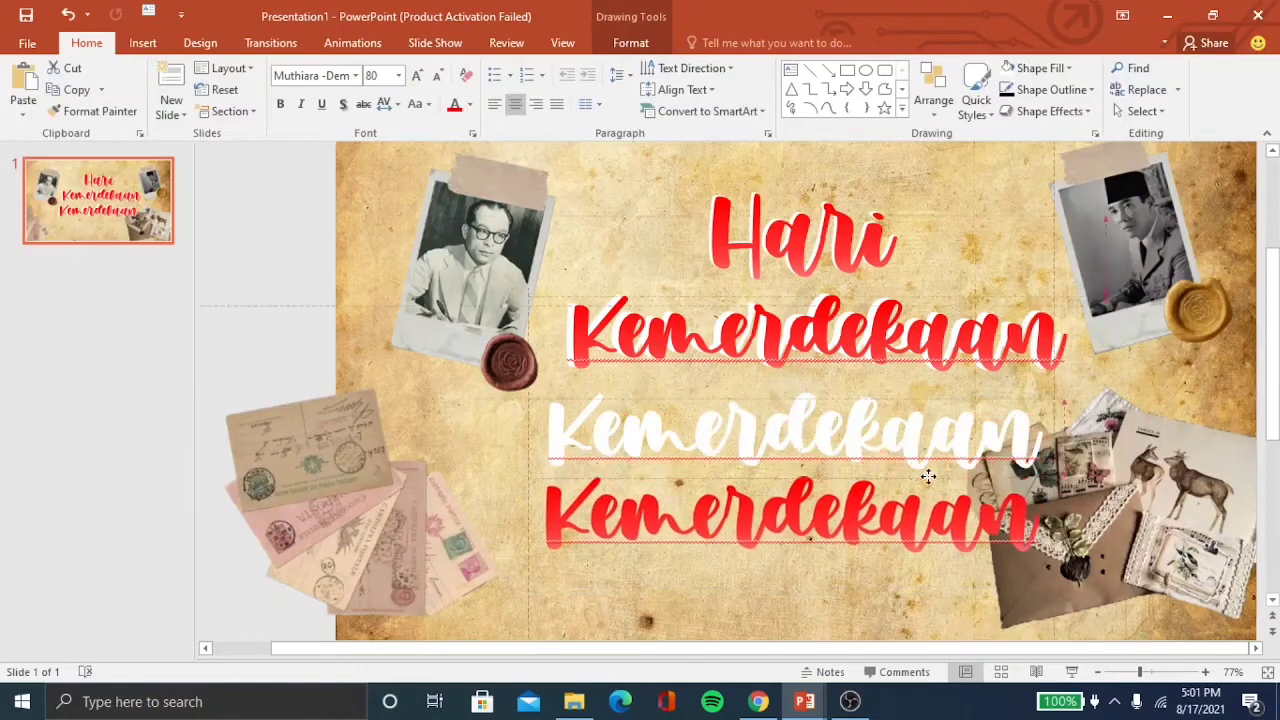
# Step: Retype both the white and red copied layers as Indonesia
pyautogui.click(926, 425)
pyautogui.hotkey('ctrl', 'a')
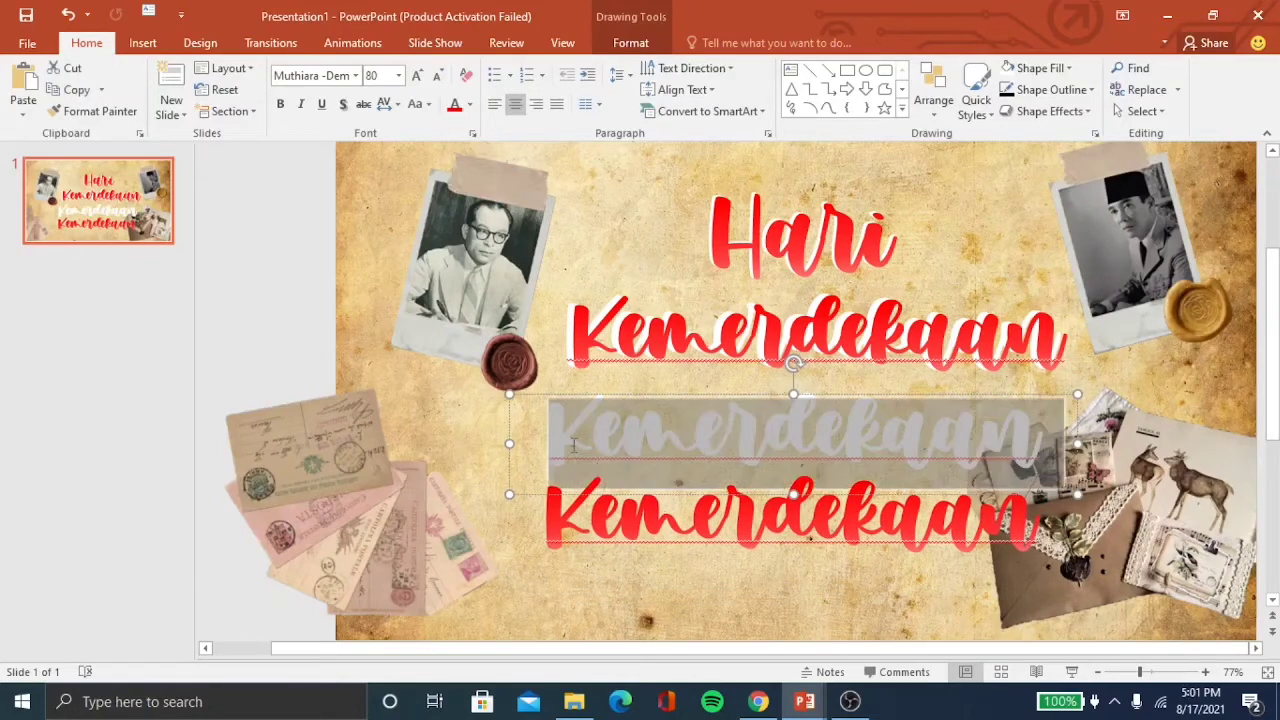
pyautogui.write('Indonesia')
pyautogui.click(930, 520)
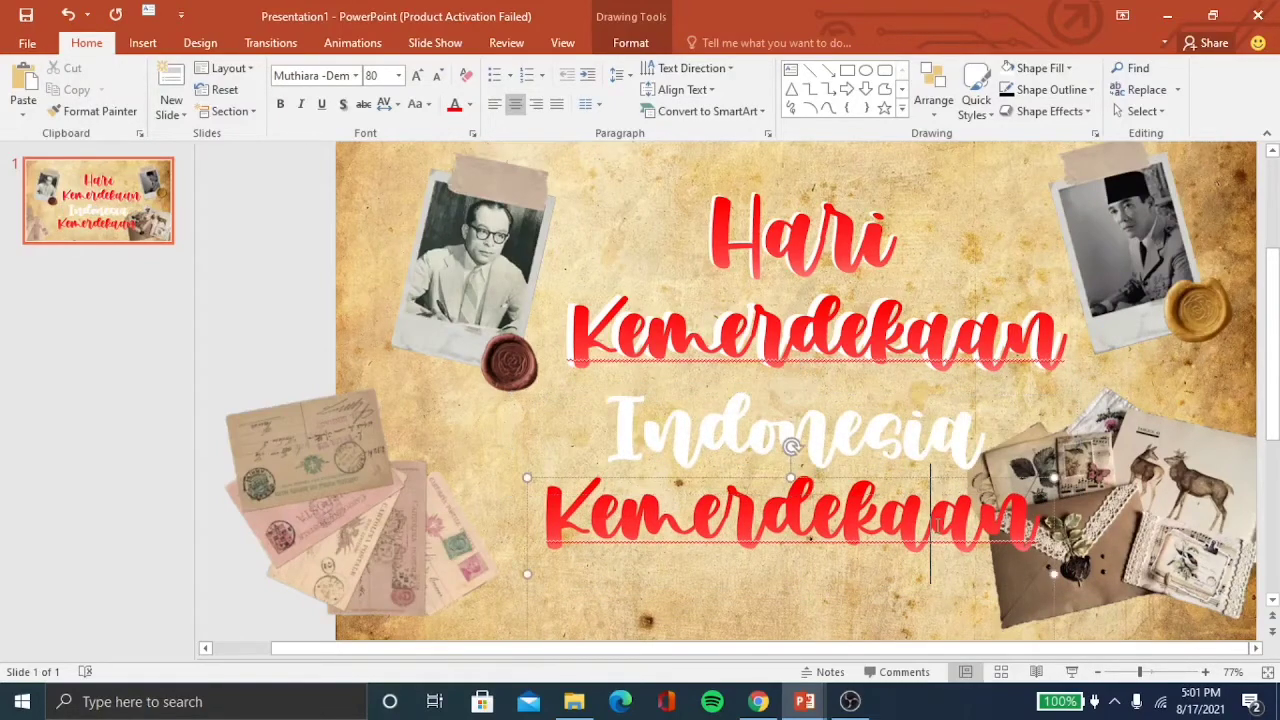
pyautogui.press('BackSpace')
pyautogui.press('BackSpace')
pyautogui.press('BackSpace')
pyautogui.press('BackSpace')
pyautogui.press('BackSpace')
pyautogui.press('BackSpace')
pyautogui.write('Indones')
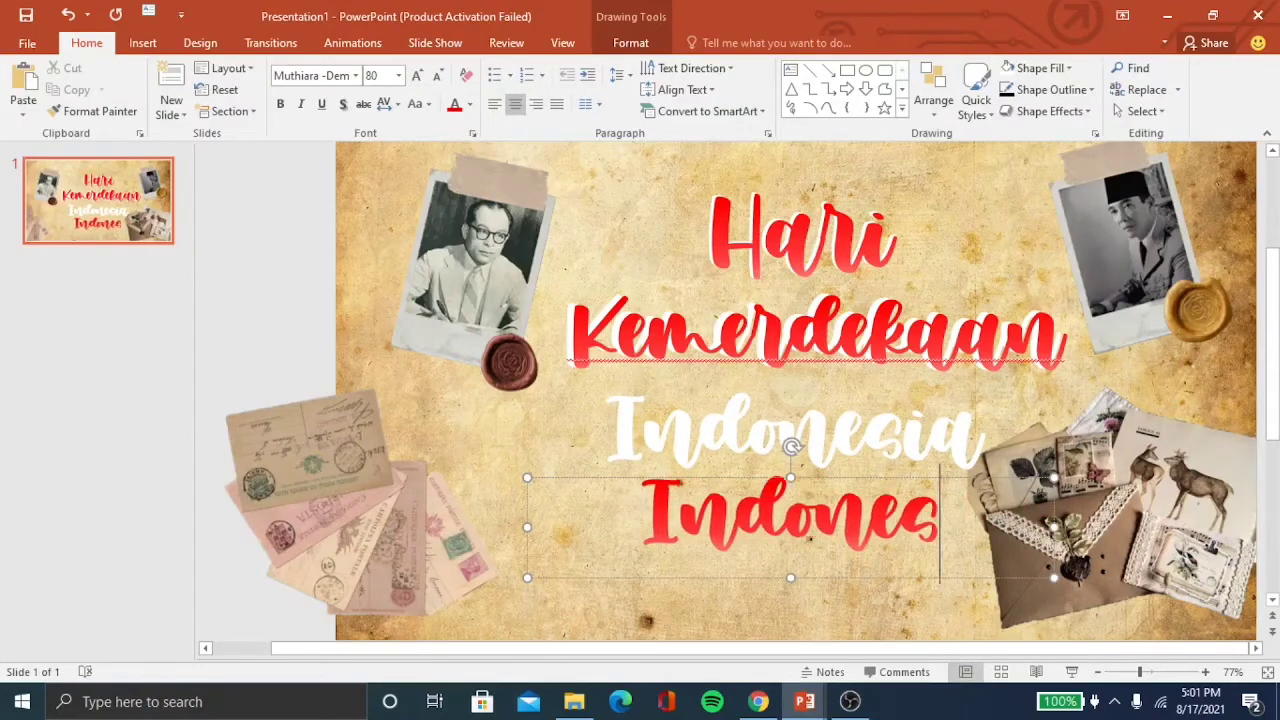
pyautogui.write('ia')
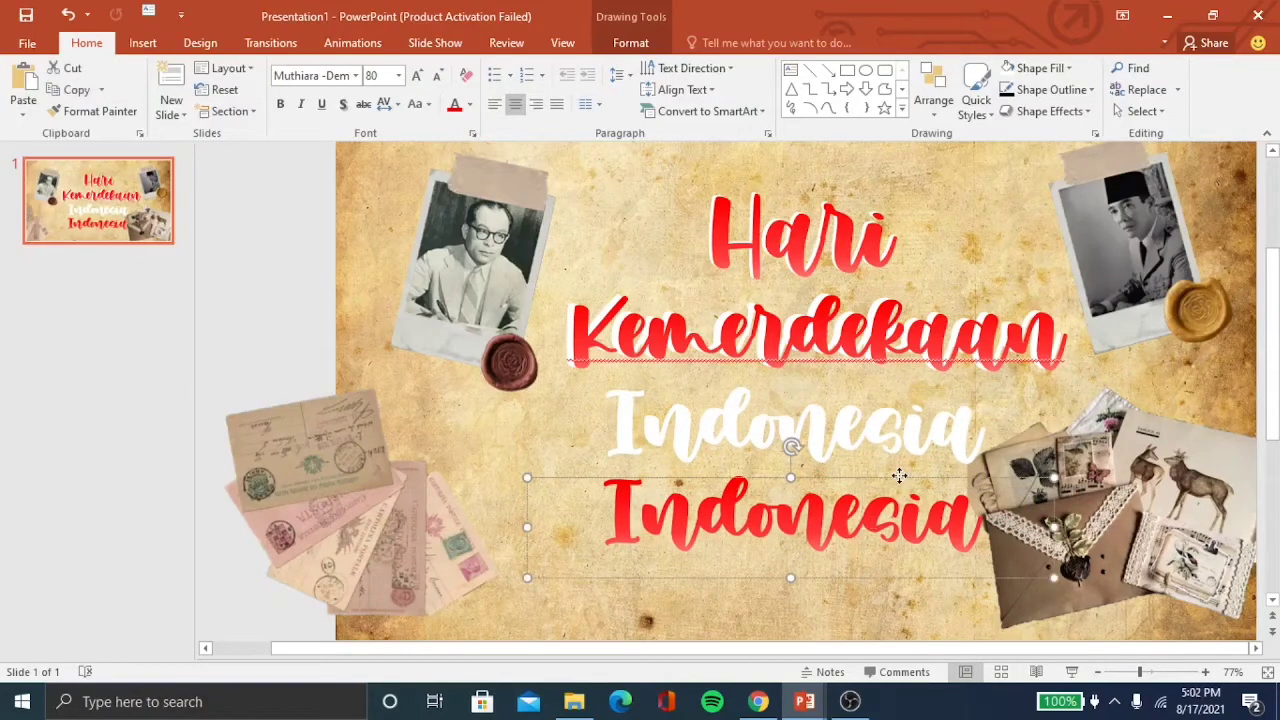
# Step: Lay the red Indonesia over the white Indonesia and group the two layers
pyautogui.moveTo(900, 469)
pyautogui.mouseDown()
pyautogui.moveTo(897, 403)
pyautogui.moveTo(882, 392)
pyautogui.mouseUp()
pyautogui.rightClick(903, 389)
pyautogui.click(1070, 503)
pyautogui.click(840, 487)
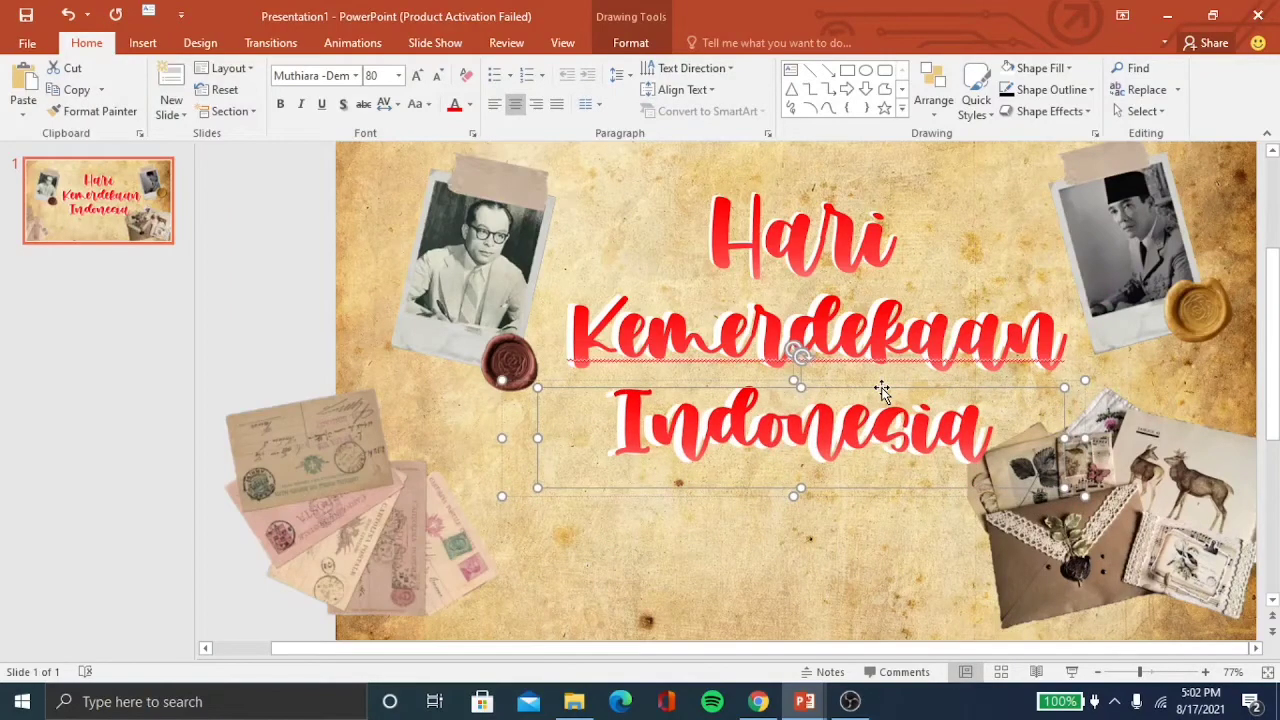
pyautogui.click(737, 560)
# Step: Copy the Indonesia group downward, retype it as 76, and centre it under Indonesia
pyautogui.click(870, 430)
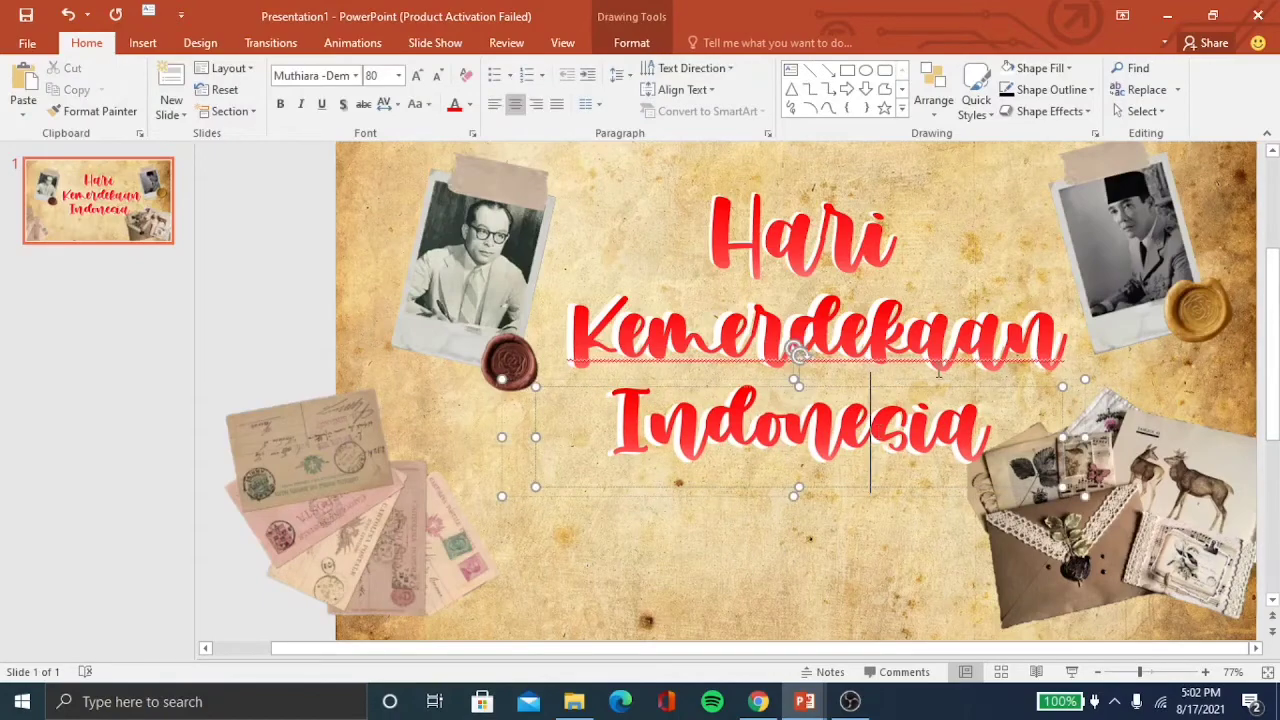
pyautogui.moveTo(937, 379)
pyautogui.keyDown('ctrl'); pyautogui.mouseDown()
pyautogui.moveTo(920, 493)
pyautogui.moveTo(972, 515)
pyautogui.moveTo(958, 548)
pyautogui.moveTo(931, 556)
pyautogui.mouseUp(); pyautogui.keyUp('ctrl')
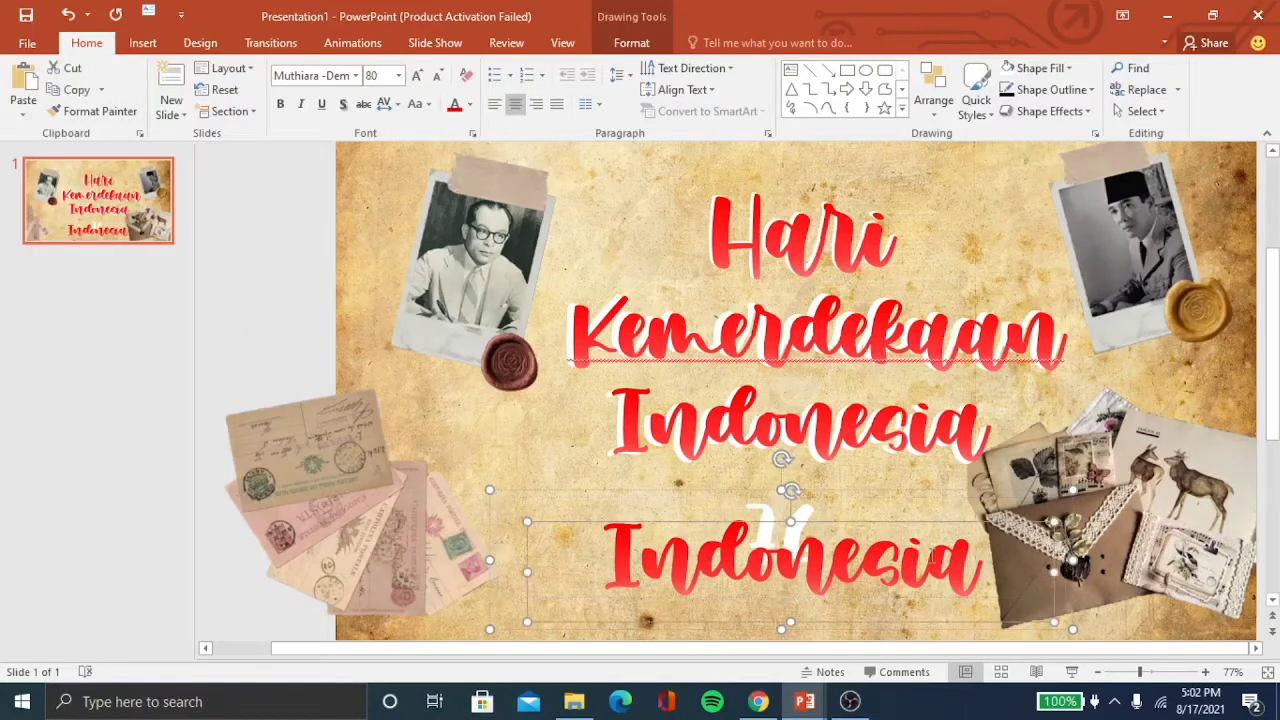
pyautogui.press('BackSpace')
pyautogui.press('BackSpace')
pyautogui.press('BackSpace')
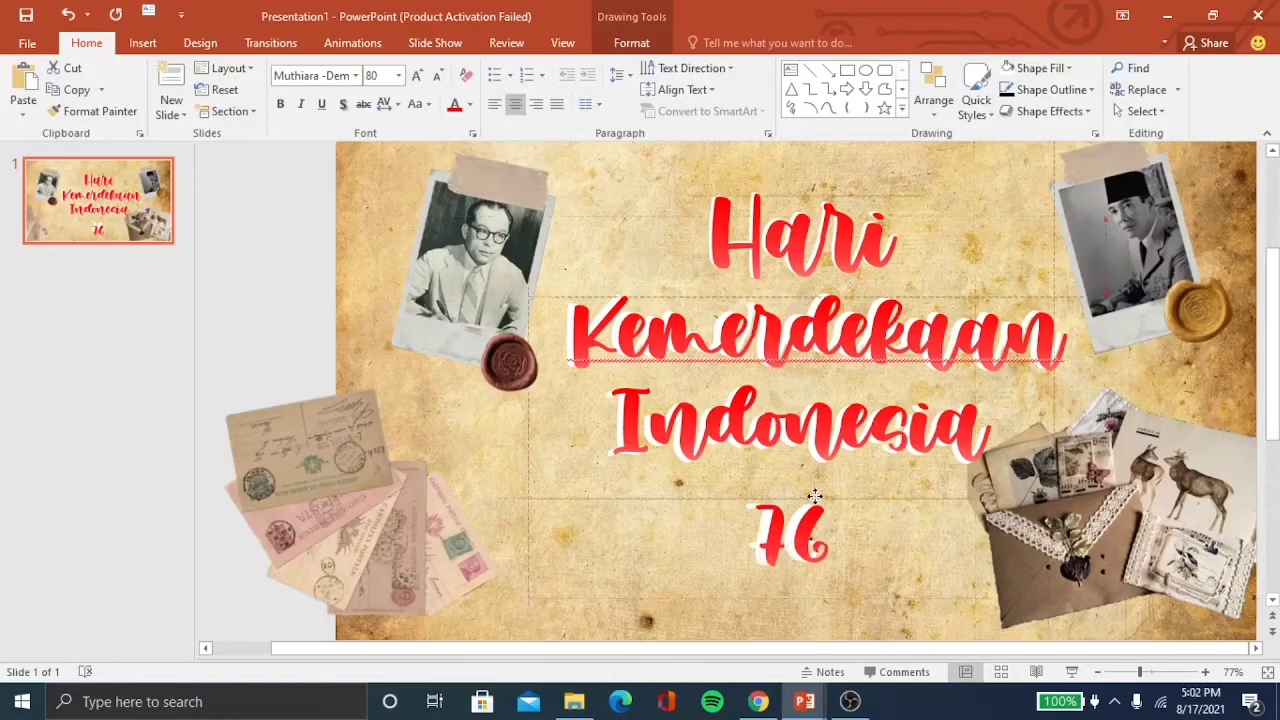
pyautogui.moveTo(823, 522); pyautogui.dragTo(803, 498)
pyautogui.press('Up')
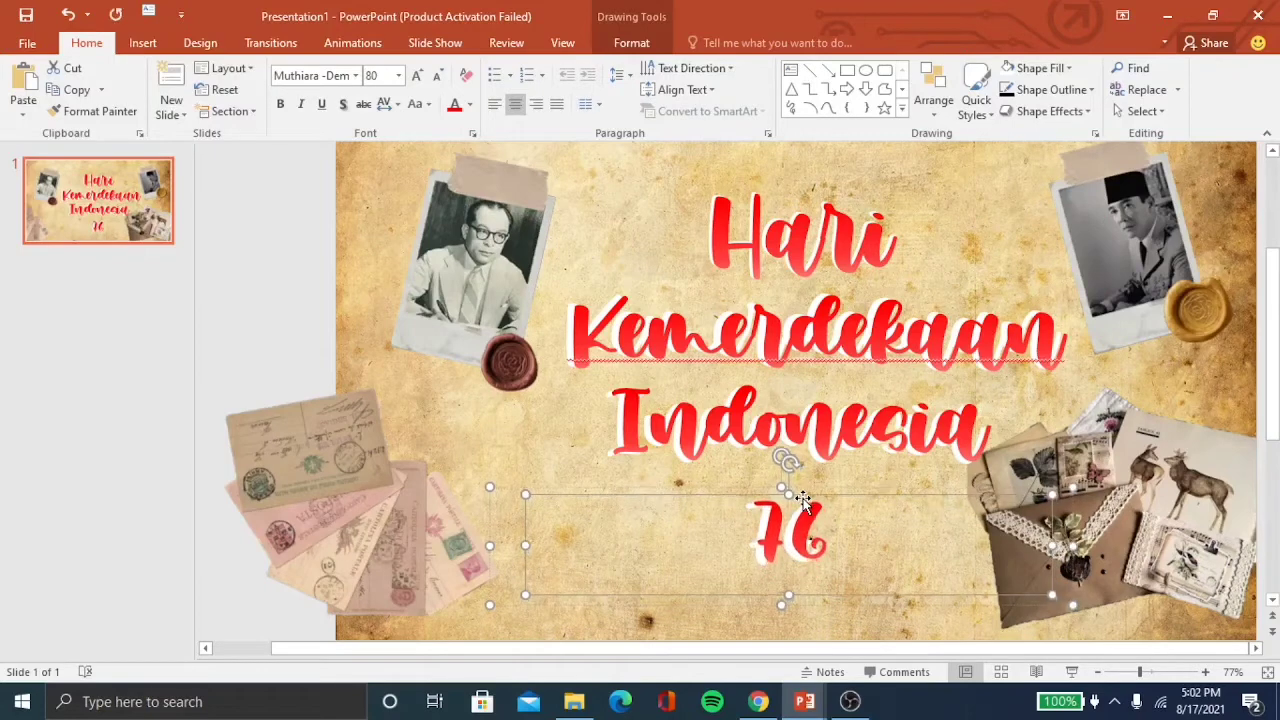
pyautogui.moveTo(803, 498); pyautogui.dragTo(834, 488)
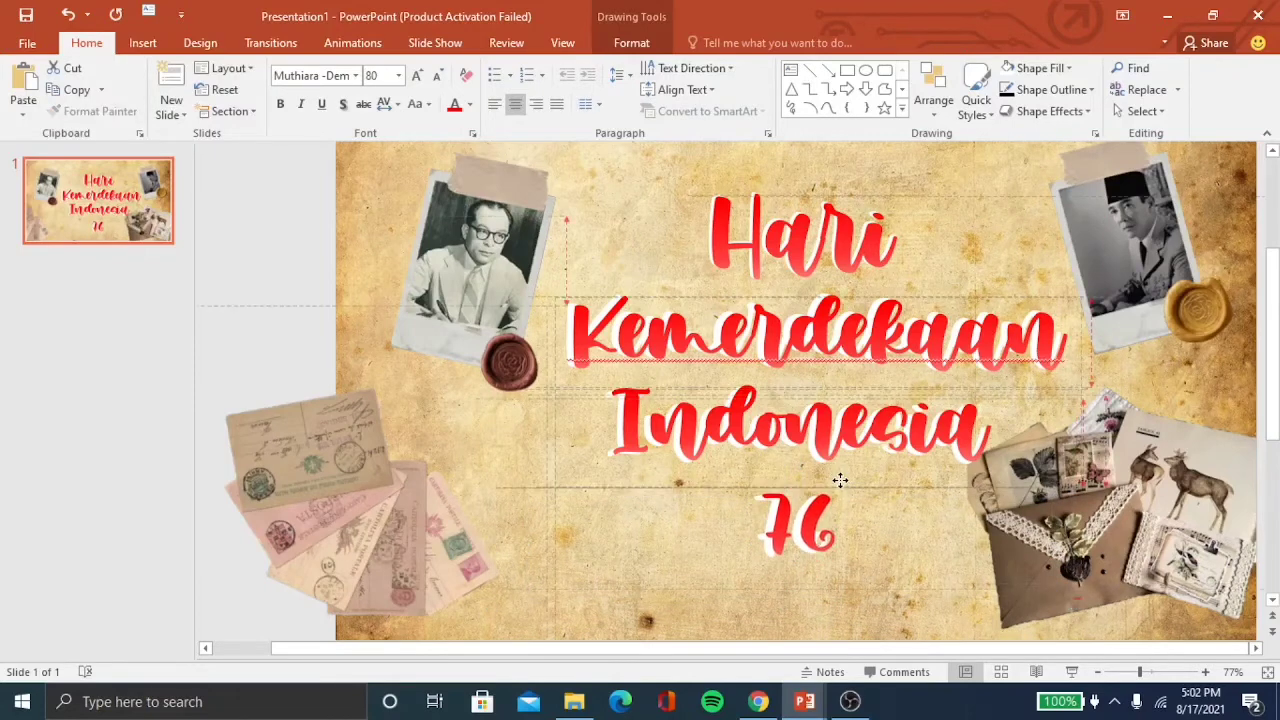
pyautogui.click(1154, 622)
# Step: Paste the film-strip frame over the slide, apply a 1.5-second Split transition, and preview the show
pyautogui.hotkey('ctrl', 'v')
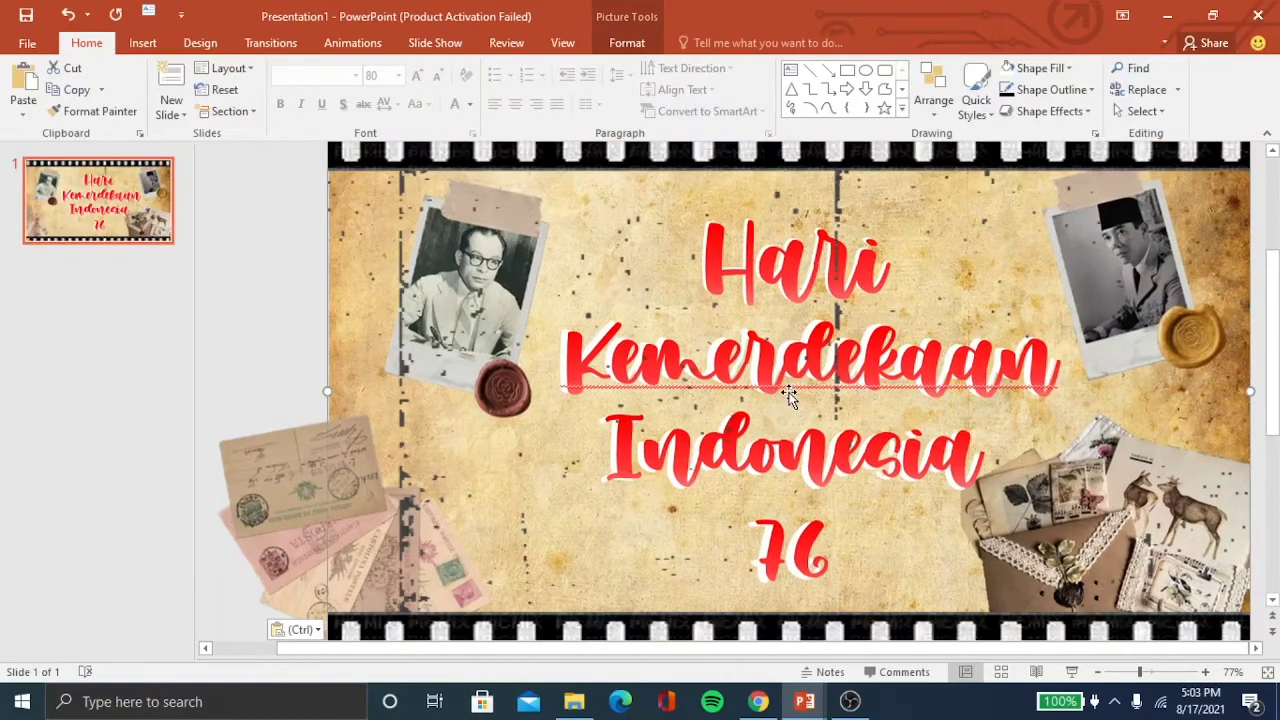
pyautogui.scroll(1, 363, 229)
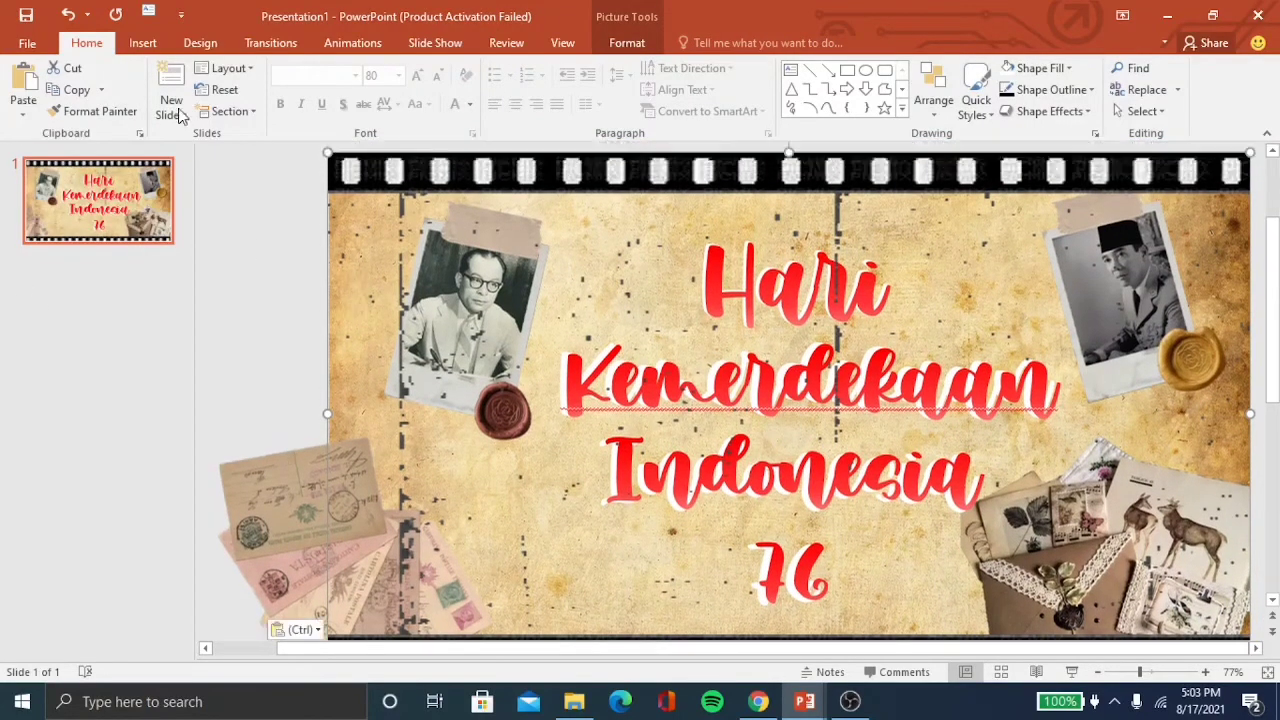
pyautogui.click(284, 56)
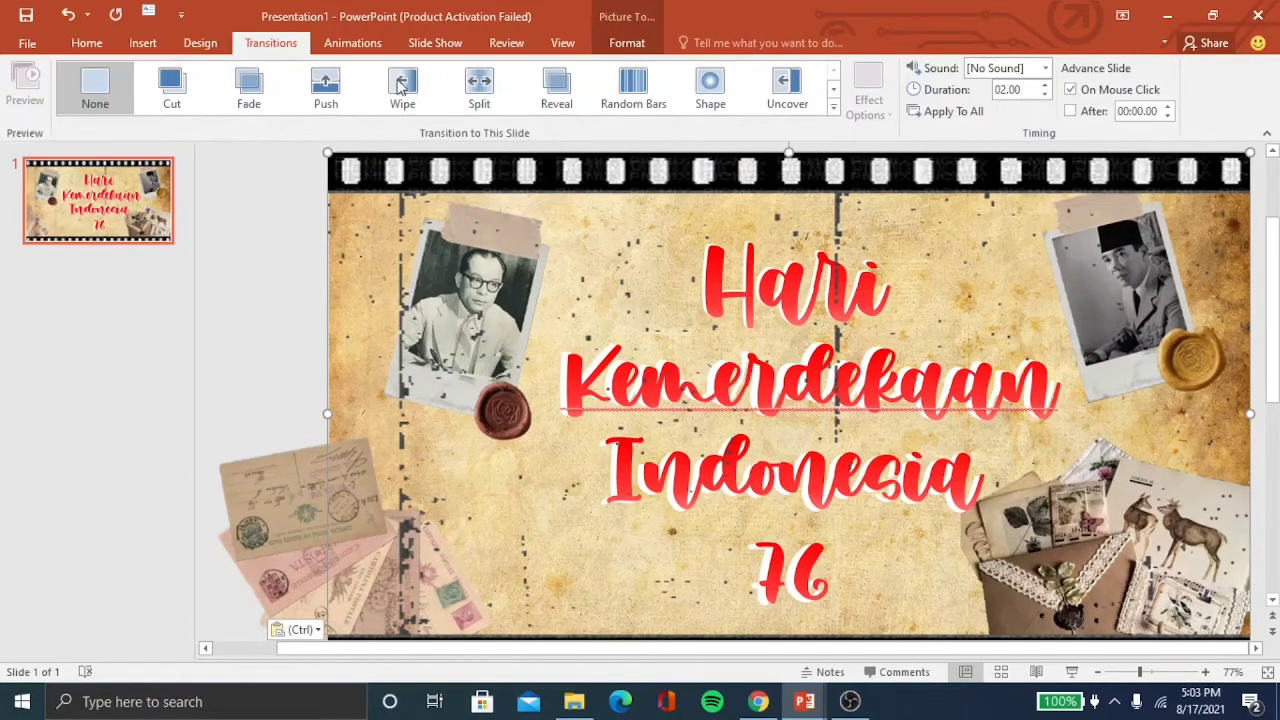
pyautogui.click(486, 92)
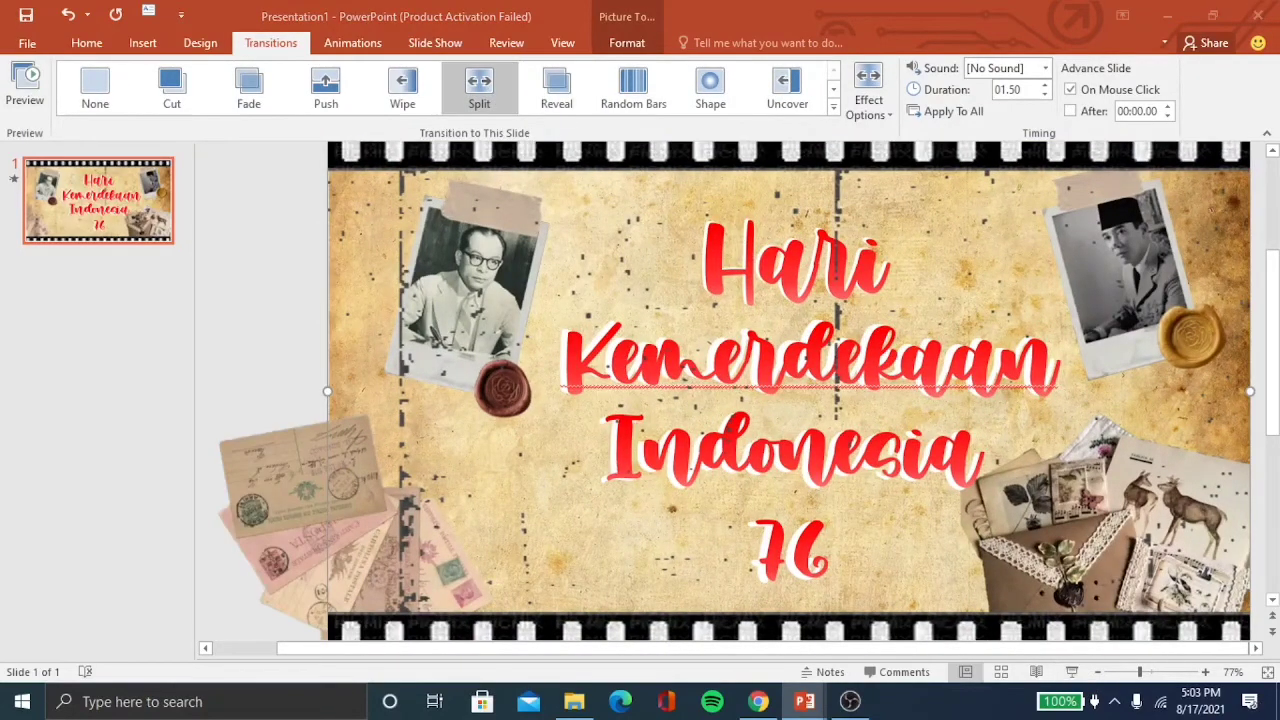
pyautogui.click(1071, 671)
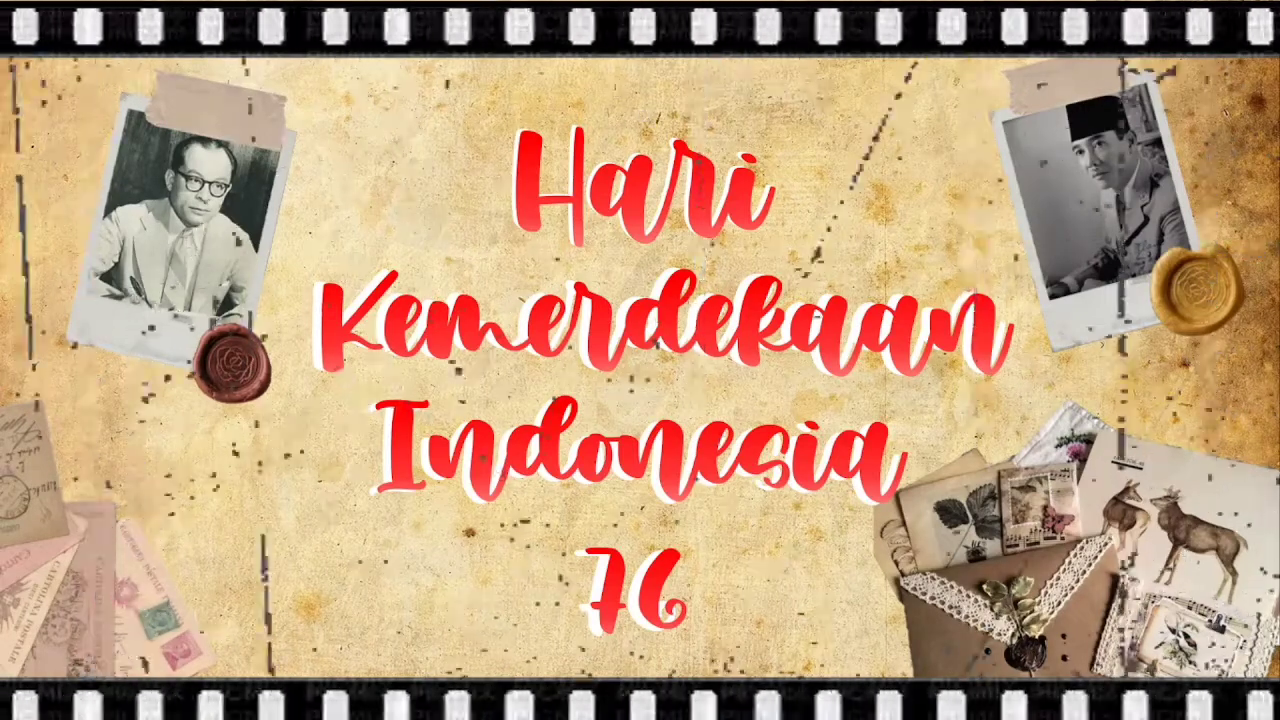
pyautogui.press('Escape')
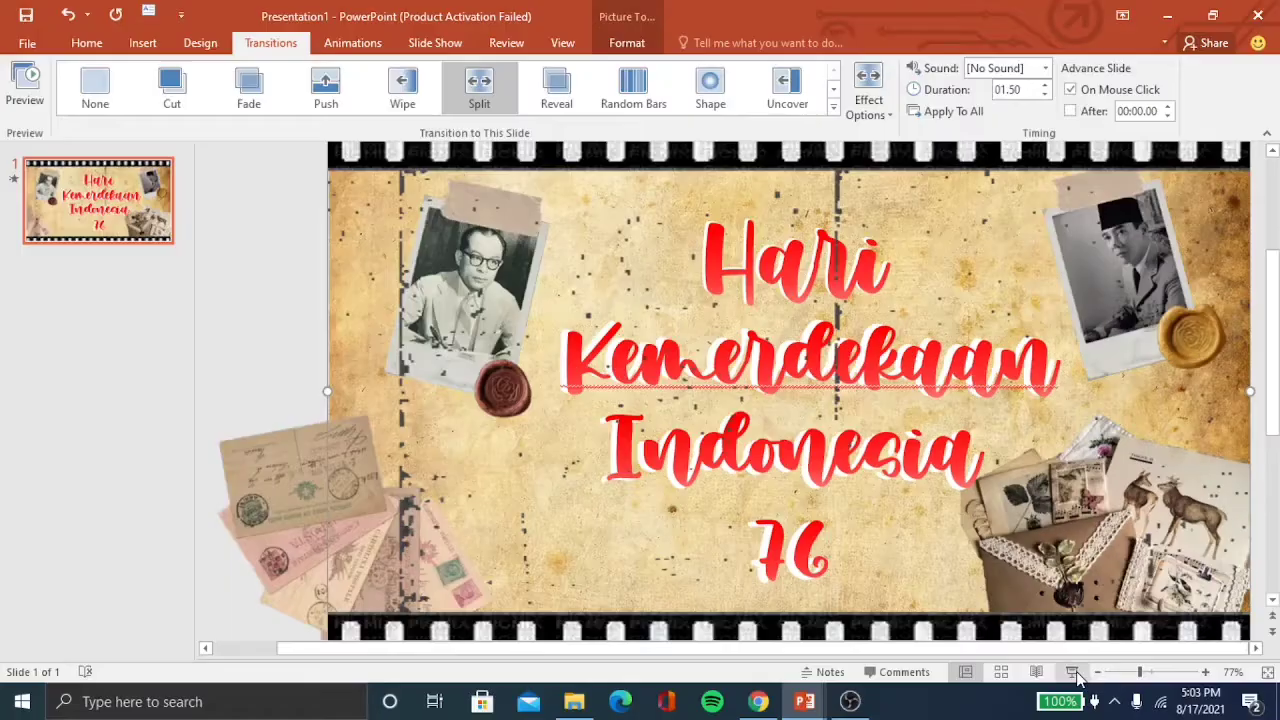